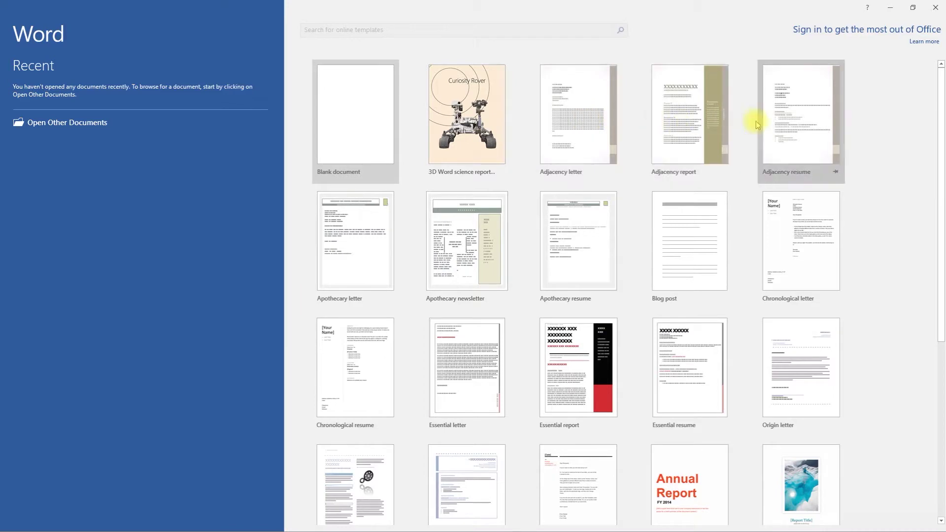
# Create a blank document and paste the previously copied coronavirus text into it
pyautogui.click(353, 133)
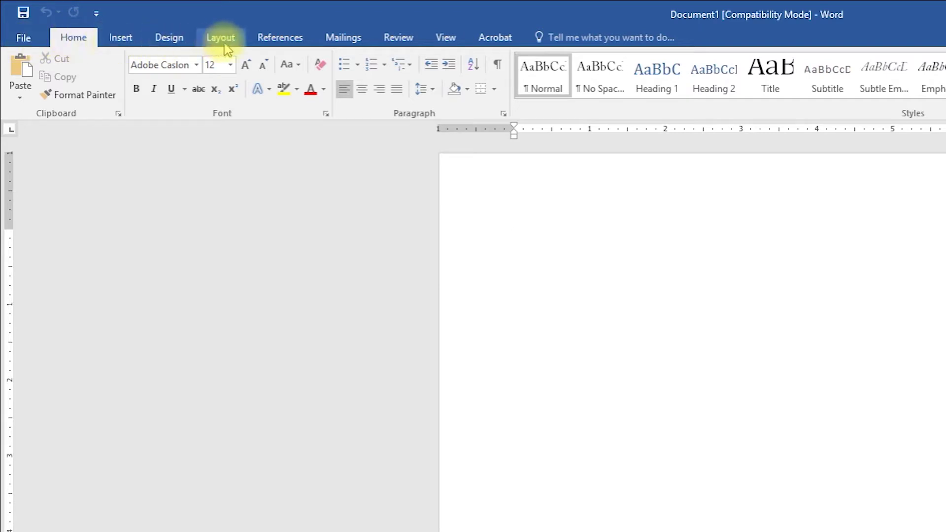
pyautogui.click(116, 43)
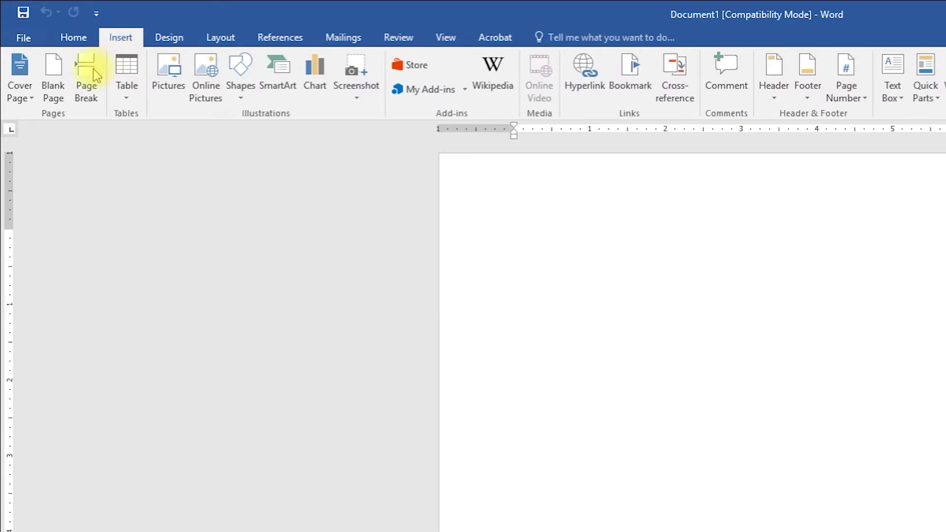
pyautogui.click(72, 37)
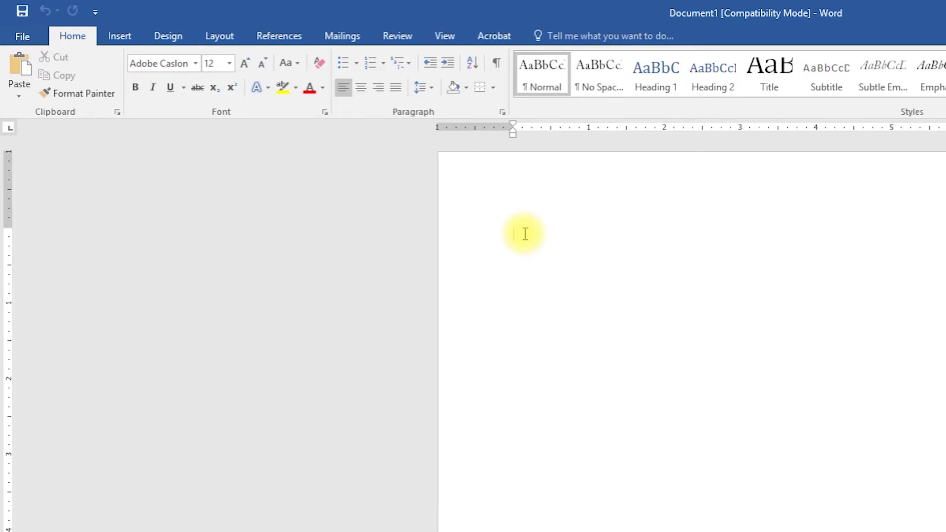
pyautogui.hotkey('ctrl', 'v')
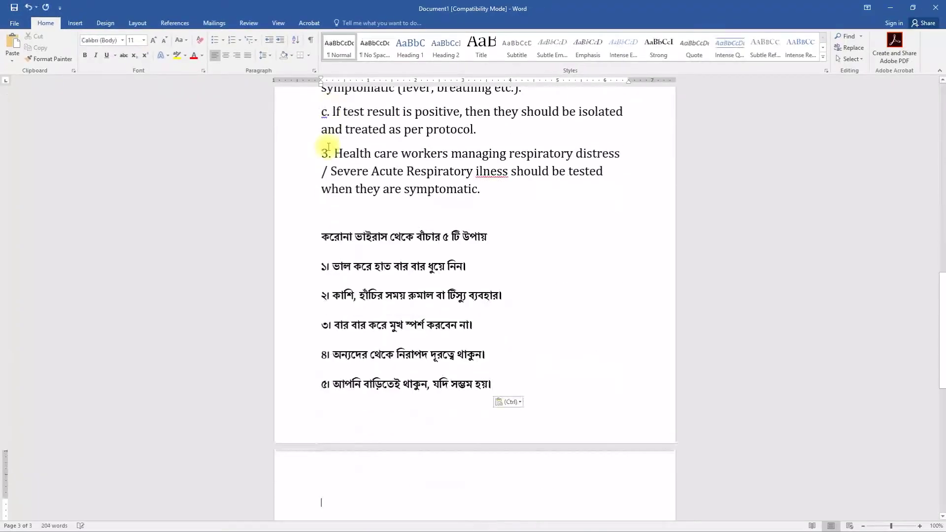
pyautogui.scroll(15, 439, 281)
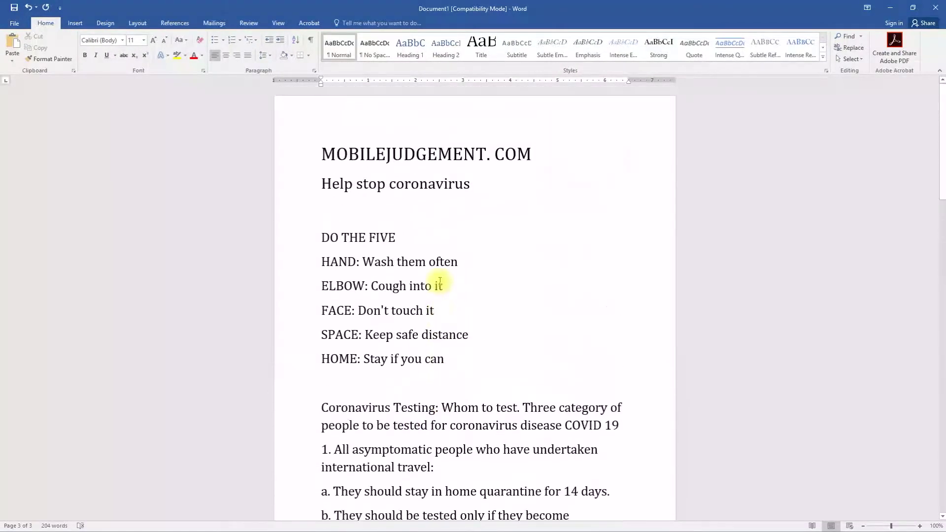
# Cut the whole title line "MOBILEJUDGEMENT. COM" from the start of the document
pyautogui.click(396, 176)
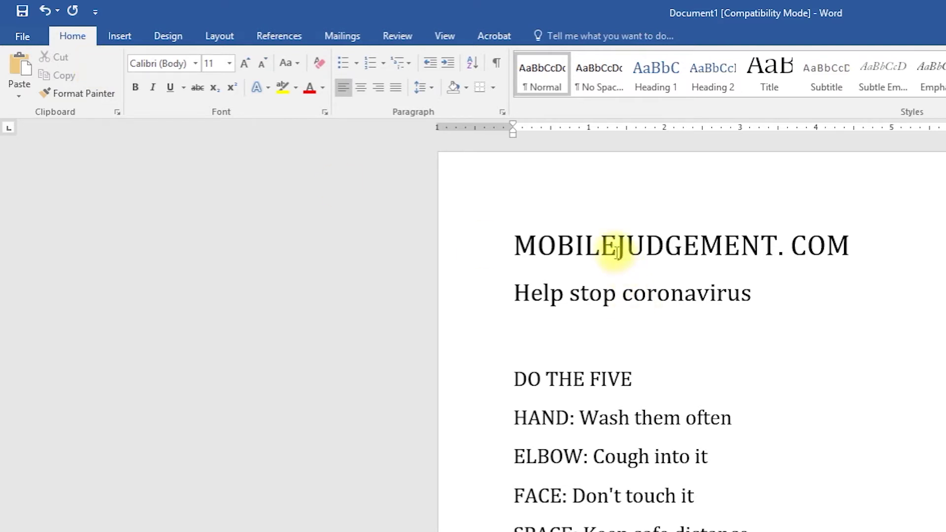
pyautogui.click(682, 245)
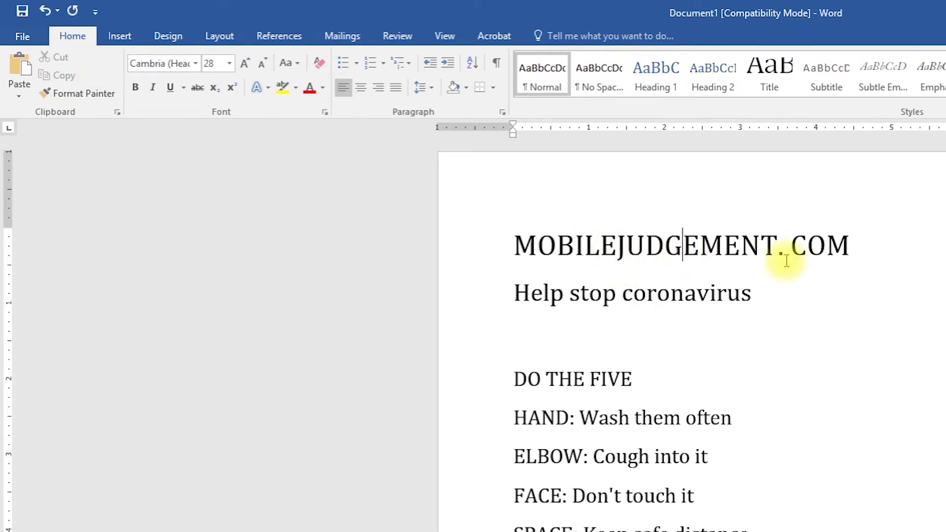
pyautogui.click(850, 245)
pyautogui.moveTo(850, 245); pyautogui.dragTo(621, 251)
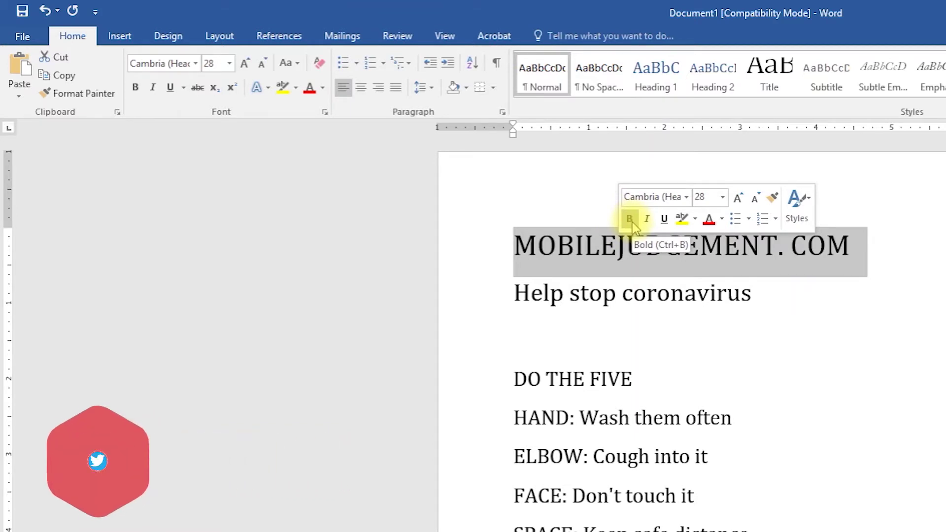
pyautogui.rightClick(591, 261)
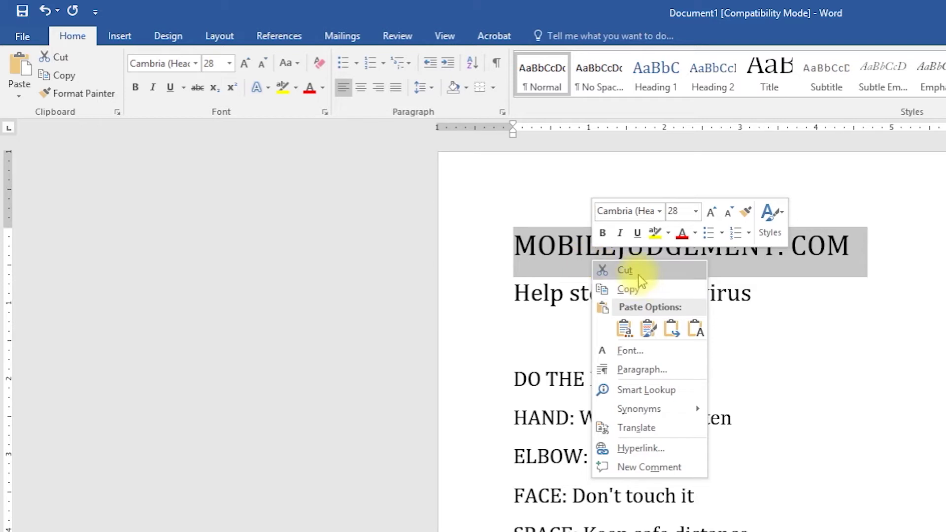
pyautogui.click(534, 244)
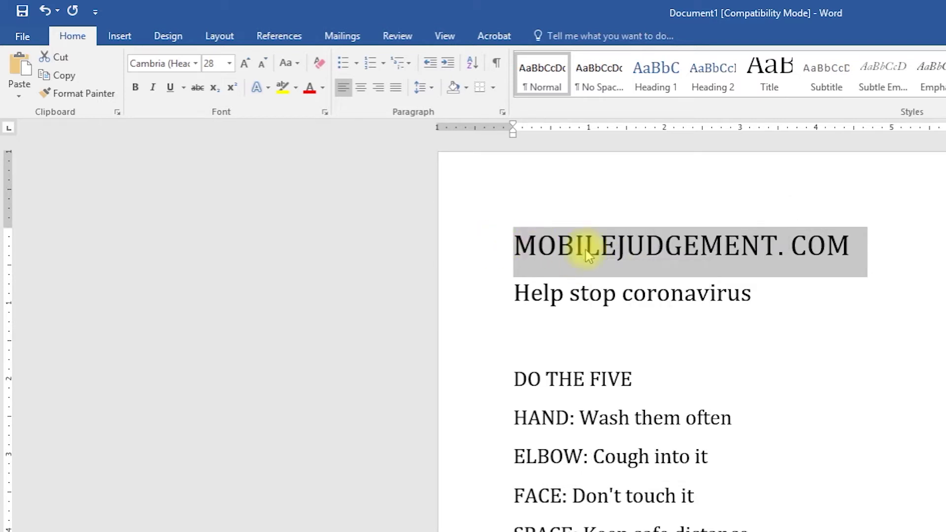
pyautogui.moveTo(876, 249); pyautogui.dragTo(532, 246)
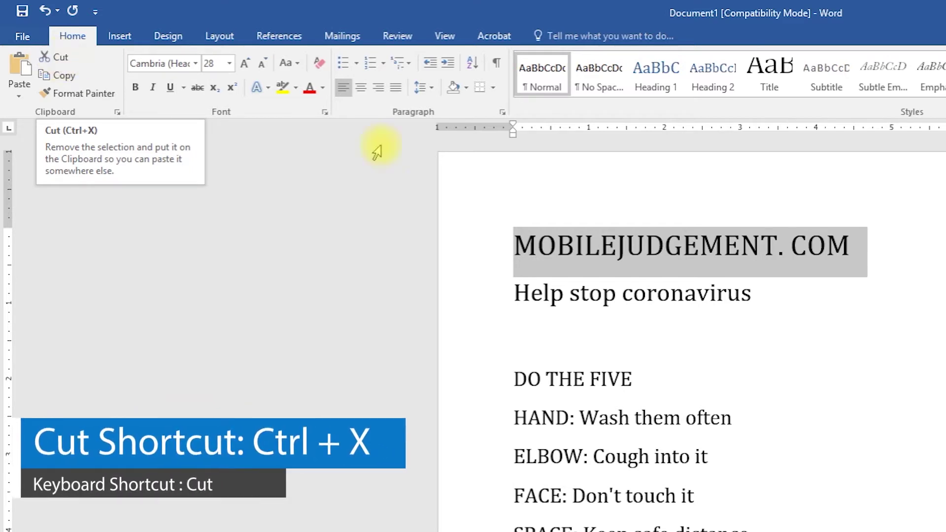
pyautogui.rightClick(714, 268)
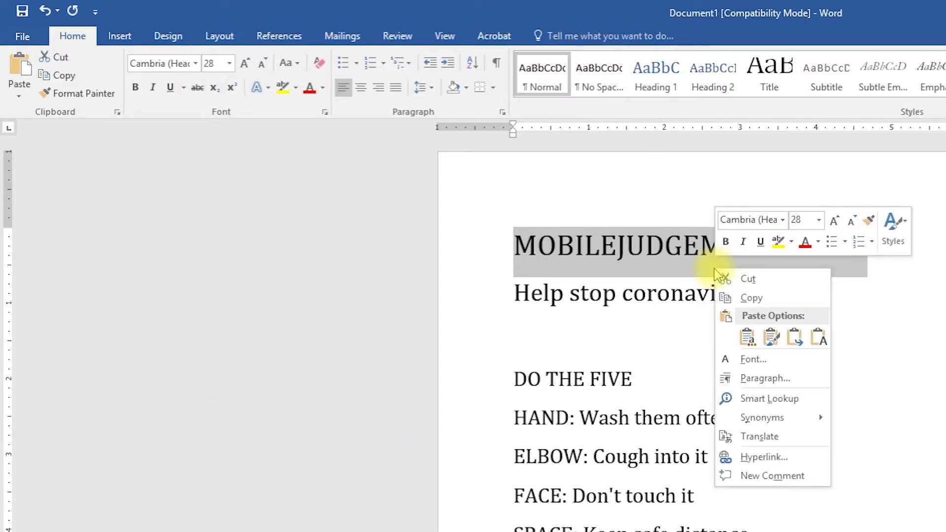
pyautogui.click(754, 276)
pyautogui.press('Home')
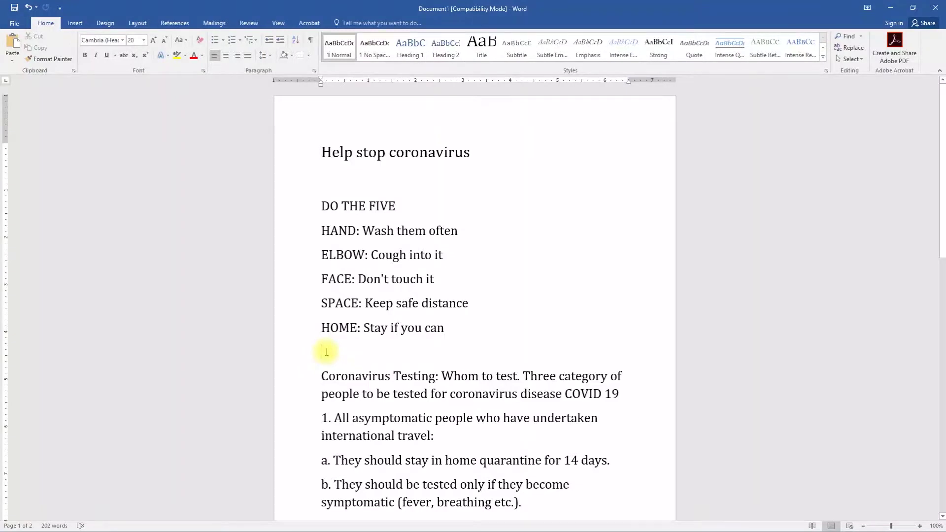
# Paste the cut title line into the empty line below "HOME: Stay if you can", keeping its source formatting
pyautogui.click(327, 352)
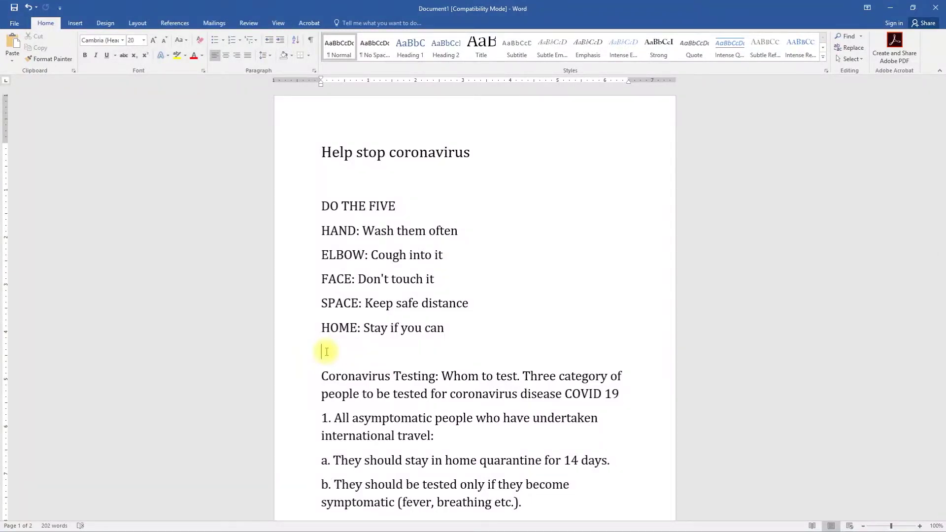
pyautogui.rightClick(326, 352)
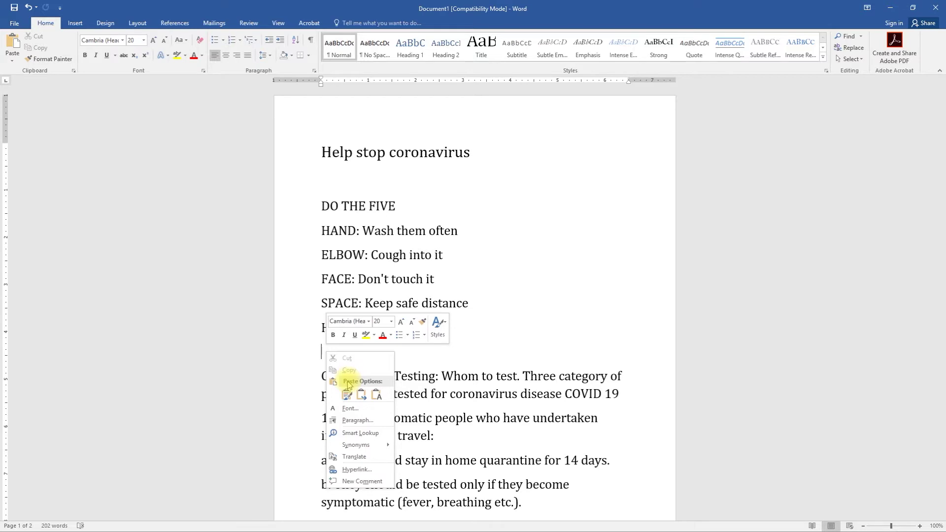
pyautogui.click(347, 394)
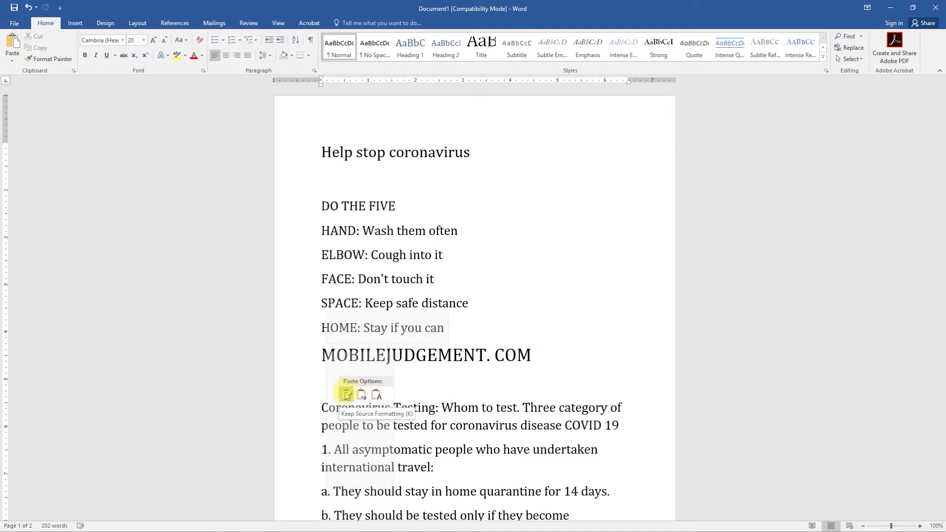
pyautogui.click(347, 395)
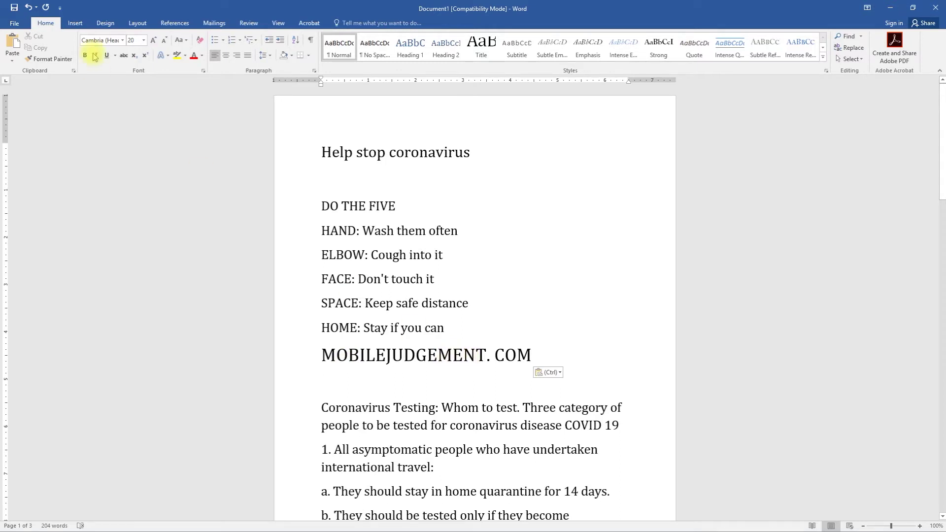
pyautogui.click(13, 60)
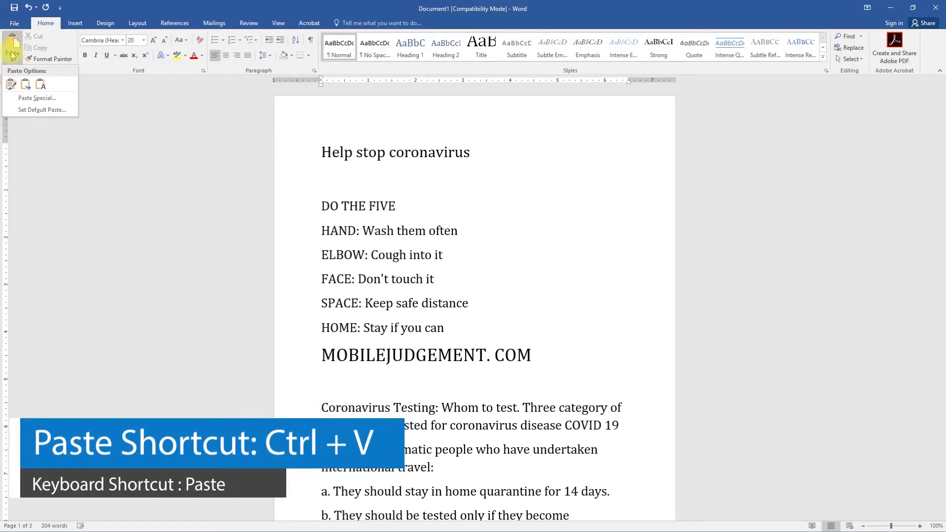
pyautogui.click(331, 378)
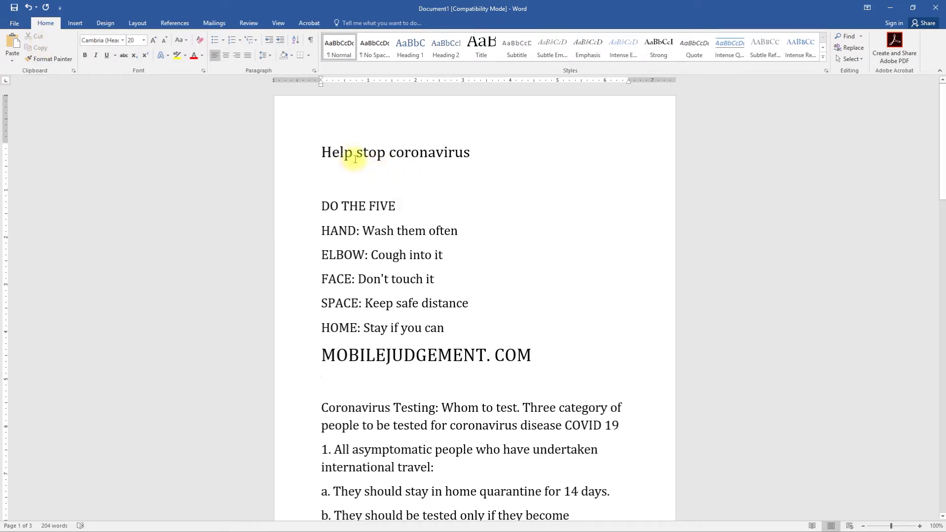
pyautogui.hotkey('ctrl', 'v')
# Copy the first line "Help stop coronavirus" and paste it below "MOBILEJUDGEMENT. COM", keeping its source formatting
pyautogui.moveTo(478, 153); pyautogui.dragTo(322, 154)
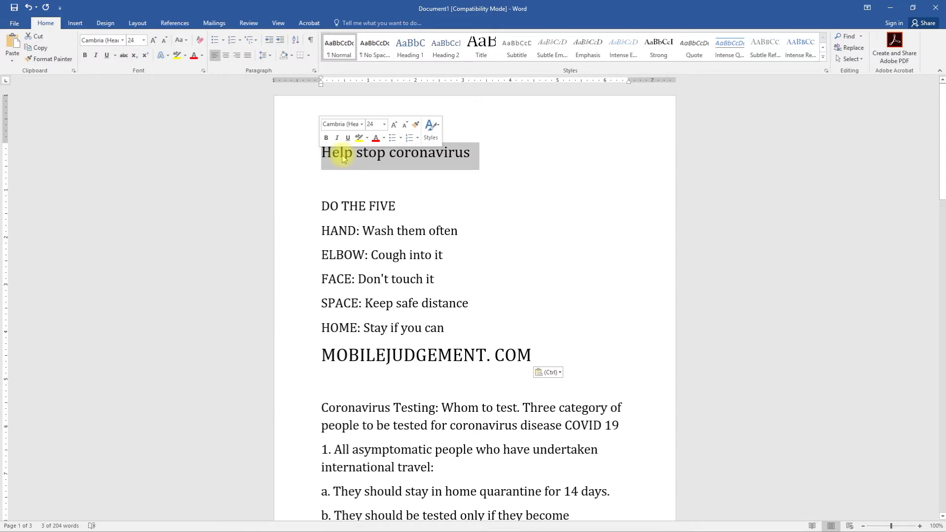
pyautogui.rightClick(344, 157)
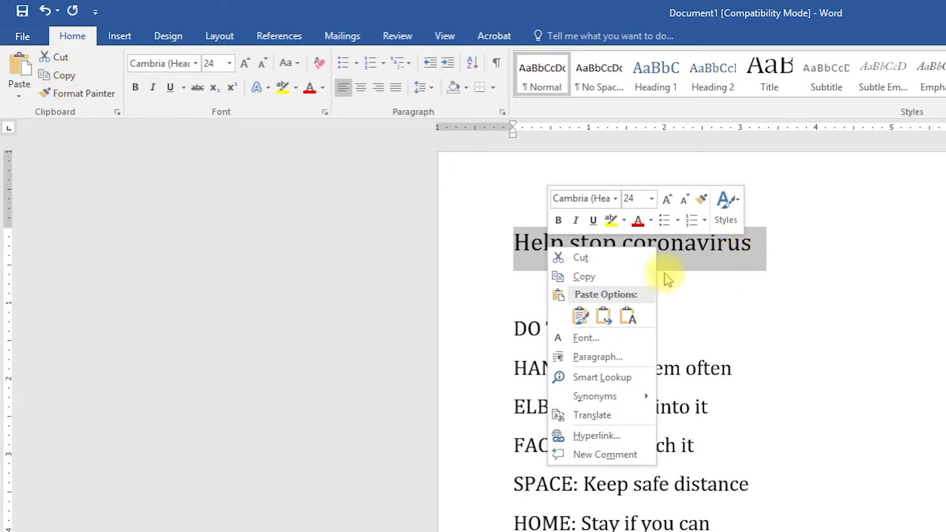
pyautogui.click(594, 278)
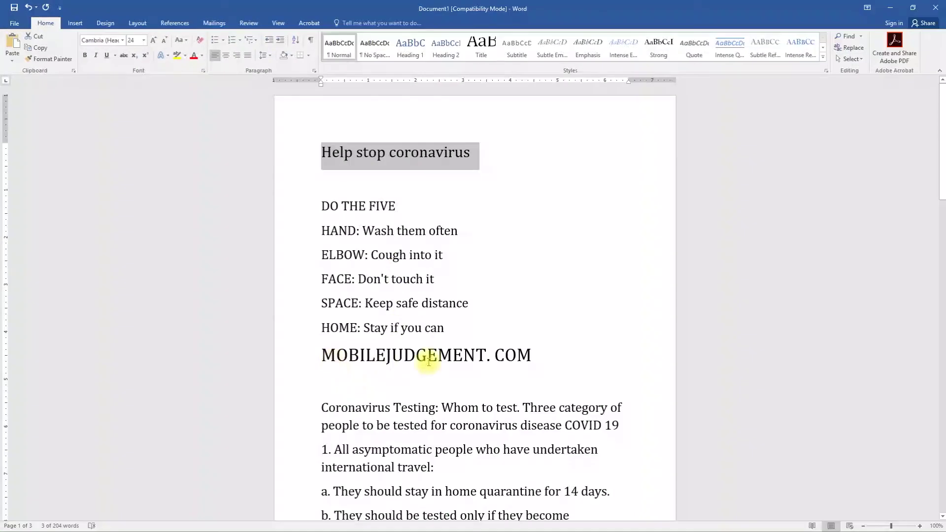
pyautogui.click(327, 380)
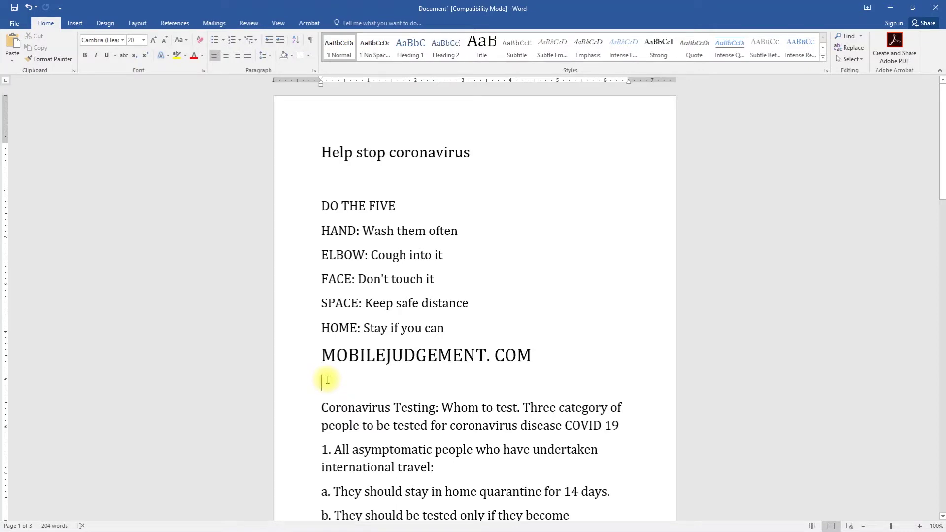
pyautogui.rightClick(328, 380)
pyautogui.click(348, 422)
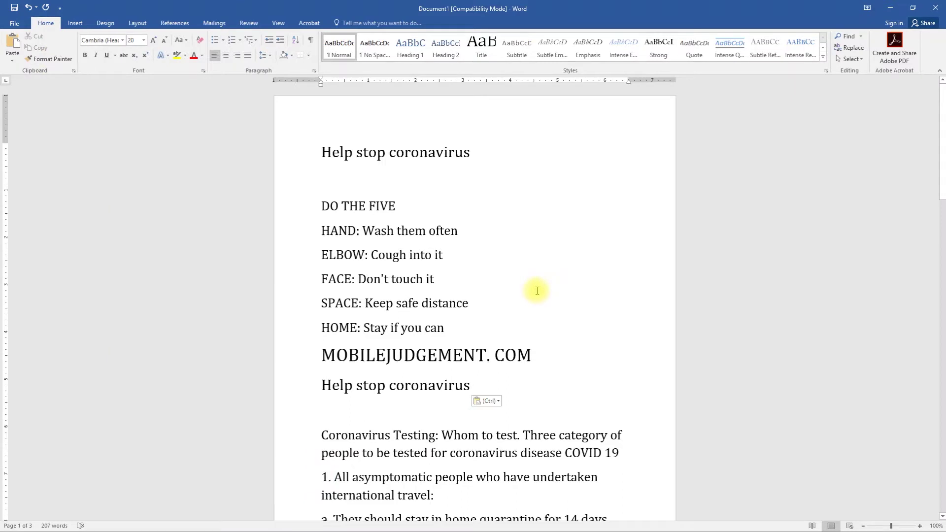
# Use Format Painter to apply the "MOBILEJUDGEMENT. COM" line's formatting to the word "Coronavirus" that begins the testing paragraph
pyautogui.click(446, 355)
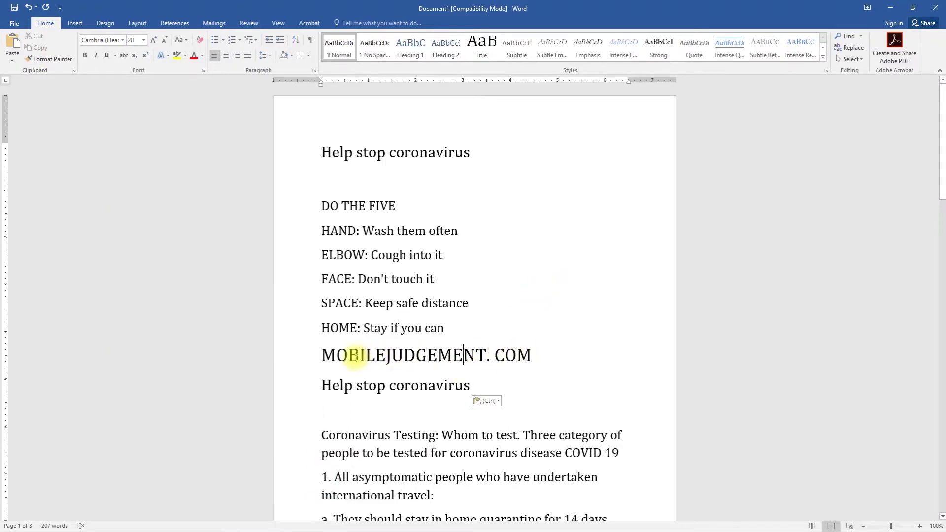
pyautogui.moveTo(533, 363); pyautogui.dragTo(365, 363)
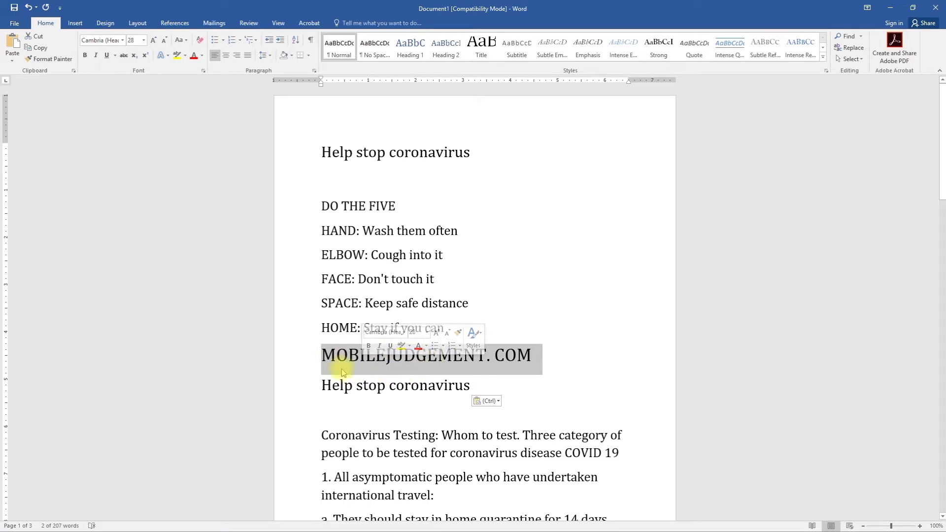
pyautogui.scroll(-3, 472, 377)
pyautogui.scroll(-1, 472, 377)
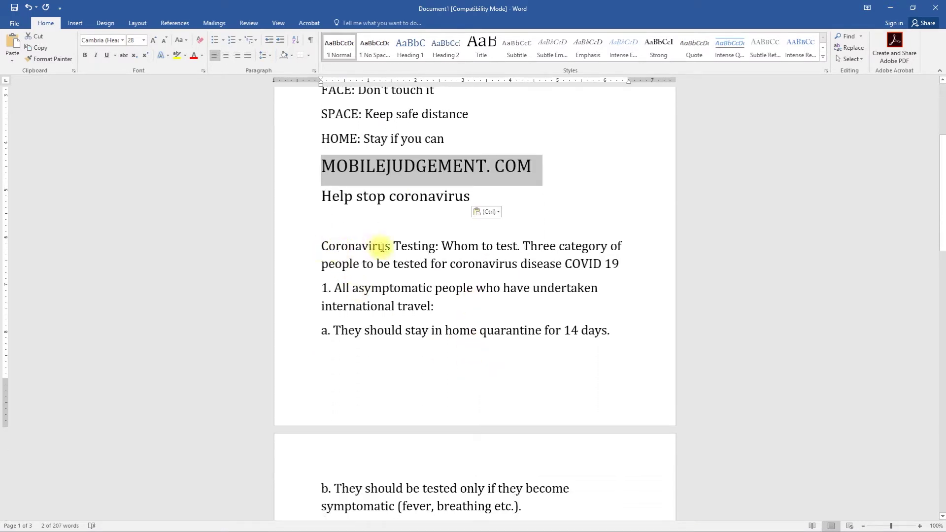
pyautogui.scroll(1, 382, 246)
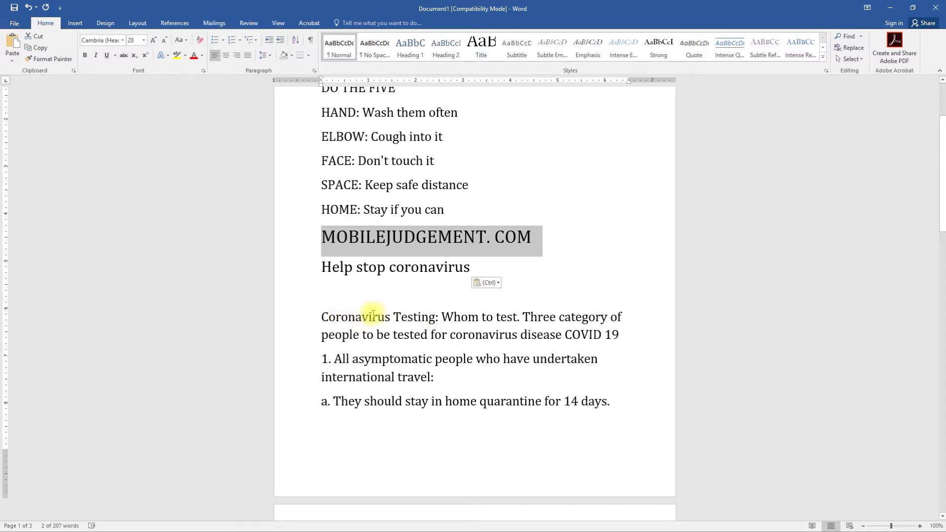
pyautogui.click(472, 222)
pyautogui.click(417, 237)
pyautogui.moveTo(537, 238); pyautogui.dragTo(370, 236)
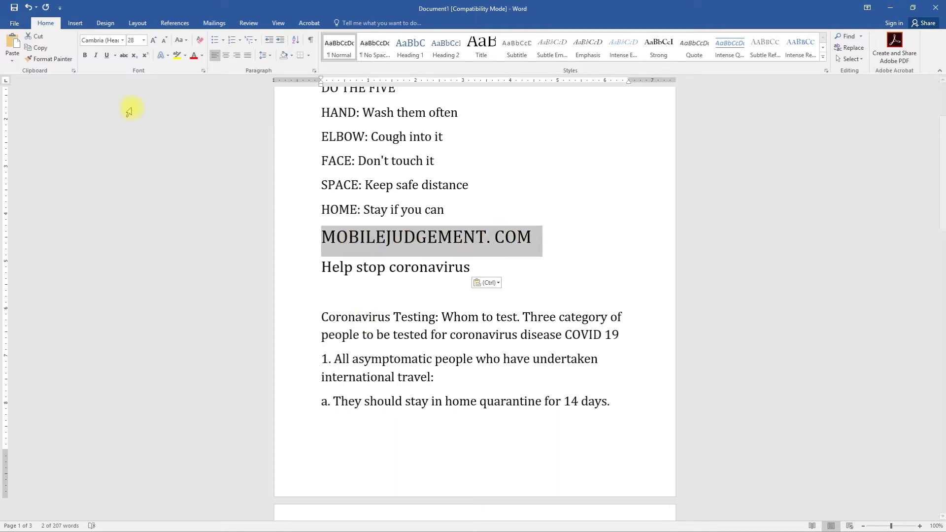
pyautogui.click(60, 59)
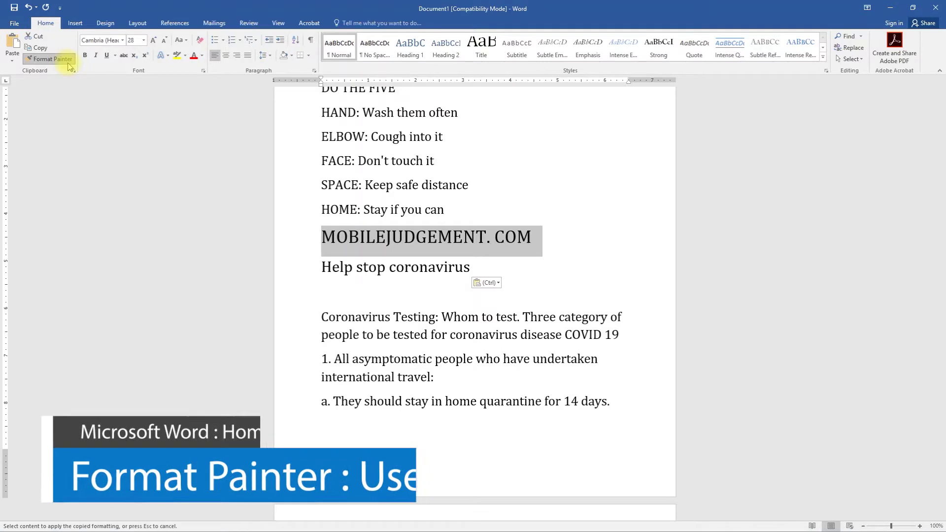
pyautogui.click(362, 317)
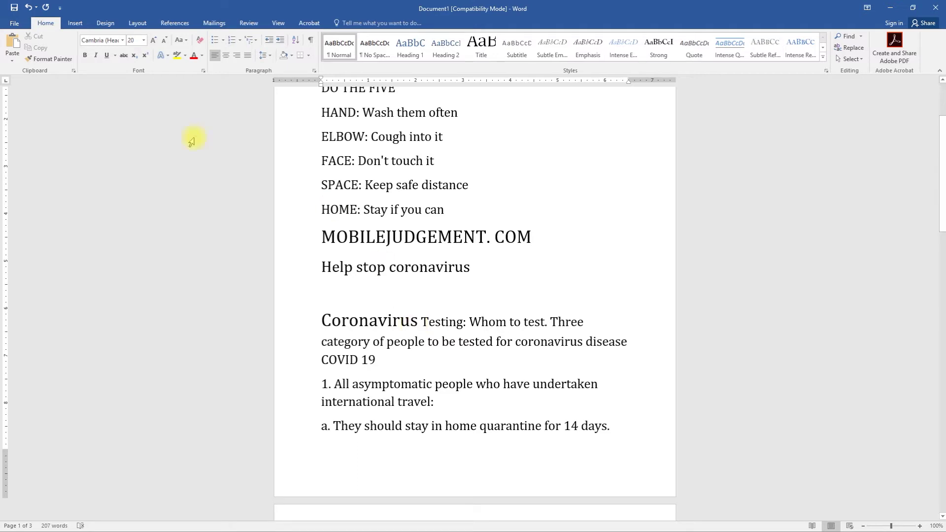
# With the Clipboard pane shown, copy the line "HOME: Stay if you can" and close the pane
pyautogui.click(73, 72)
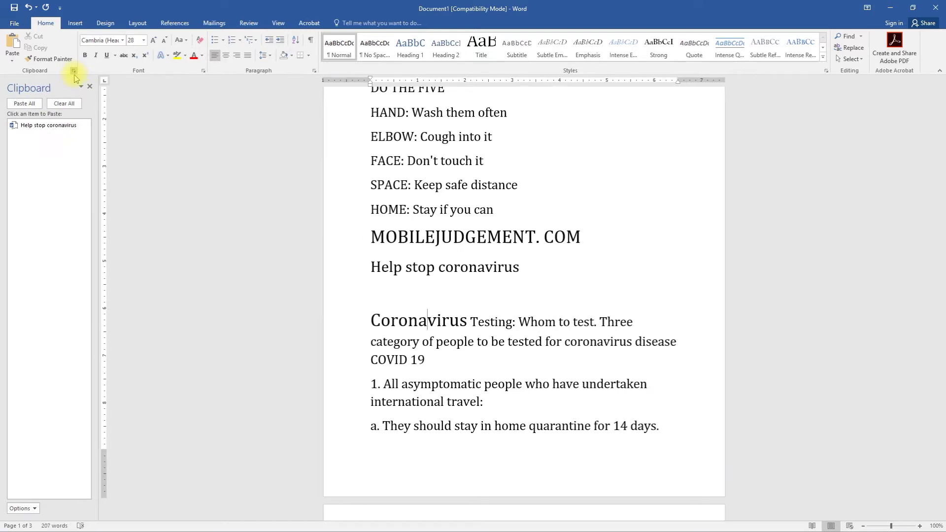
pyautogui.moveTo(42, 142)
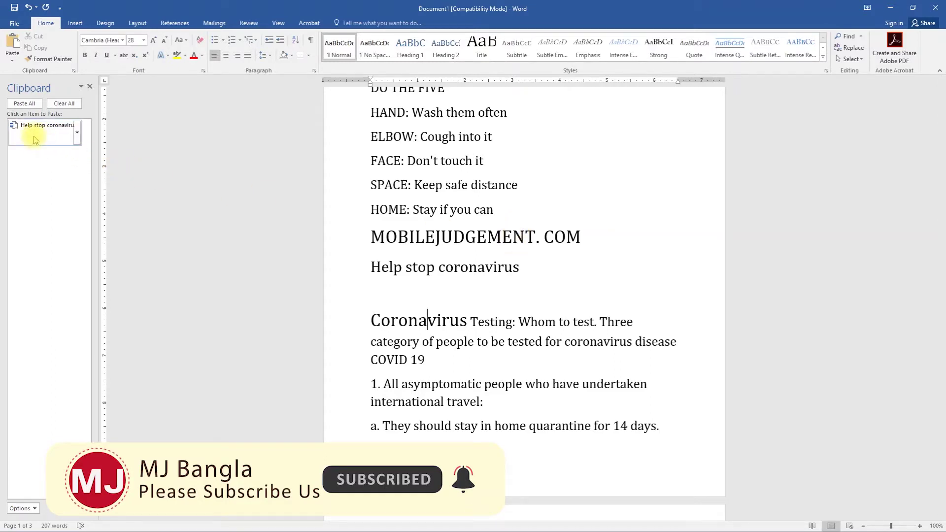
pyautogui.click(465, 237)
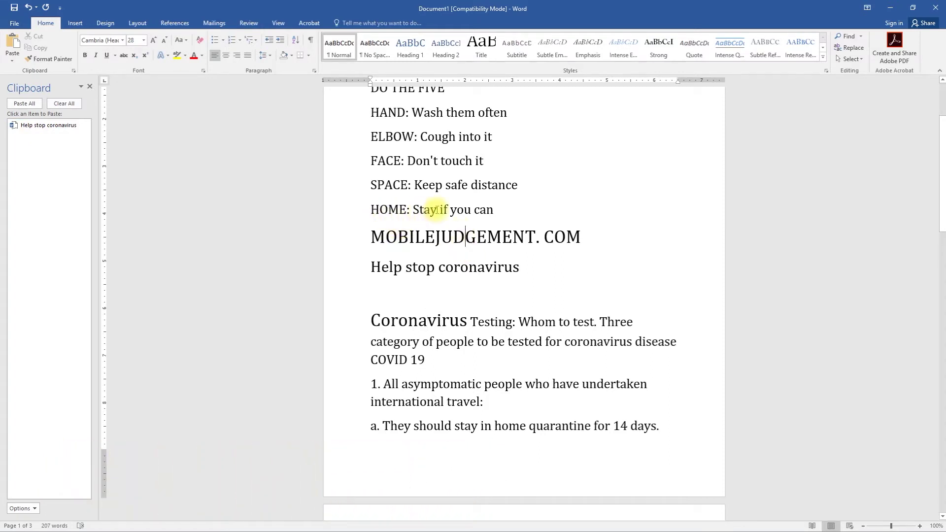
pyautogui.moveTo(500, 210); pyautogui.dragTo(377, 211)
pyautogui.rightClick(408, 220)
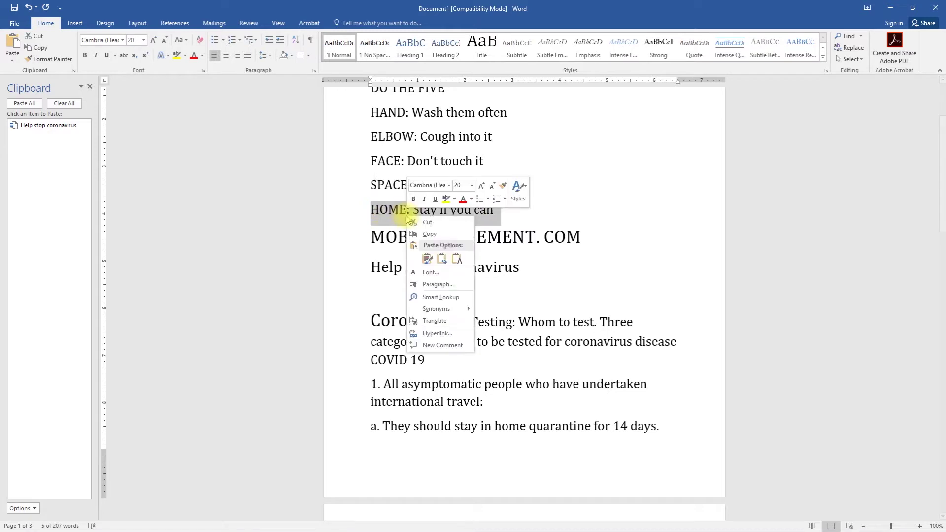
pyautogui.click(430, 238)
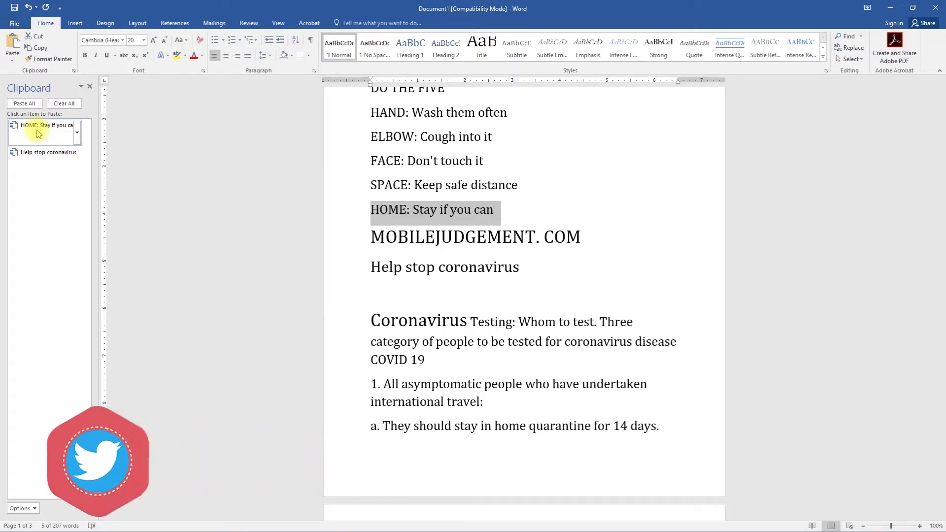
pyautogui.click(469, 267)
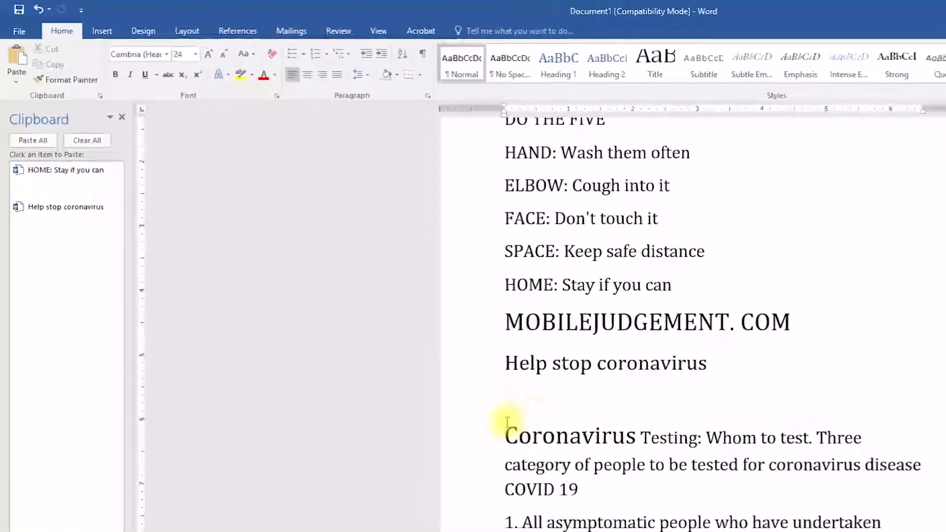
pyautogui.click(144, 138)
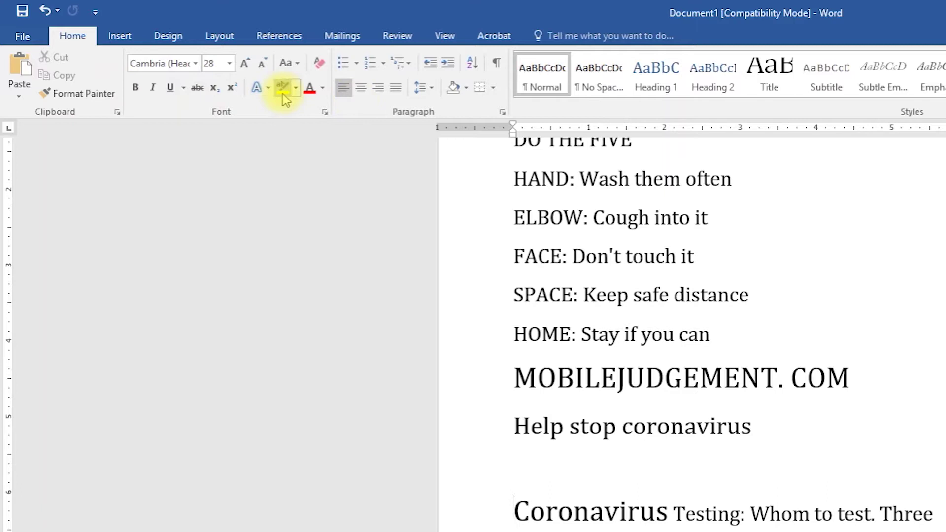
# Select the whole first line "Help stop coronavirus" at the start of the document
pyautogui.scroll(1, 725, 287)
pyautogui.scroll(2, 725, 286)
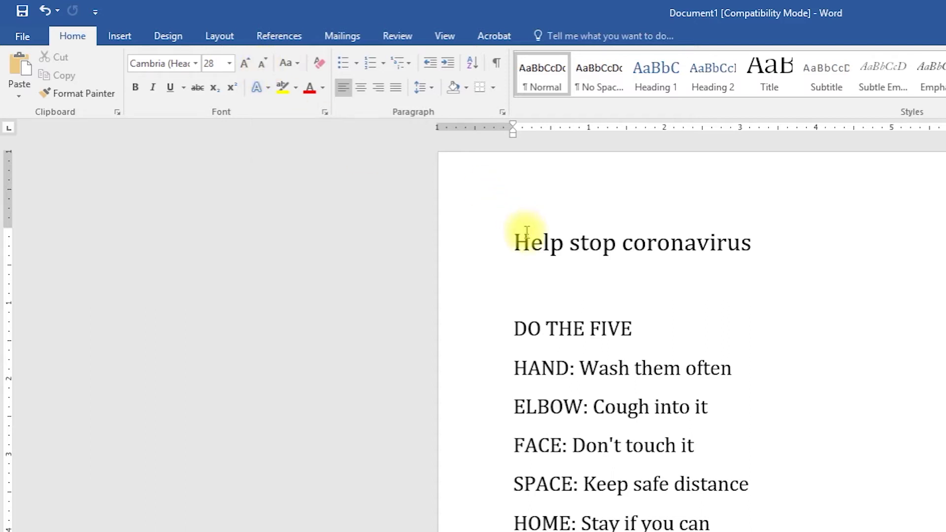
pyautogui.click(569, 268)
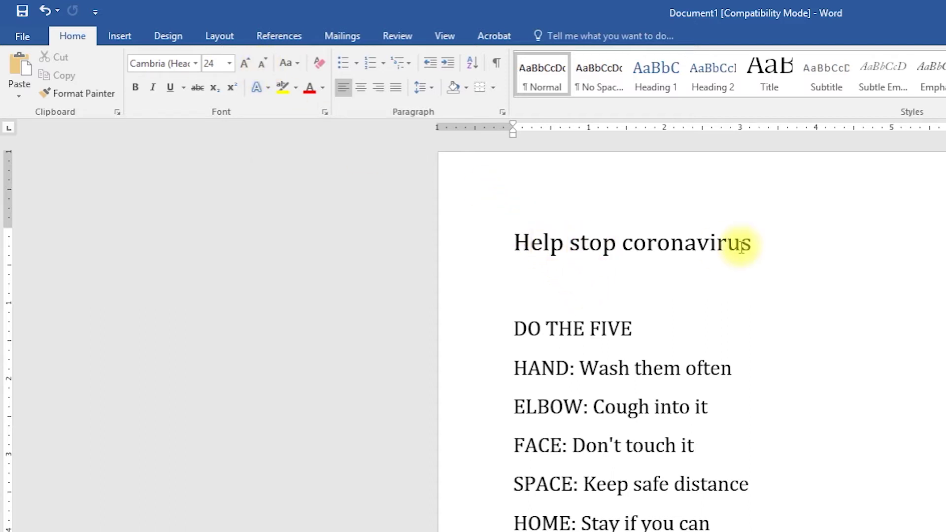
pyautogui.moveTo(760, 242); pyautogui.dragTo(513, 243)
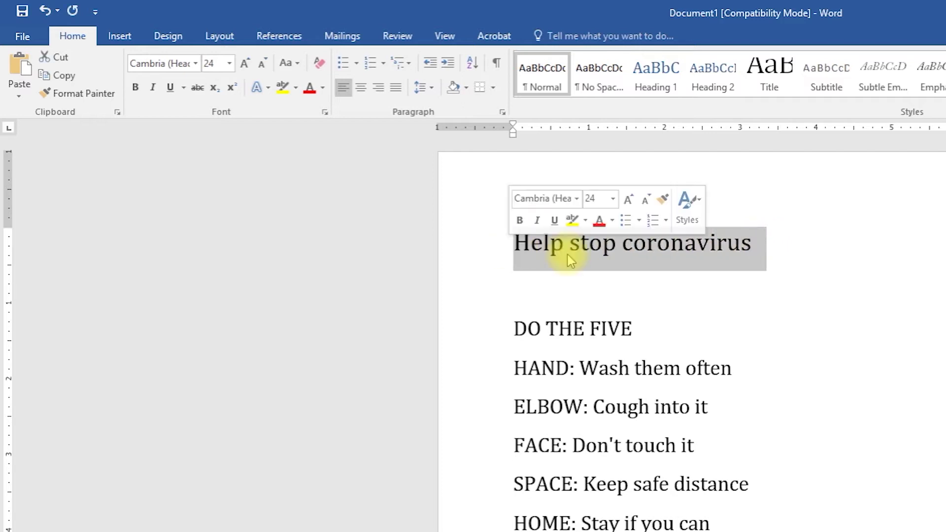
pyautogui.click(197, 63)
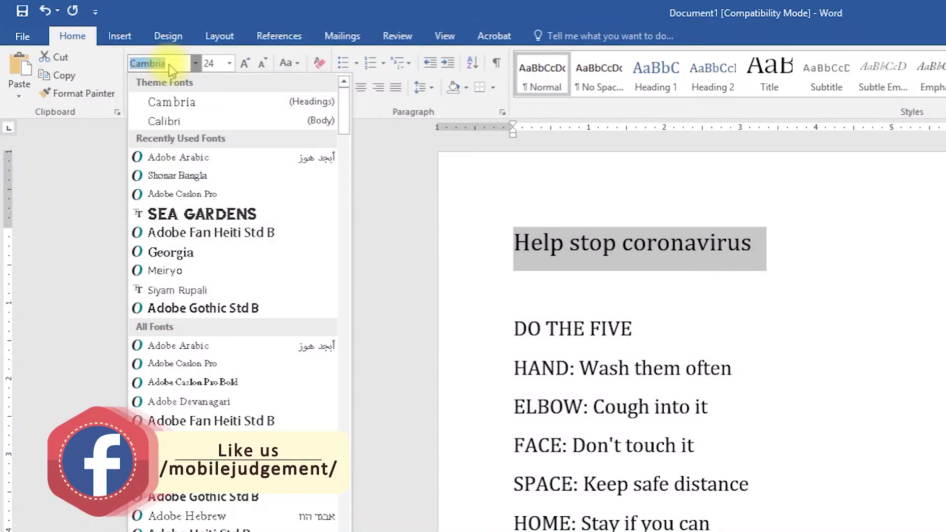
pyautogui.write('Ne')
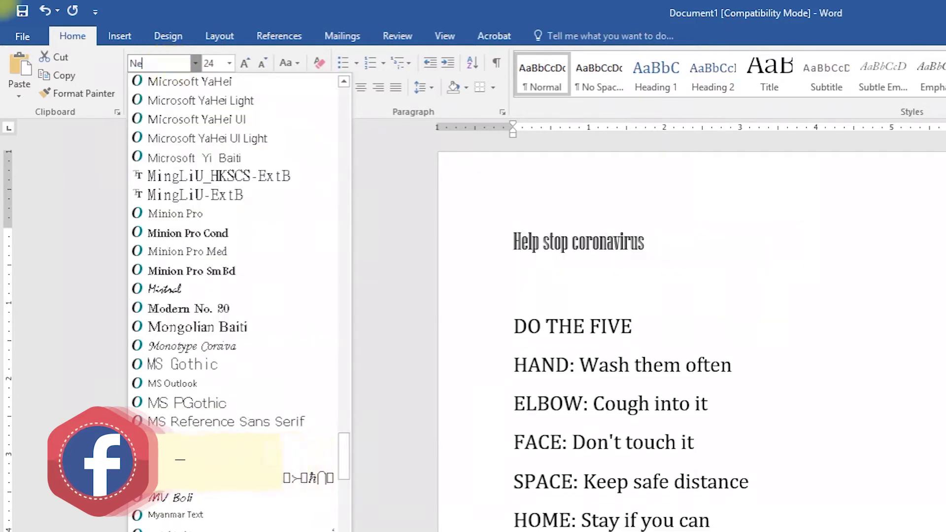
pyautogui.write('w')
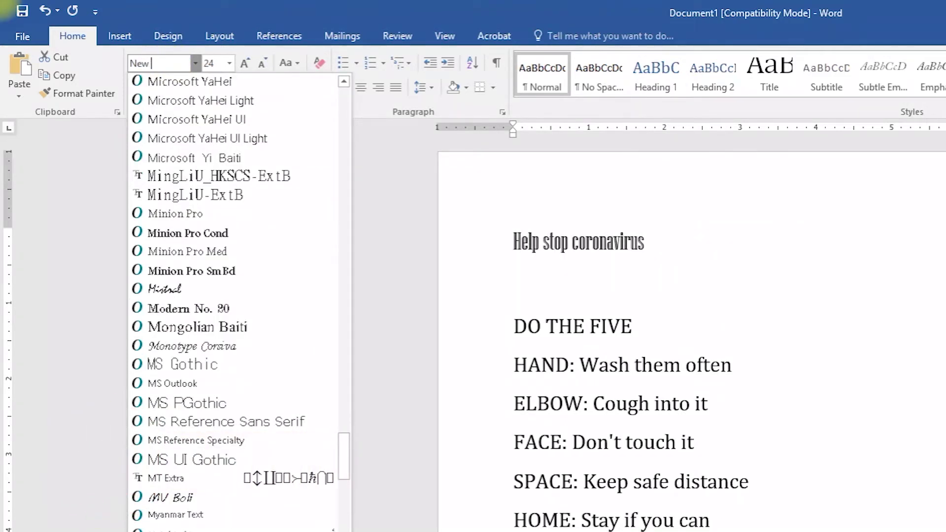
pyautogui.write(' times roman')
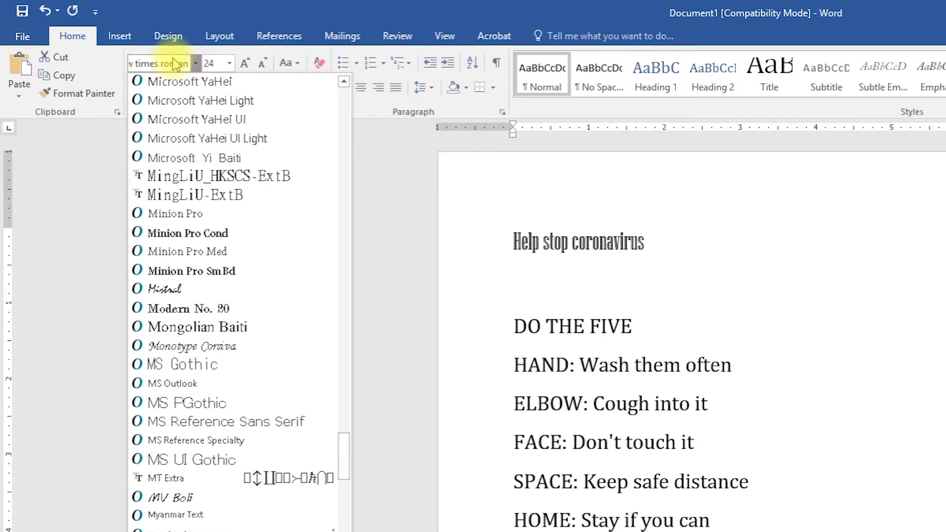
pyautogui.press('Return')
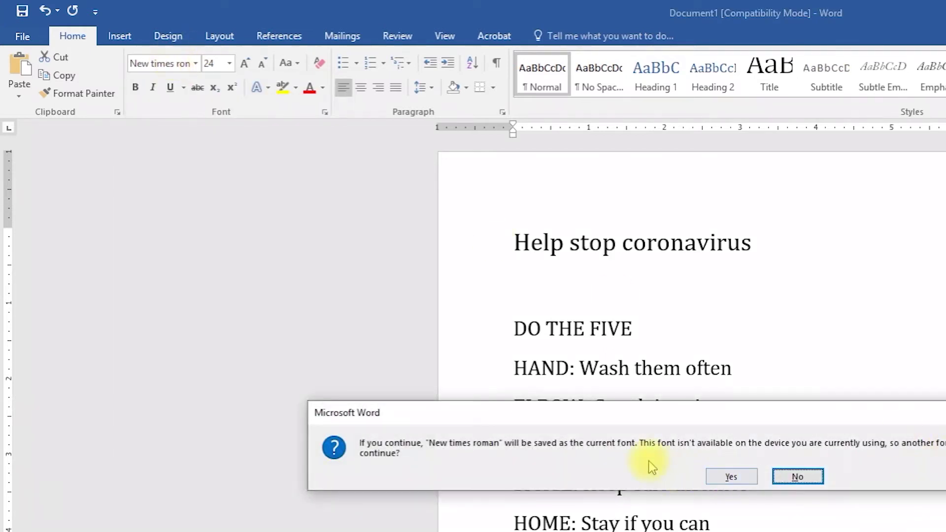
pyautogui.click(795, 477)
# Set the font of the selected "Help stop coronavirus" line to Times New Roman
pyautogui.click(180, 66)
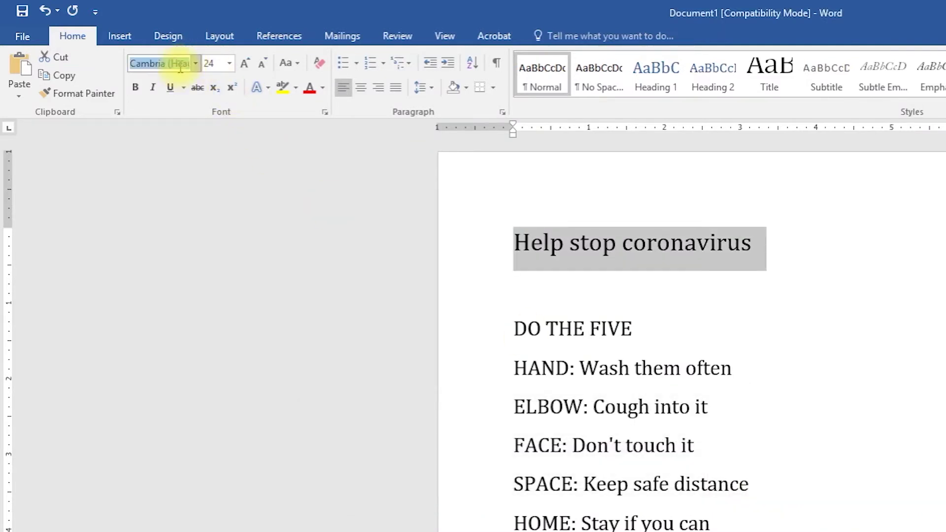
pyautogui.write('Times New Ro')
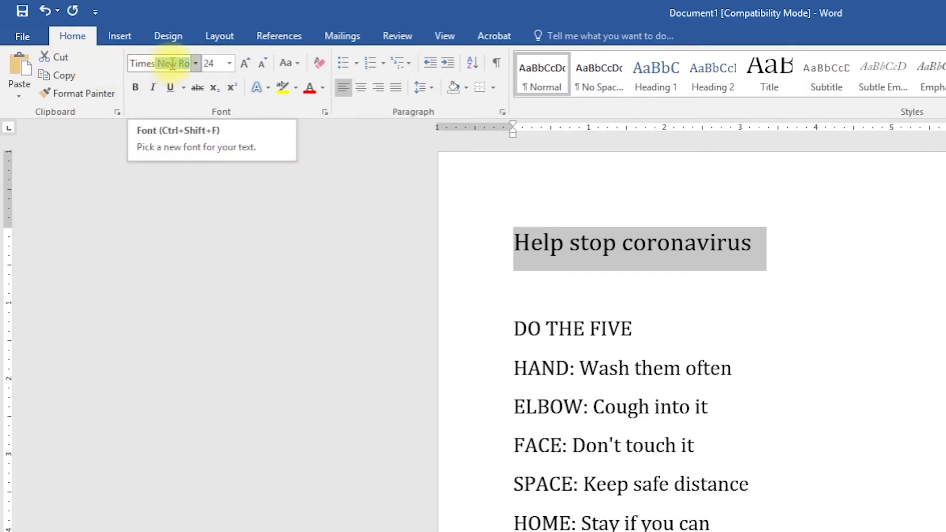
pyautogui.press('Return')
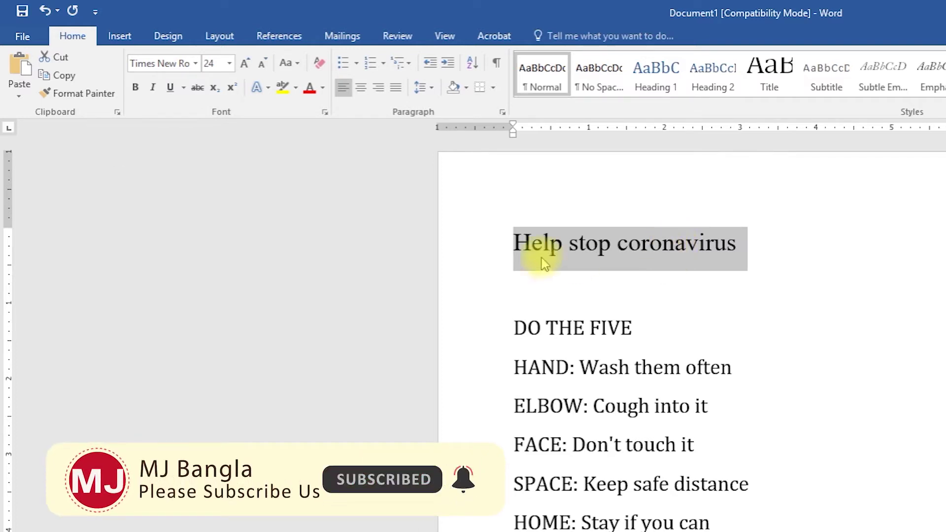
# Set the "Help stop coronavirus" line's font size to 26, enlarge it stepwise, and shrink it back to 28
pyautogui.click(228, 67)
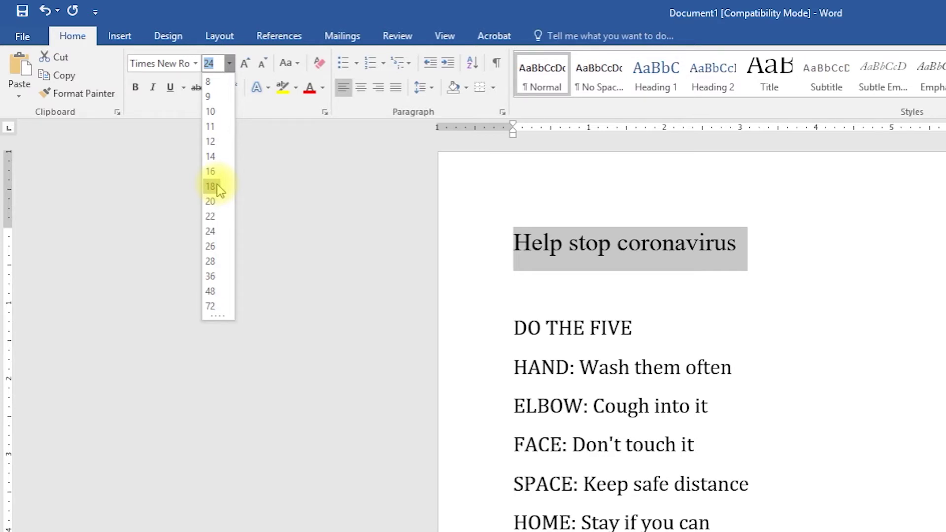
pyautogui.click(212, 246)
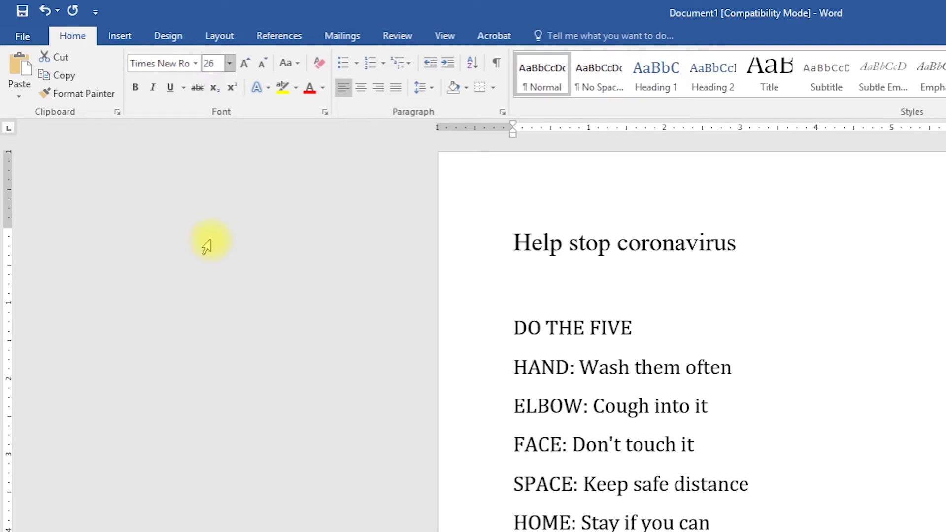
pyautogui.click(244, 64)
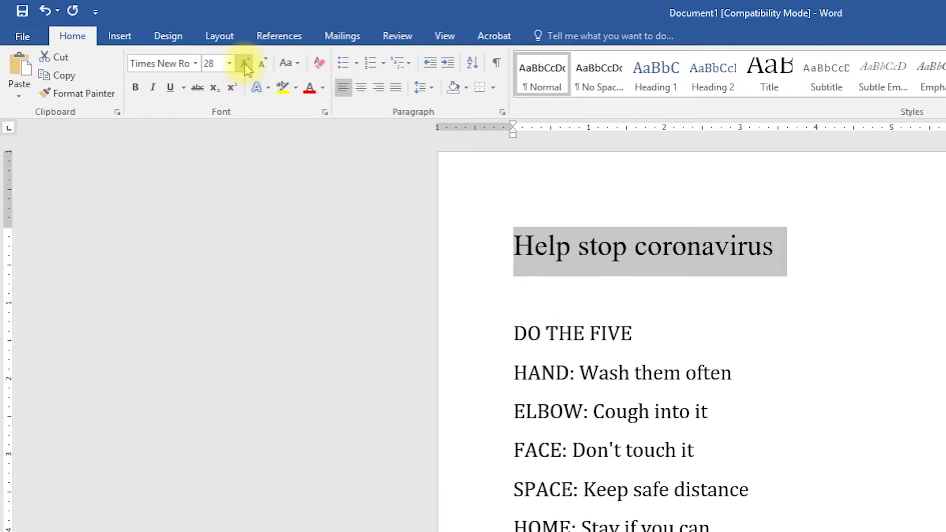
pyautogui.click(244, 64)
pyautogui.click(245, 63)
pyautogui.click(265, 63)
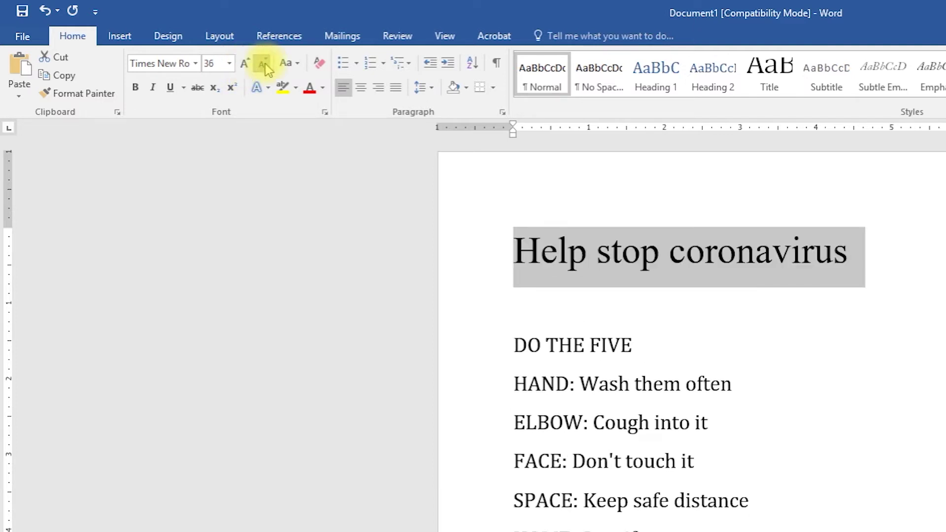
pyautogui.click(265, 63)
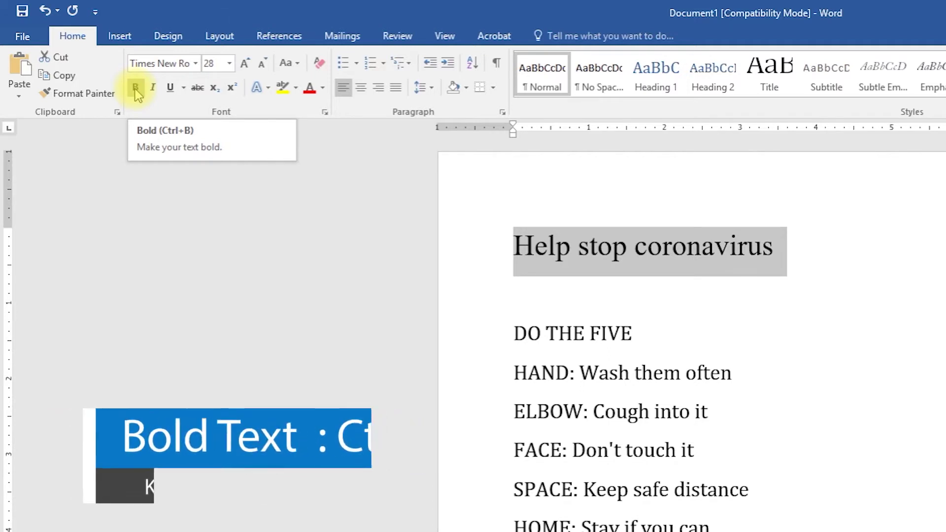
# Reselect the whole "Help stop coronavirus" line and make it bold and italic
pyautogui.click(698, 252)
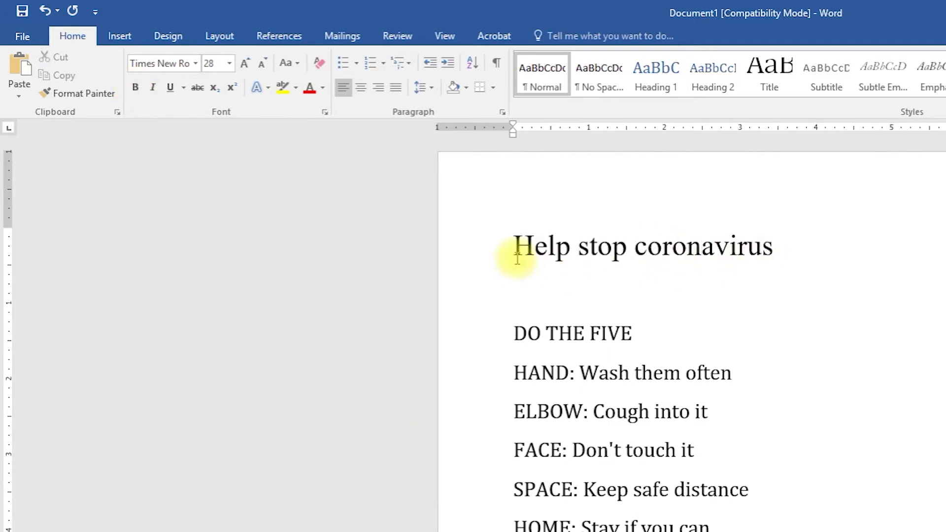
pyautogui.moveTo(765, 245); pyautogui.dragTo(415, 217)
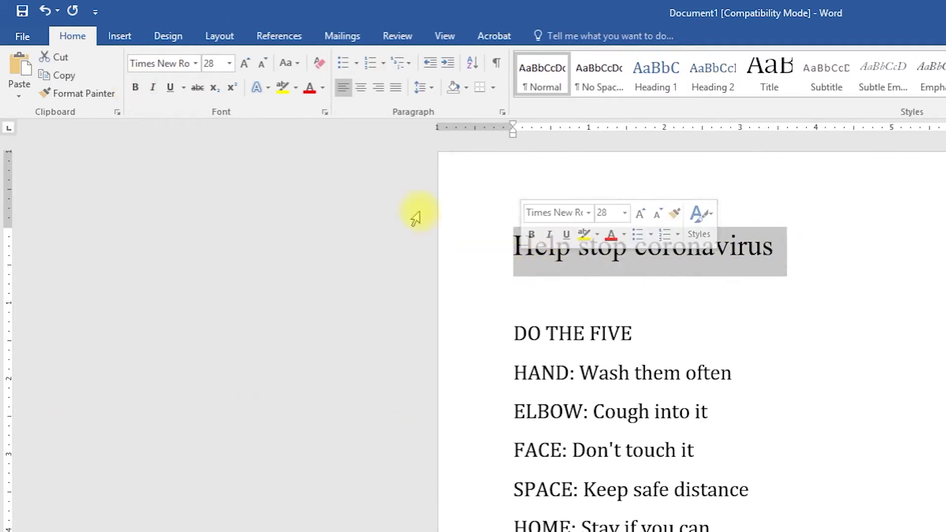
pyautogui.click(135, 90)
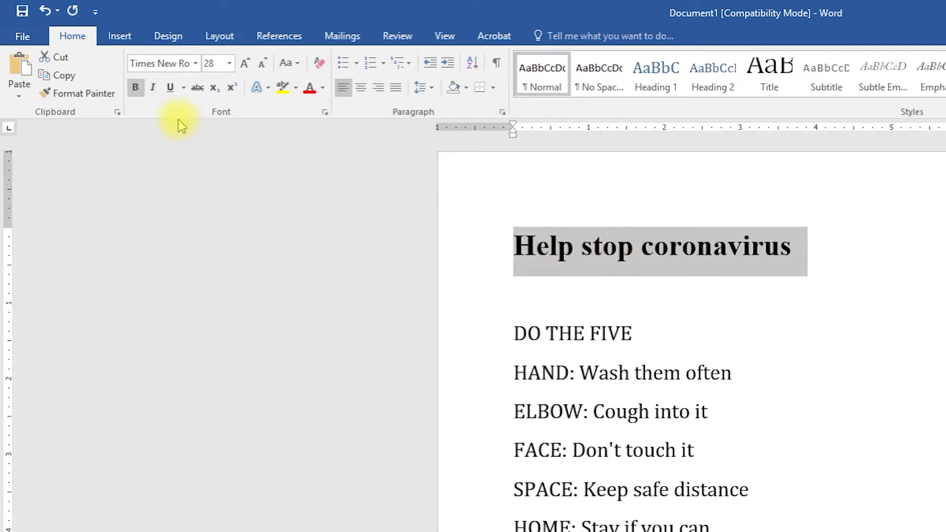
pyautogui.click(153, 91)
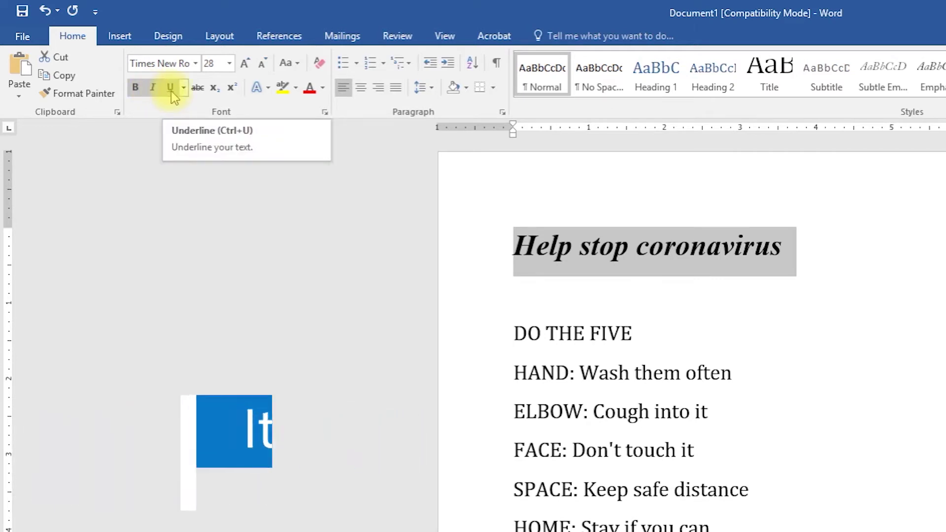
# Underline the heading "DO THE FIVE"
pyautogui.moveTo(641, 334); pyautogui.dragTo(514, 334)
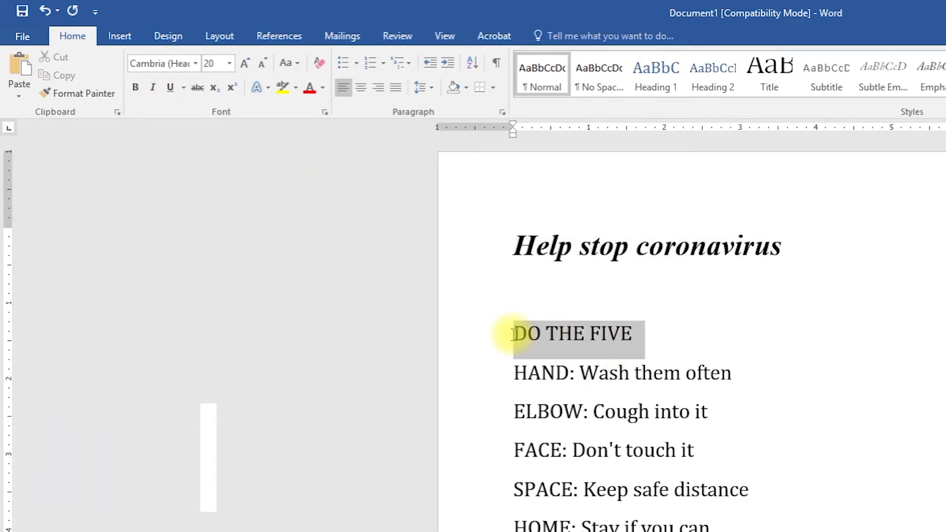
pyautogui.click(171, 89)
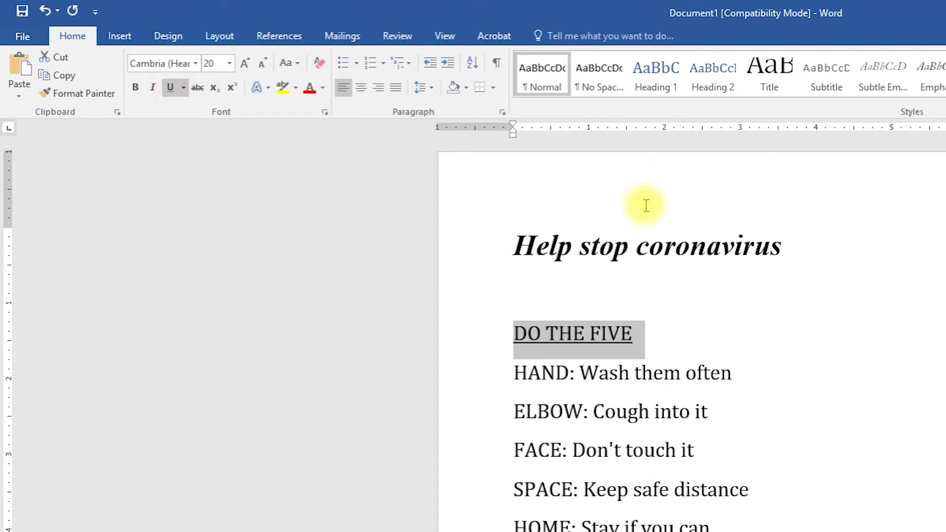
# Remove the bold formatting from the first line "Help stop coronavirus", leaving italic applied
pyautogui.click(597, 244)
pyautogui.moveTo(784, 246); pyautogui.dragTo(538, 253)
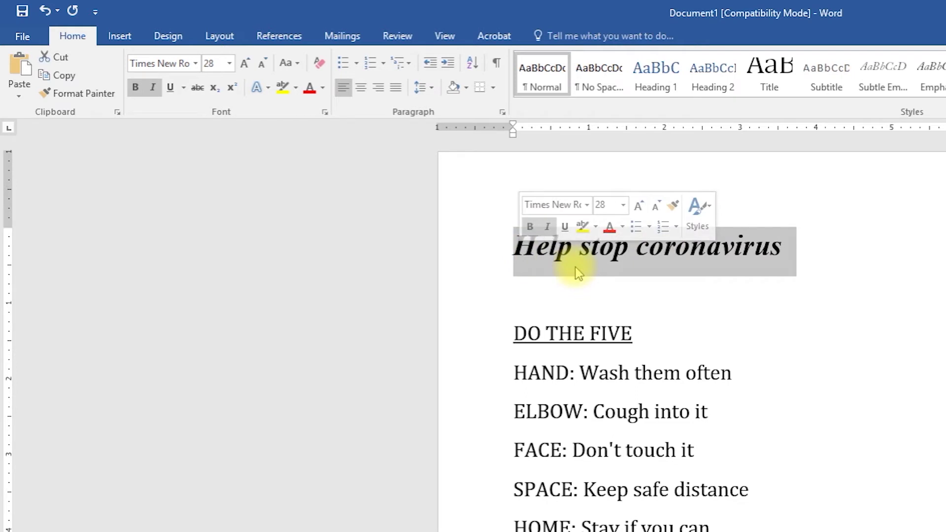
pyautogui.click(136, 88)
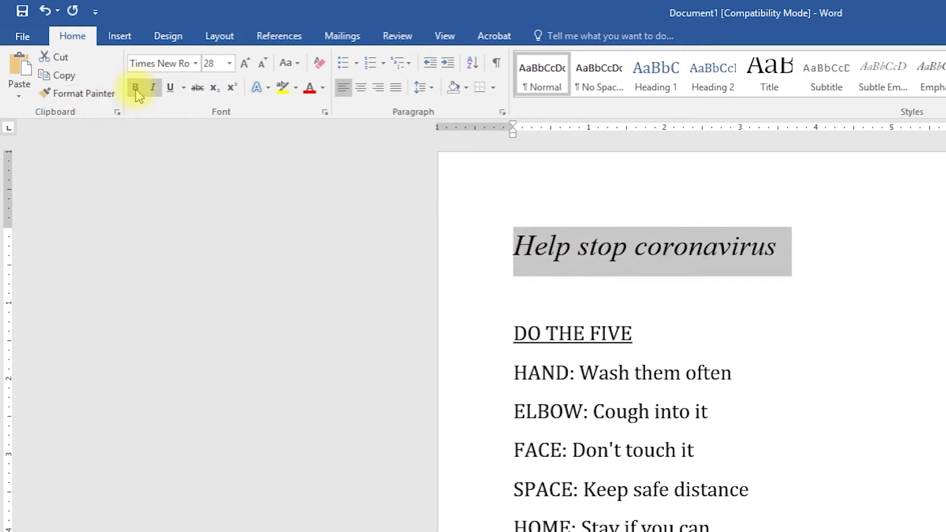
# Apply strikethrough to the underlined heading "DO THE FIVE"
pyautogui.click(603, 246)
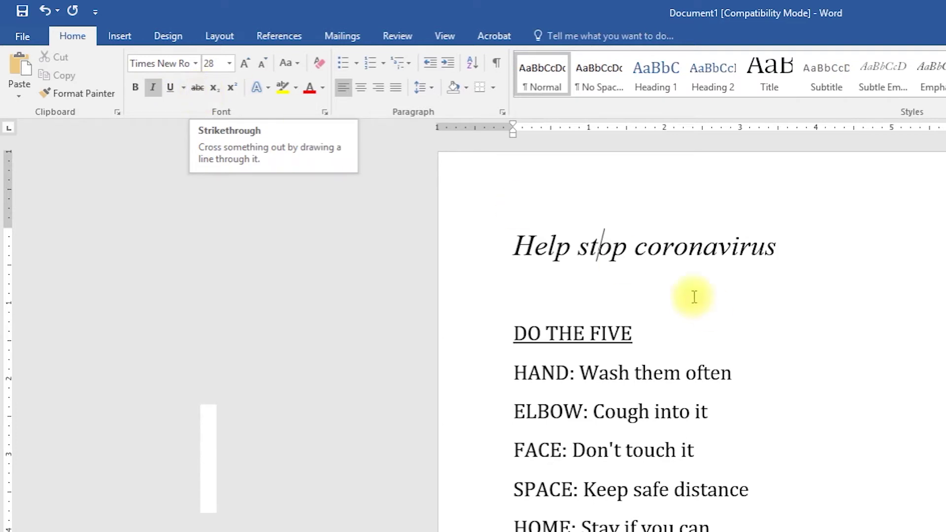
pyautogui.click(662, 246)
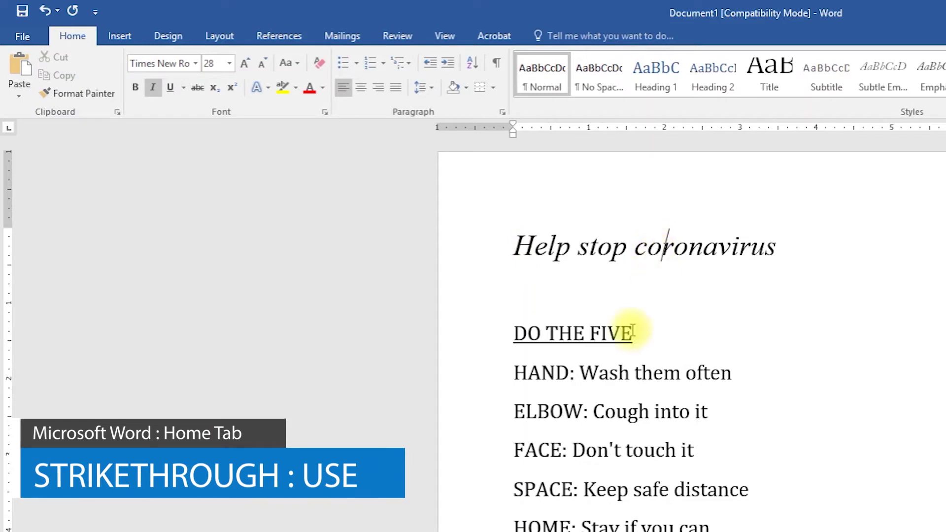
pyautogui.moveTo(644, 332); pyautogui.dragTo(517, 332)
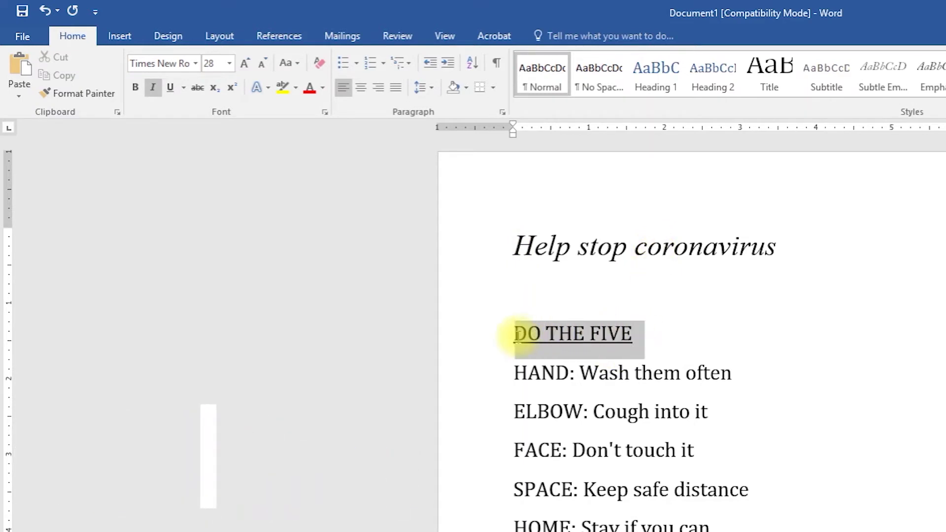
pyautogui.click(198, 89)
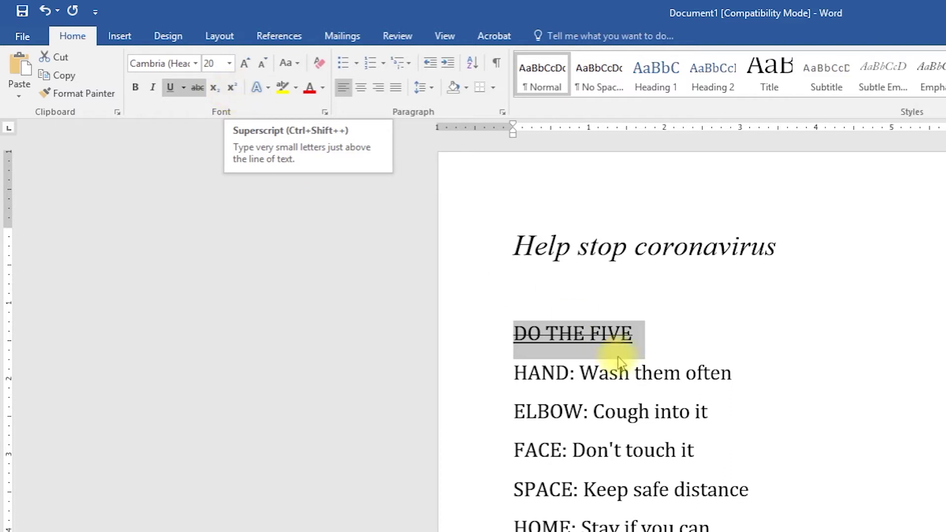
# Append "h2o" to the heading "DO THE FIVE" and add a new line below it reading "H2o"
pyautogui.click(600, 351)
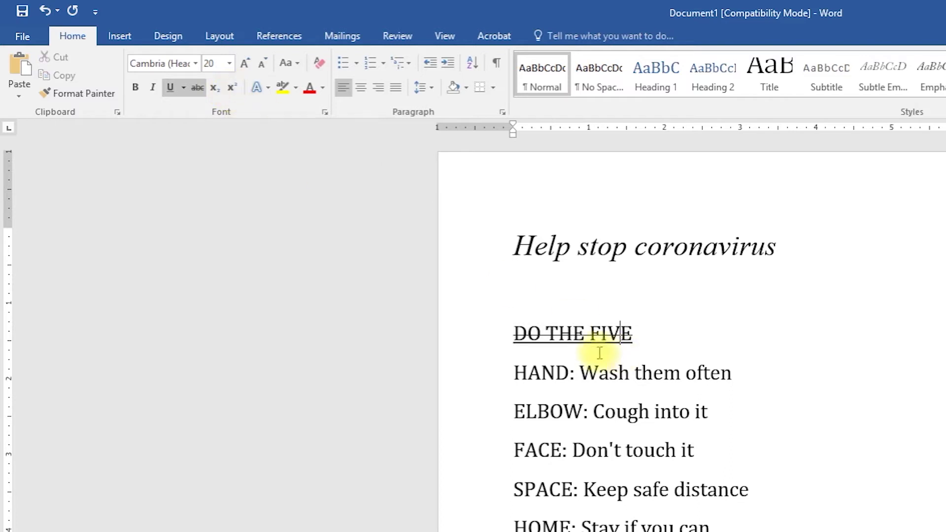
pyautogui.click(528, 372)
pyautogui.click(652, 324)
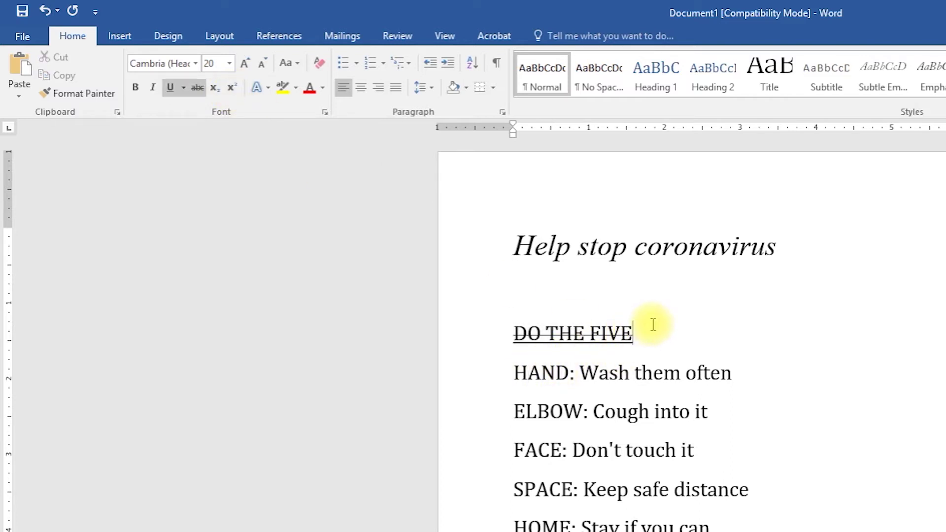
pyautogui.write('h')
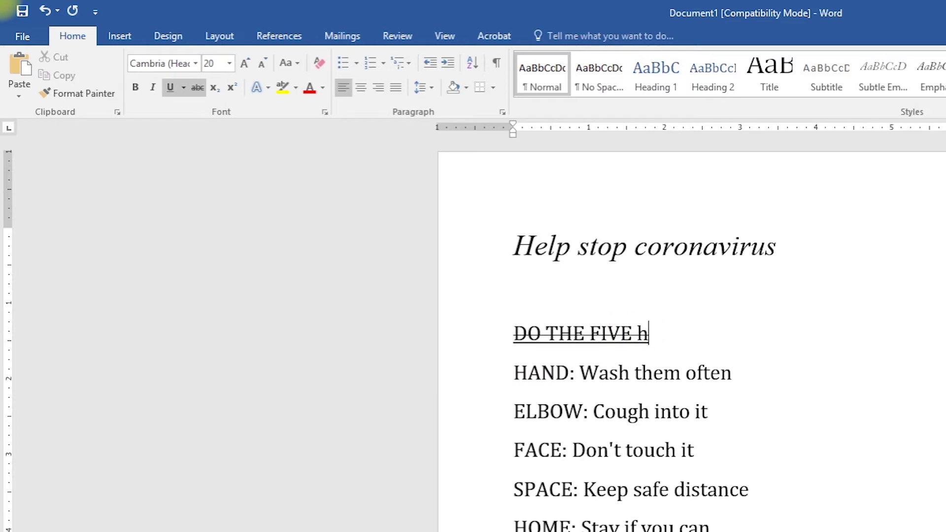
pyautogui.write('2o')
pyautogui.press('Return')
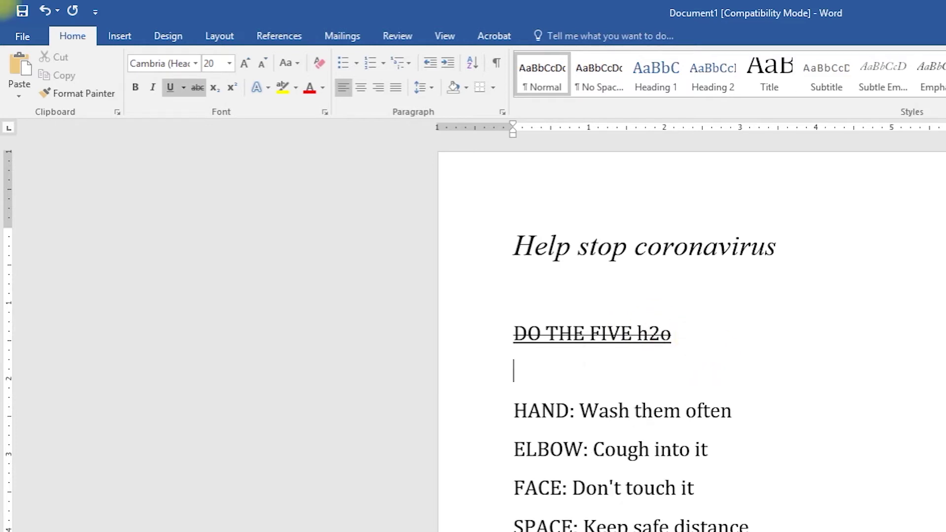
pyautogui.write('h')
pyautogui.press('BackSpace')
pyautogui.write('H2o')
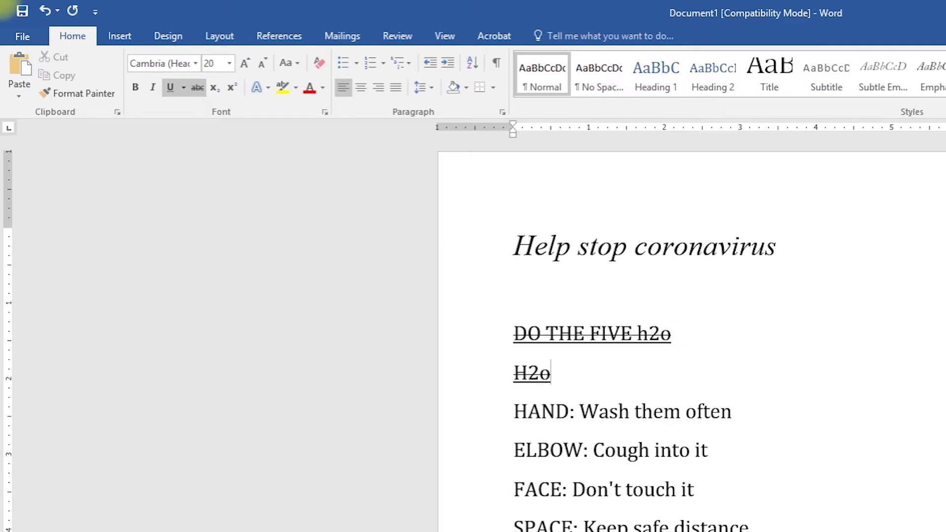
# Remove the underline and strikethrough from the new "H2o" line
pyautogui.tripleClick(525, 373)
pyautogui.click(170, 87)
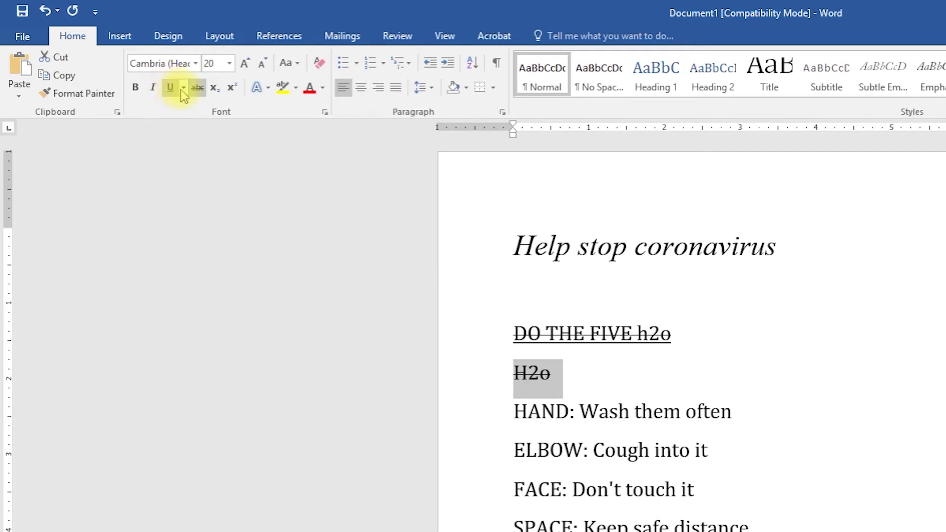
pyautogui.click(192, 91)
# Format the 2 in the "H2o" line as subscript
pyautogui.click(539, 374)
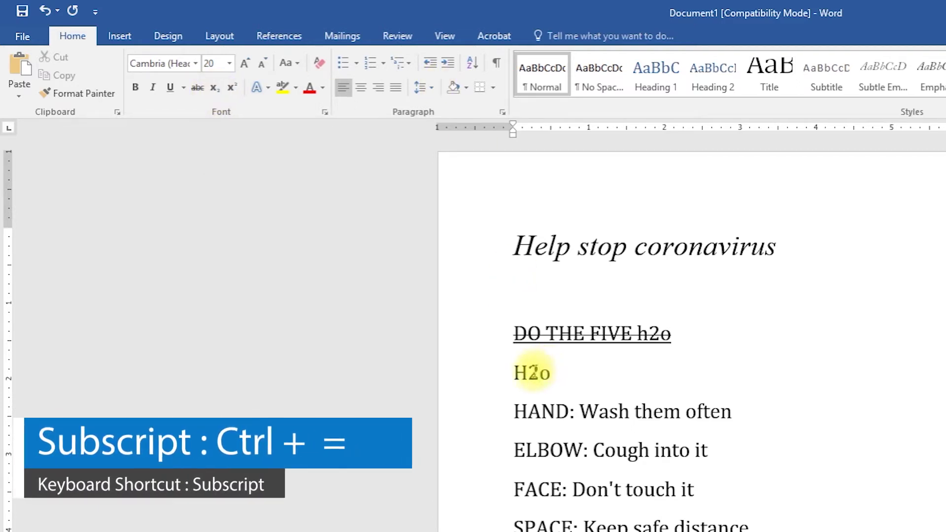
pyautogui.moveTo(540, 372); pyautogui.dragTo(529, 375)
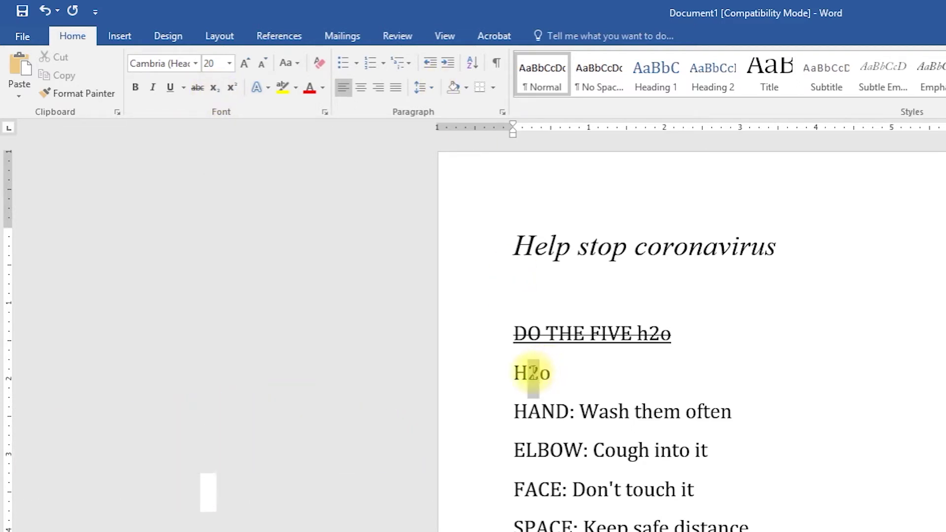
pyautogui.click(215, 87)
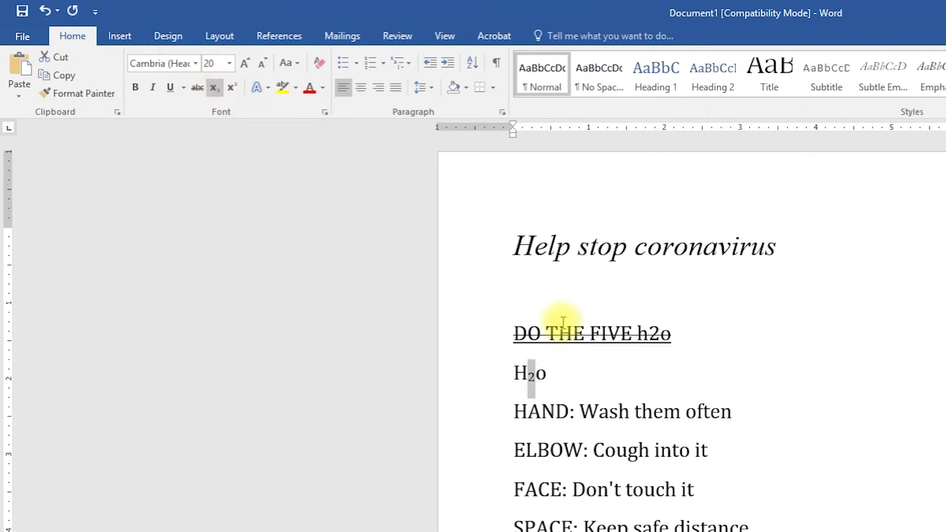
# Add "a2b2" after the water formula on the same line and format both of its 2s as superscript
pyautogui.click(573, 378)
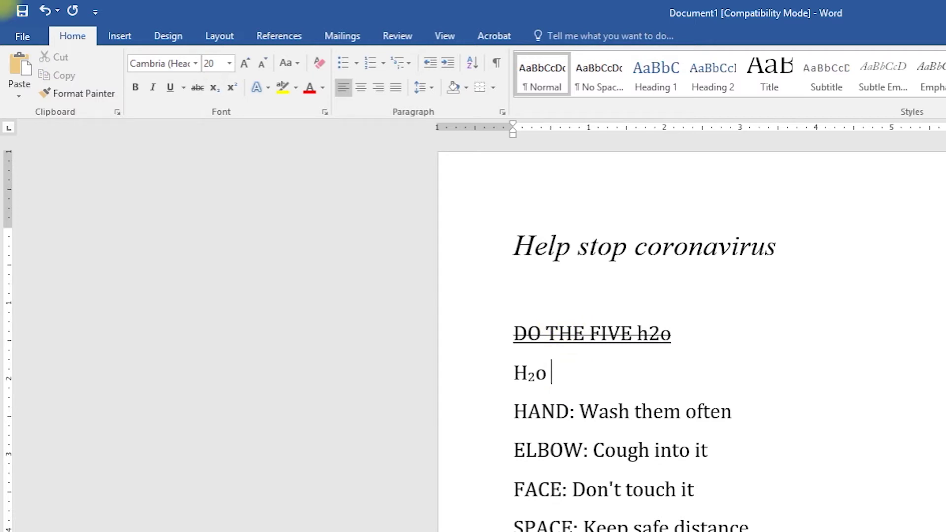
pyautogui.write('a2b2')
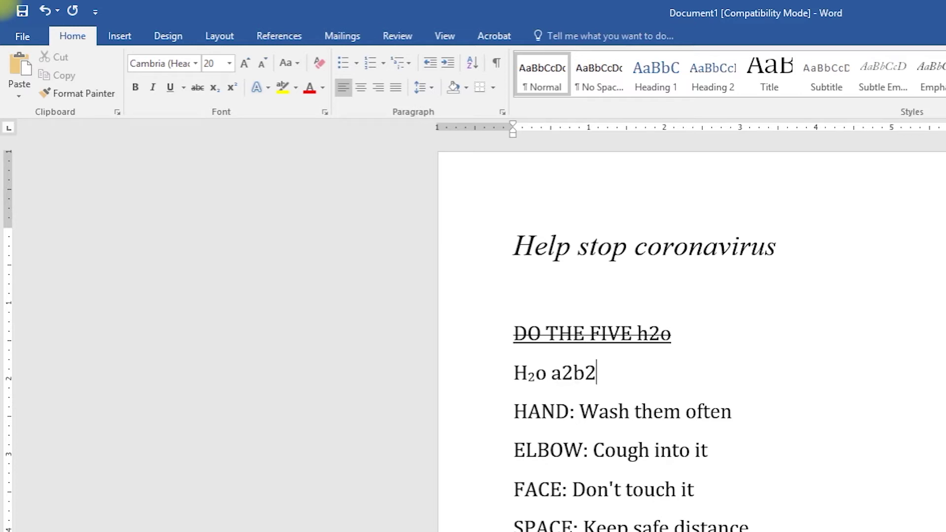
pyautogui.moveTo(560, 373); pyautogui.dragTo(573, 373)
pyautogui.click(233, 88)
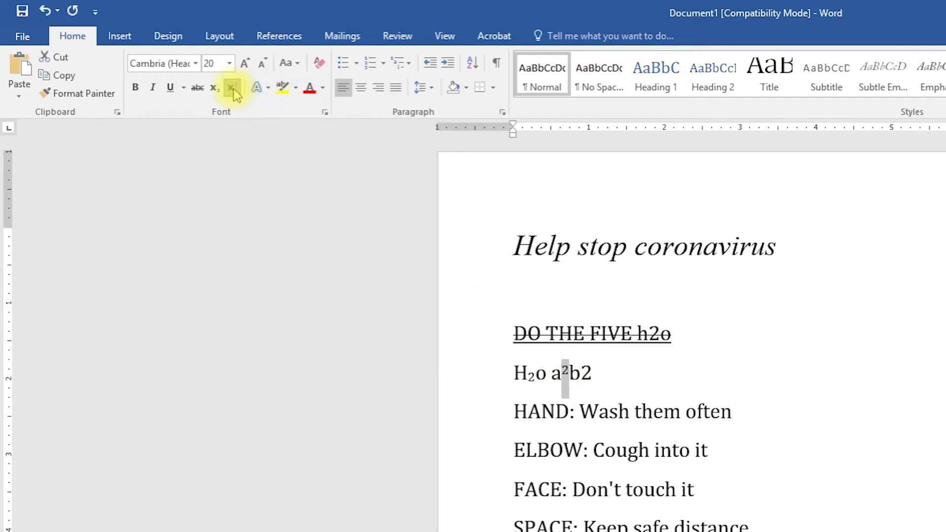
pyautogui.click(592, 373)
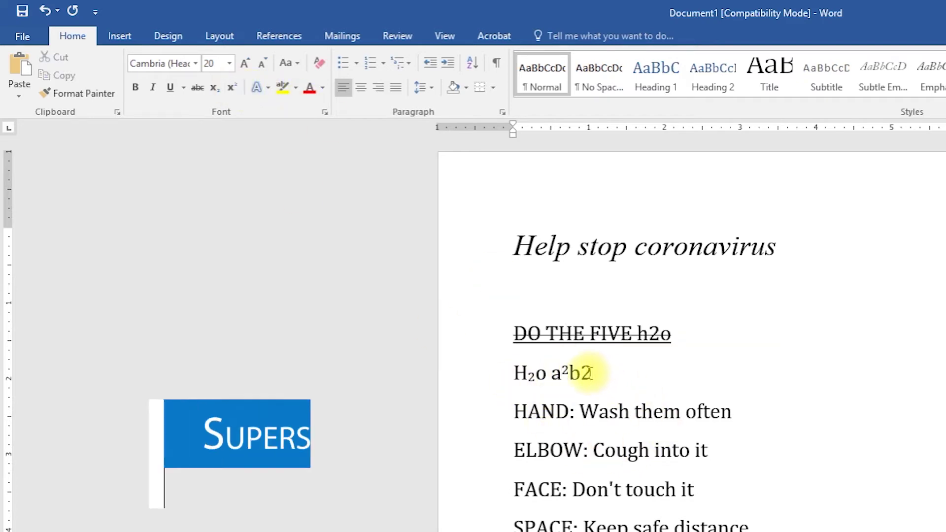
pyautogui.moveTo(592, 373); pyautogui.dragTo(582, 373)
pyautogui.click(231, 87)
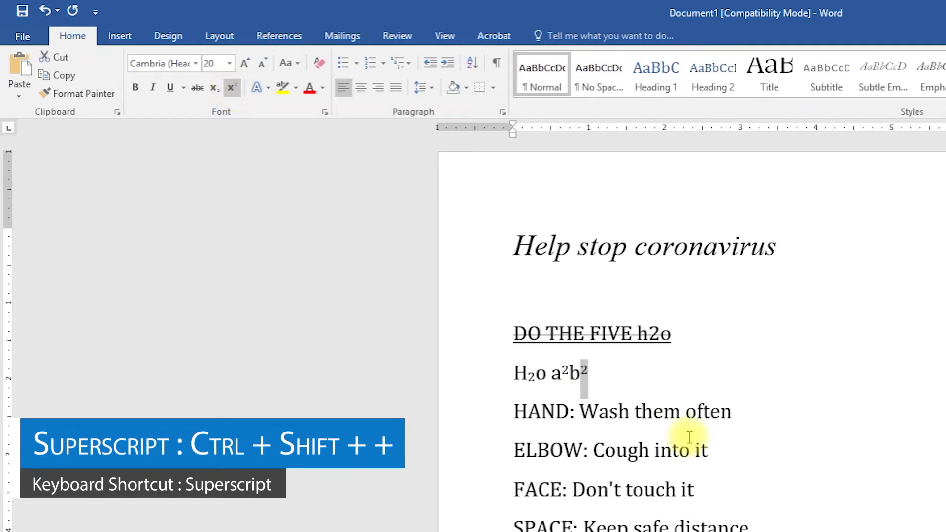
pyautogui.click(623, 373)
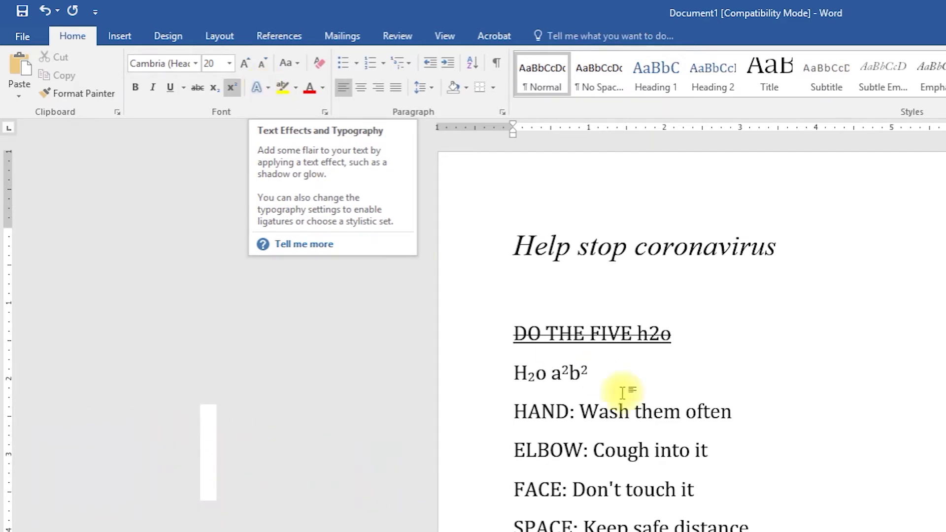
# Apply the white-filled, red-outlined text effect with shadow to the whole first line "Help stop coronavirus"
pyautogui.click(649, 329)
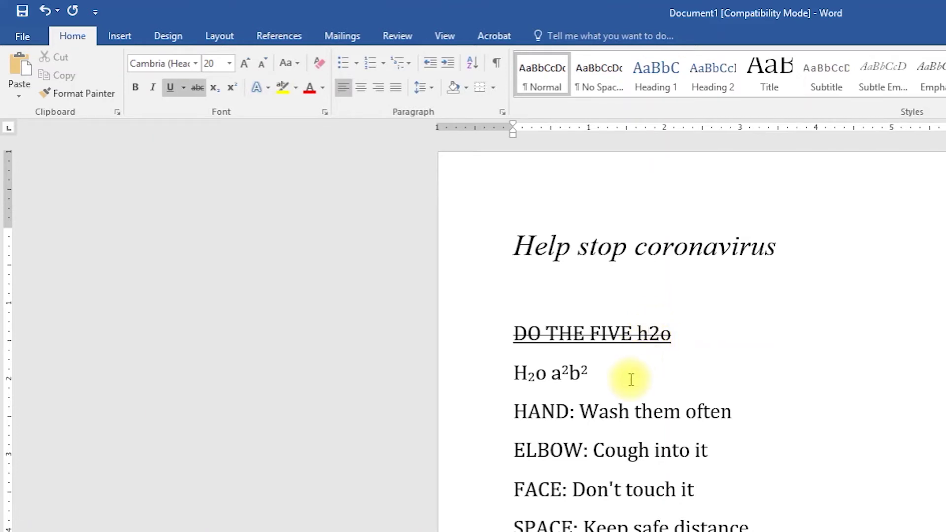
pyautogui.click(669, 246)
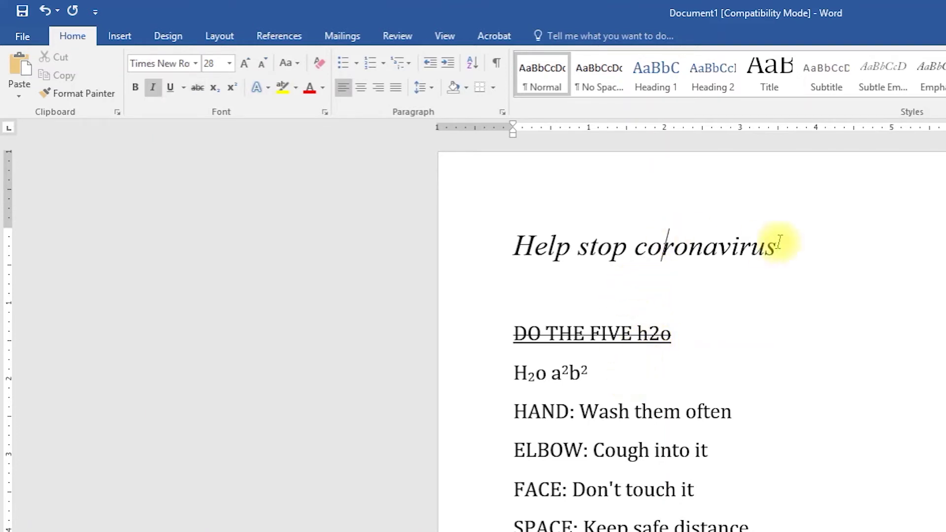
pyautogui.moveTo(789, 246); pyautogui.dragTo(534, 247)
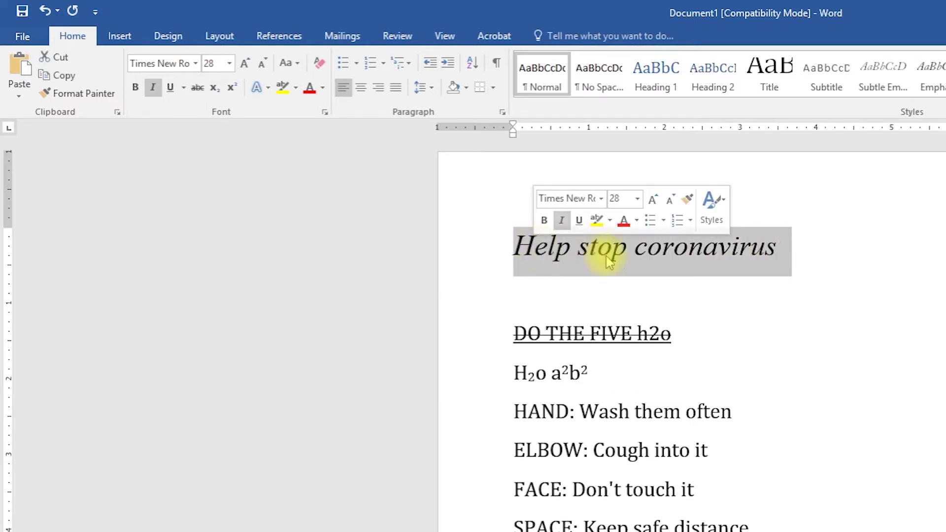
pyautogui.click(268, 91)
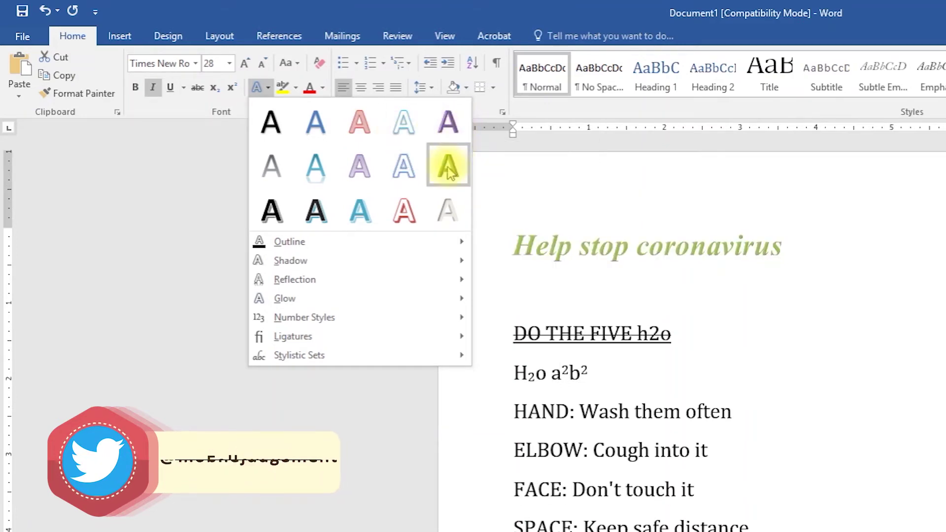
pyautogui.click(415, 206)
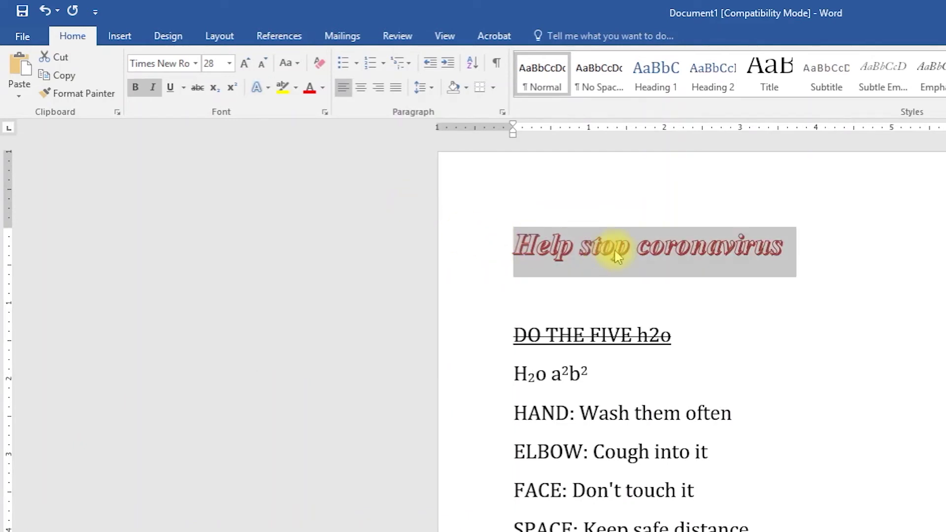
# Examine the Outline, Shadow, Reflection and Glow options among the text effects for the first line
pyautogui.click(269, 88)
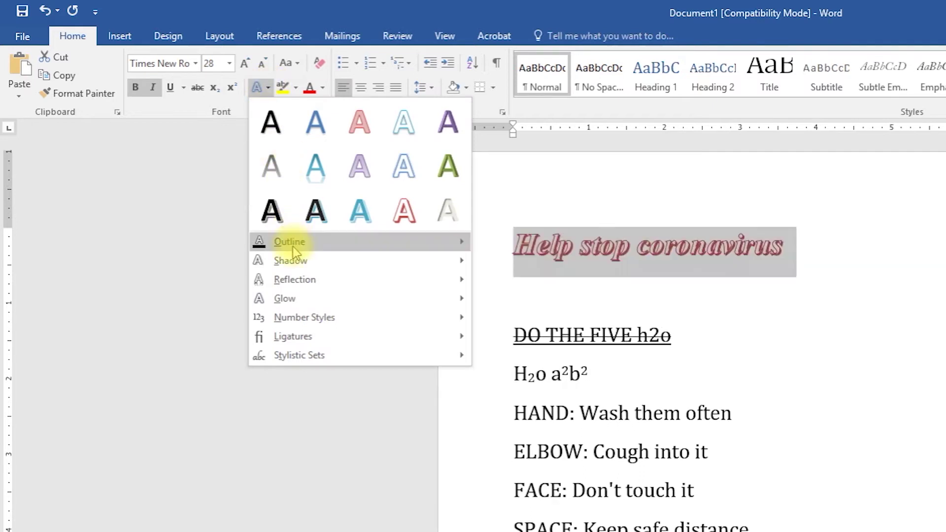
pyautogui.moveTo(293, 247)
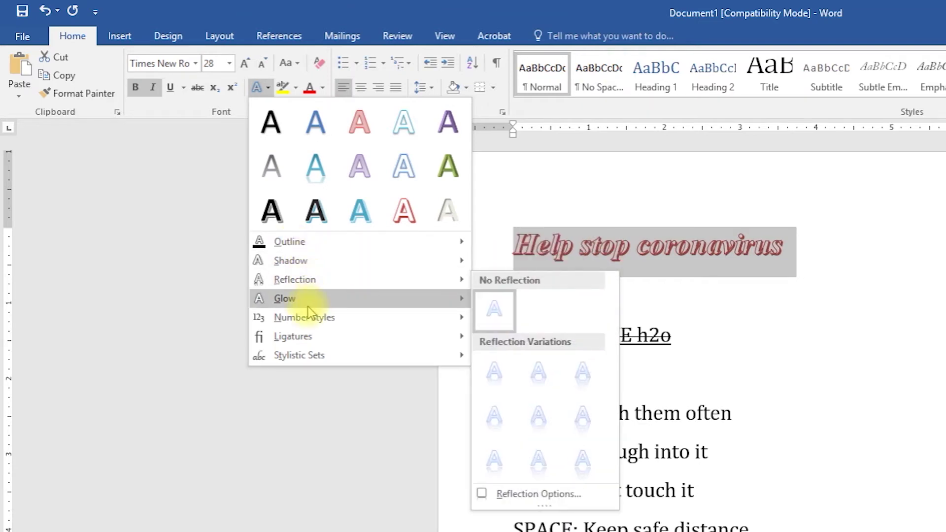
pyautogui.moveTo(333, 319)
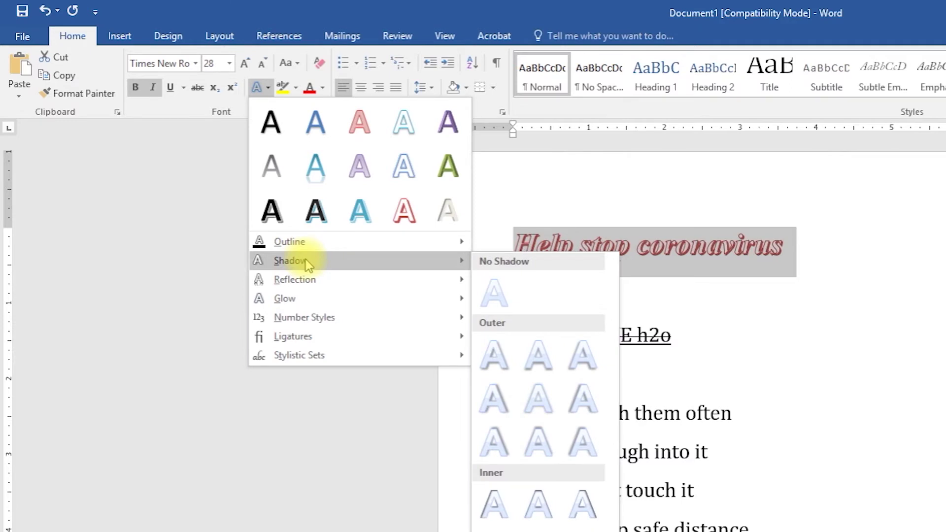
pyautogui.click(635, 245)
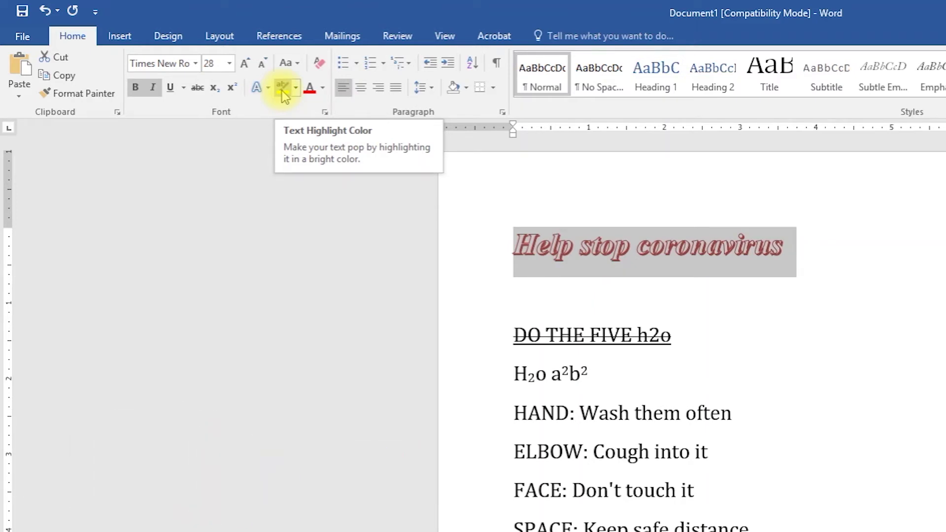
# Highlight the line "HAND: Wash them often" in yellow
pyautogui.click(595, 373)
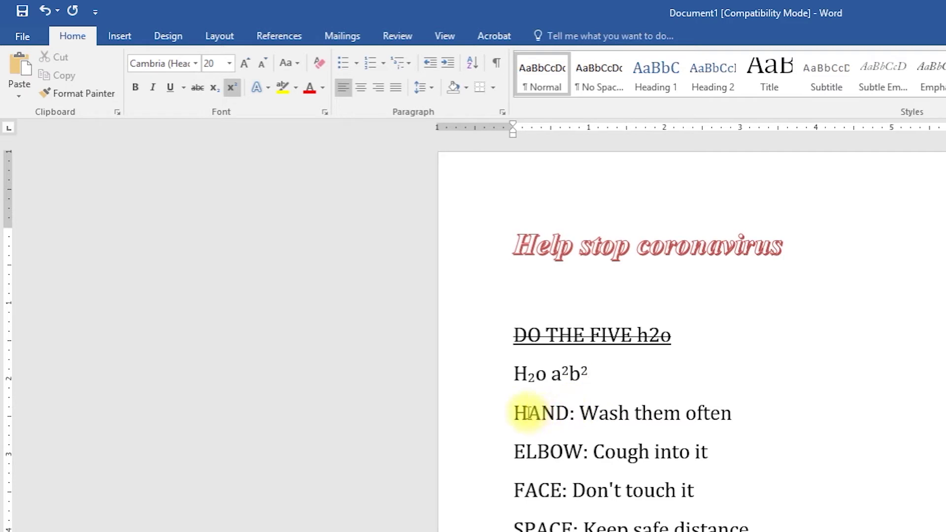
pyautogui.moveTo(734, 412); pyautogui.dragTo(532, 417)
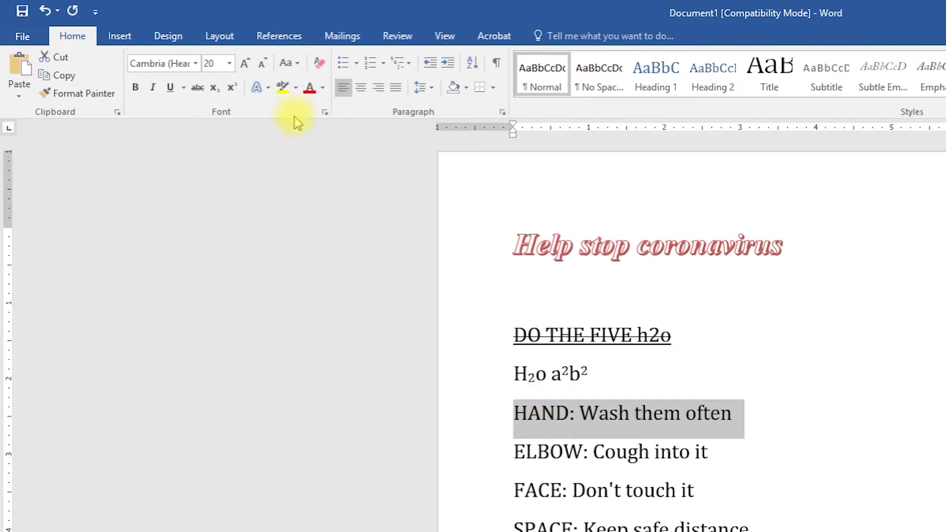
pyautogui.click(281, 87)
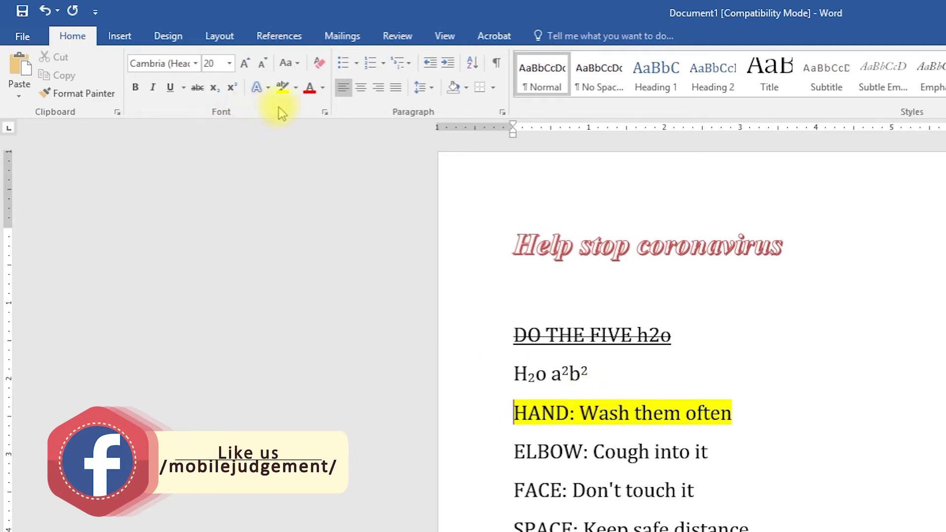
# Change the highlight of the line "HAND: Wash them often" to red
pyautogui.click(296, 90)
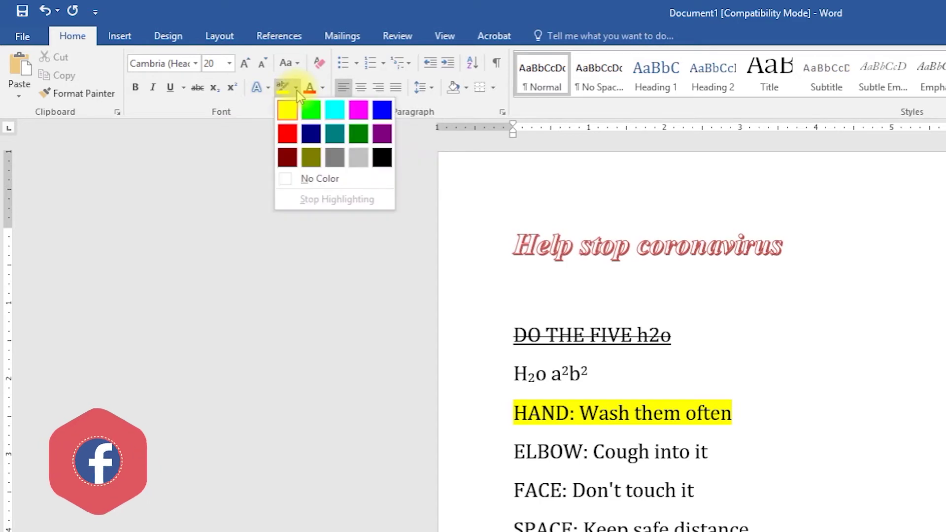
pyautogui.click(285, 140)
pyautogui.click(710, 413)
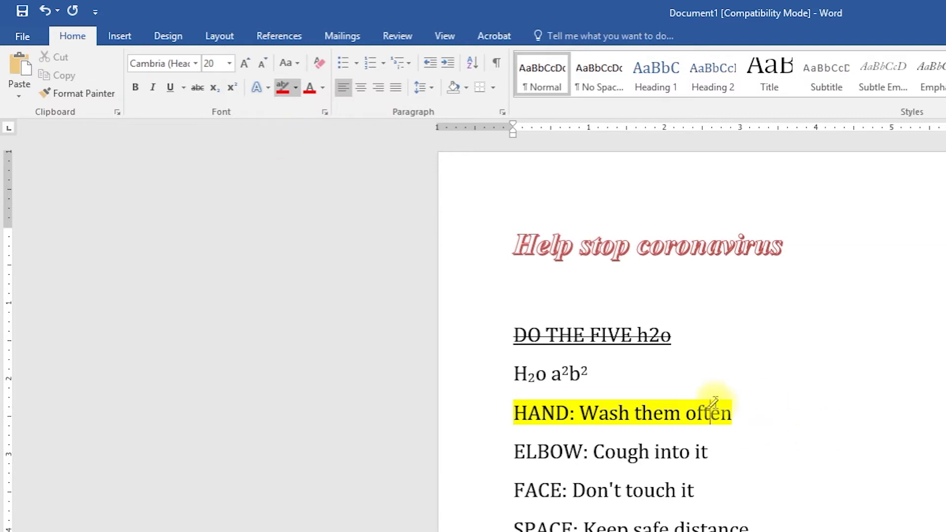
pyautogui.moveTo(738, 412)
pyautogui.mouseDown()
pyautogui.moveTo(539, 411)
pyautogui.moveTo(562, 410)
pyautogui.mouseUp()
# Change the highlight of the line "HAND: Wash them often" to dark blue
pyautogui.click(295, 87)
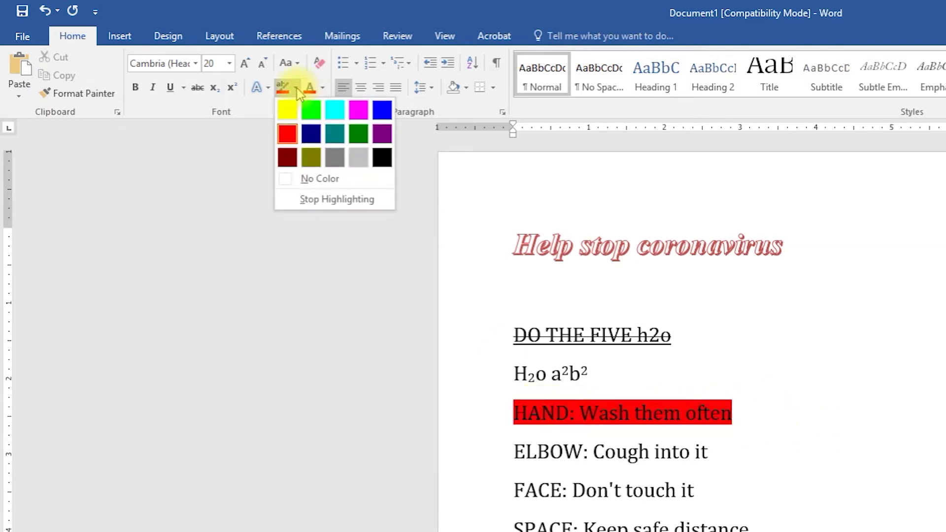
pyautogui.click(311, 133)
pyautogui.moveTo(742, 412); pyautogui.dragTo(538, 411)
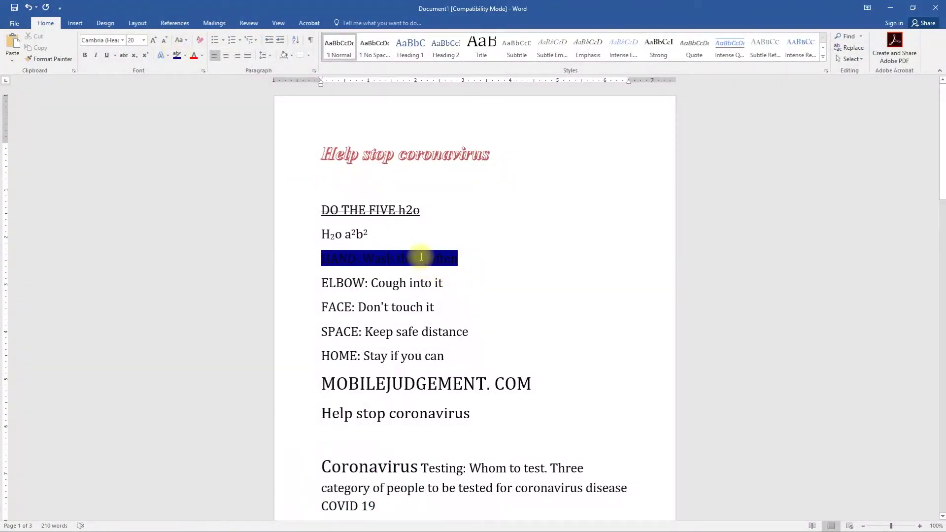
# Look through the standard and custom font colours for the line "MOBILEJUDGEMENT. COM" and colour it red
pyautogui.scroll(-2, 370, 274)
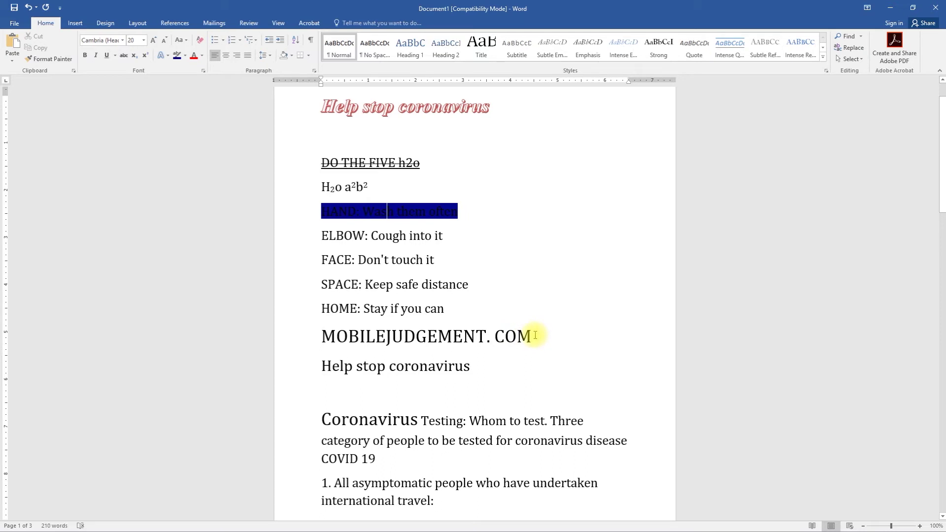
pyautogui.moveTo(535, 335); pyautogui.dragTo(365, 340)
pyautogui.click(202, 56)
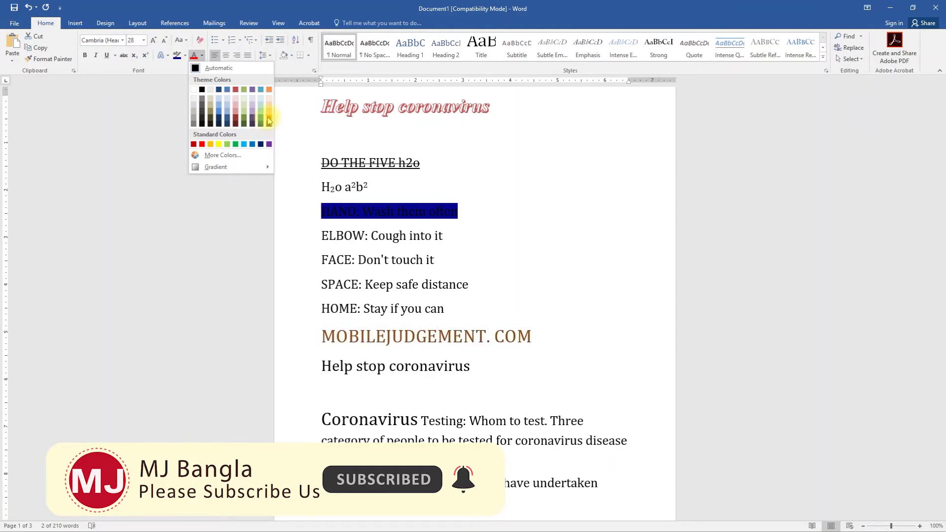
pyautogui.click(224, 156)
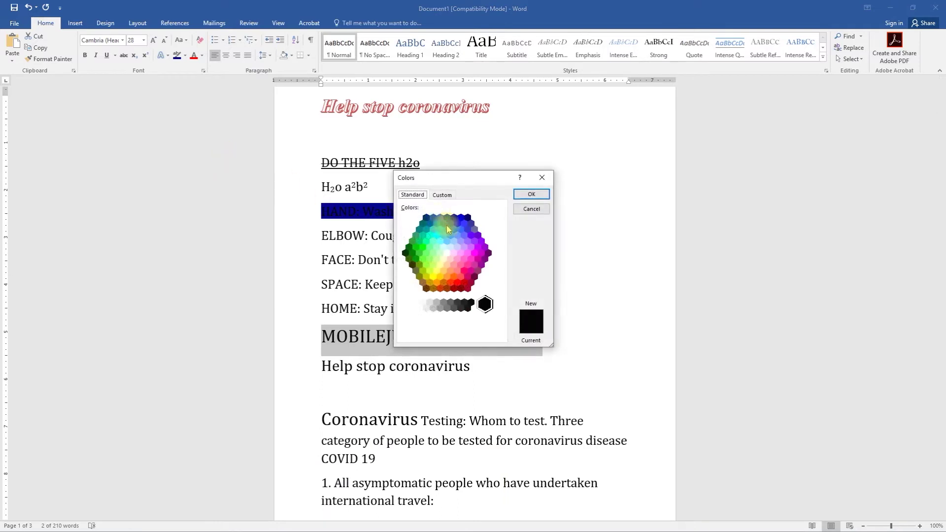
pyautogui.click(442, 195)
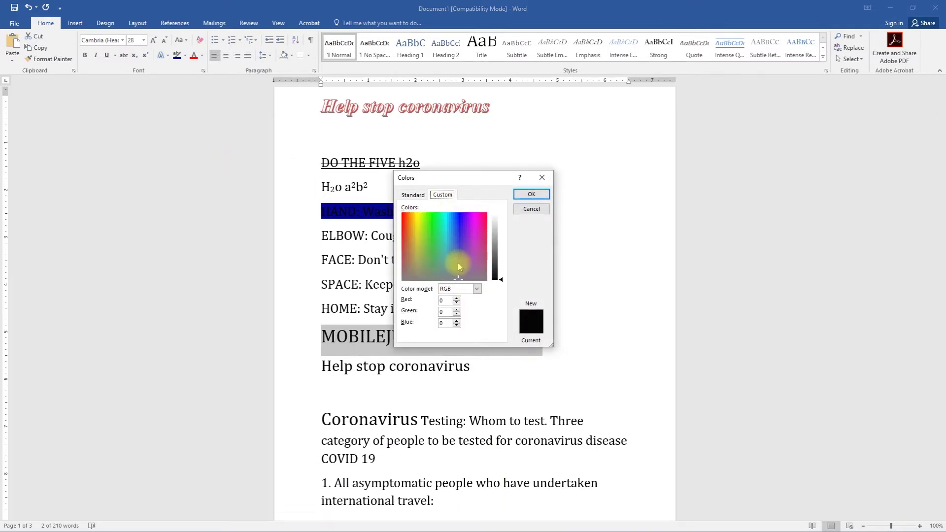
pyautogui.click(531, 209)
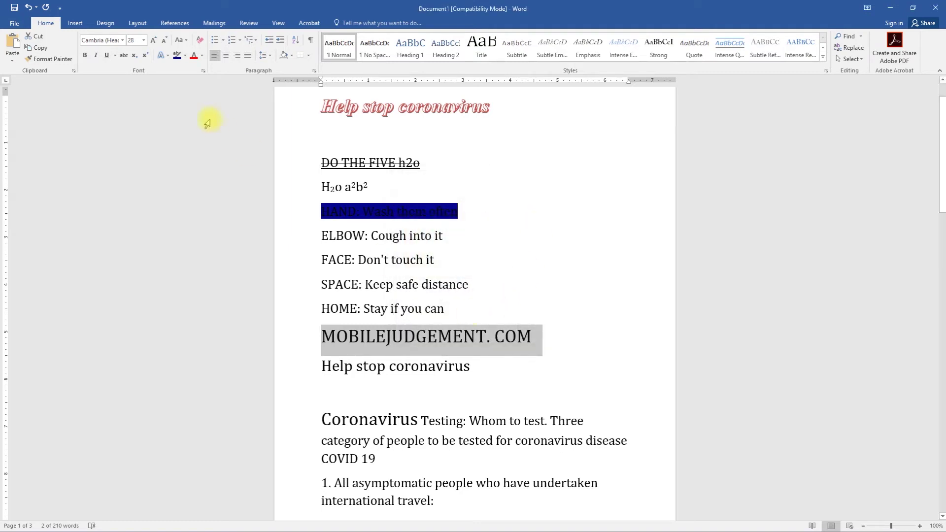
pyautogui.click(192, 55)
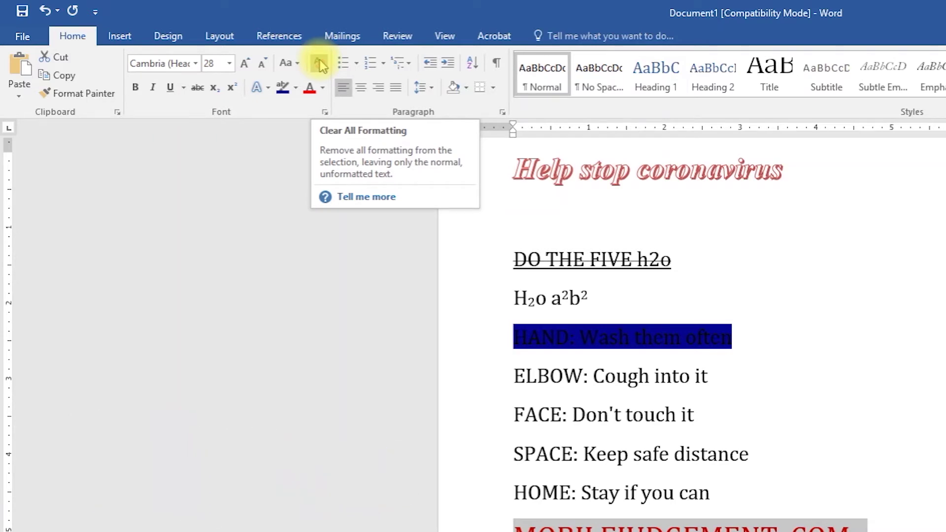
# Clear all formatting from the first line, "Help stop coronavirus"
pyautogui.scroll(2, 655, 444)
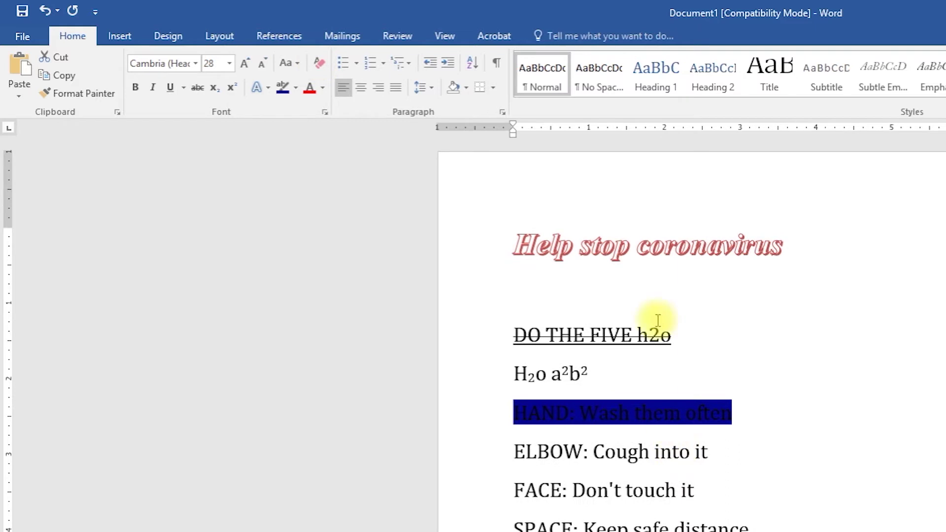
pyautogui.click(599, 244)
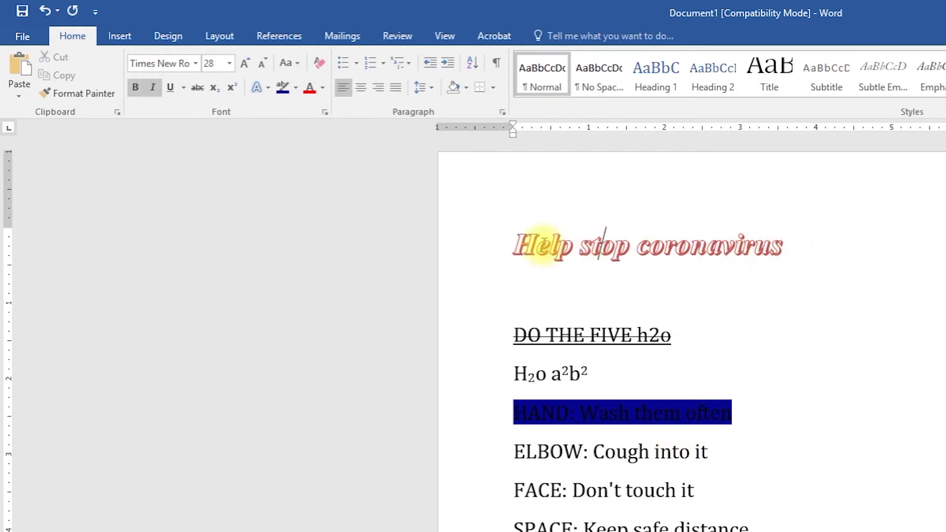
pyautogui.moveTo(802, 238); pyautogui.dragTo(483, 260)
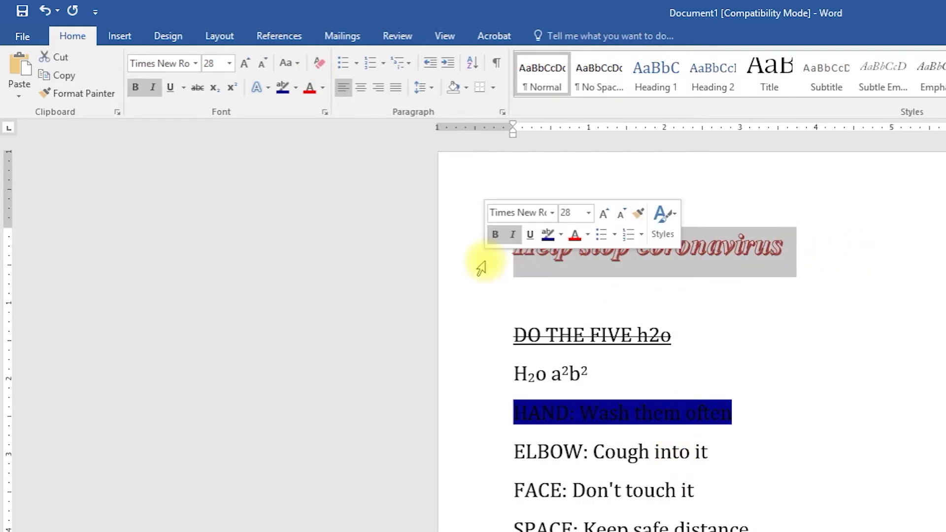
pyautogui.click(316, 64)
pyautogui.click(625, 236)
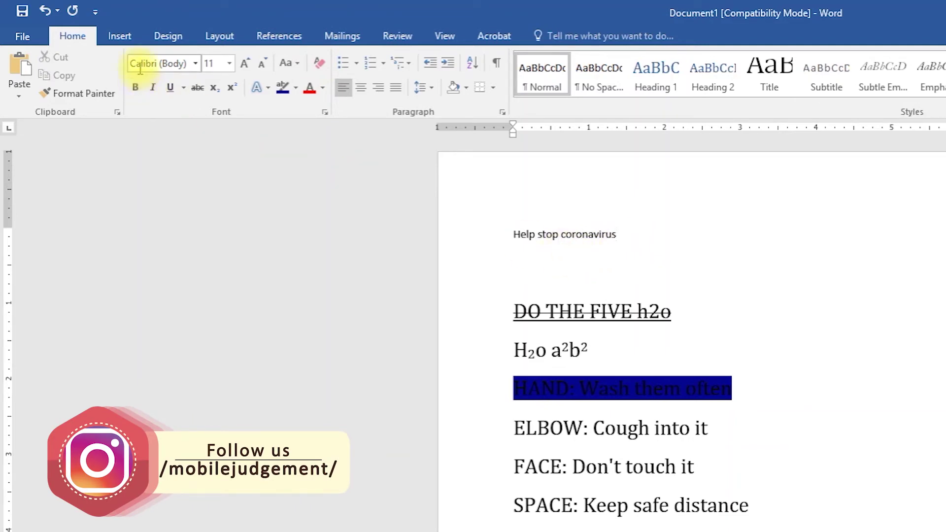
pyautogui.click(552, 234)
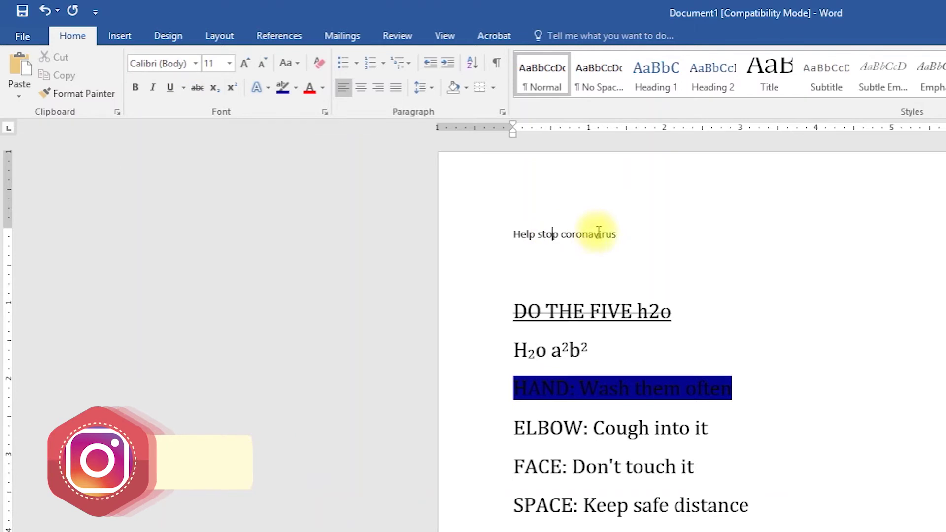
pyautogui.click(627, 233)
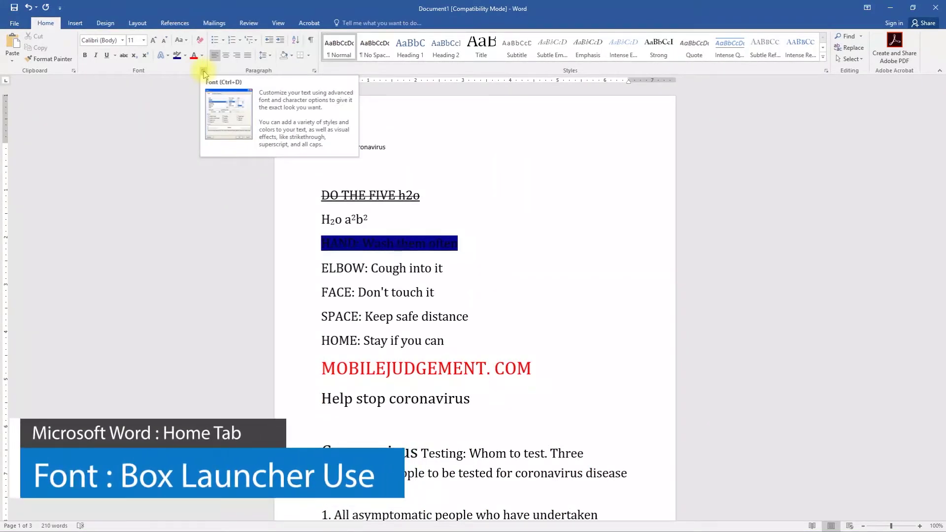
# Preview fonts such as Adobe Arabic and Adobe Caslon Pro Bold in the Font dialog, and leave without applying a change
pyautogui.click(204, 72)
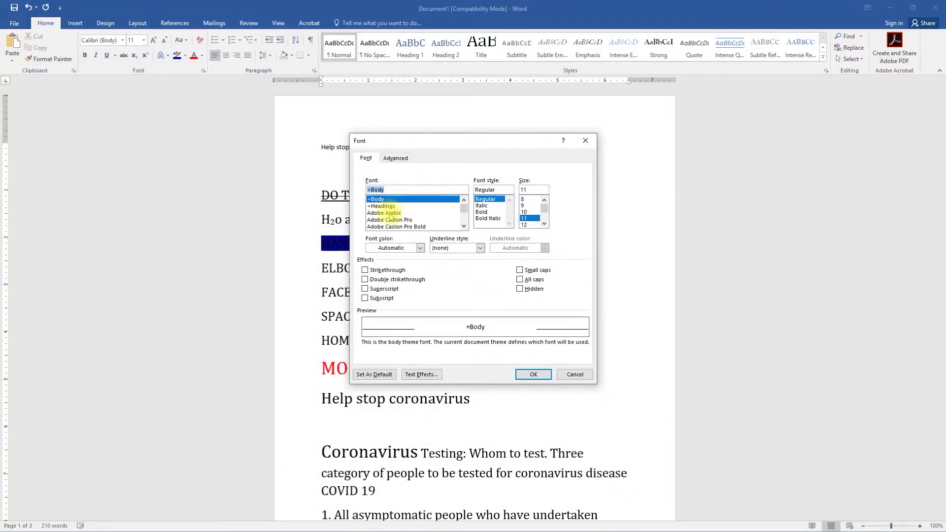
pyautogui.click(392, 213)
pyautogui.click(399, 220)
pyautogui.click(413, 227)
pyautogui.scroll(-1, 409, 220)
pyautogui.click(407, 213)
pyautogui.click(405, 206)
pyautogui.click(406, 199)
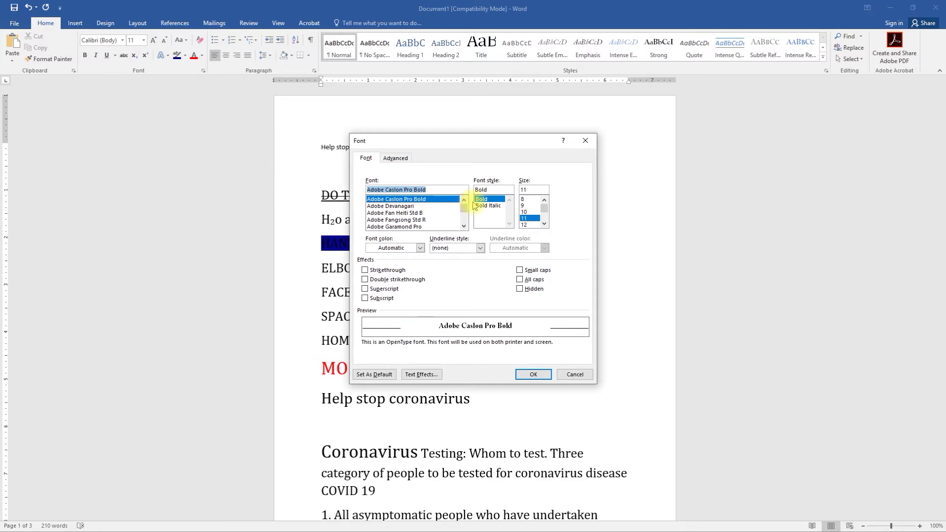
pyautogui.click(464, 200)
pyautogui.click(464, 199)
pyautogui.click(391, 205)
pyautogui.click(385, 199)
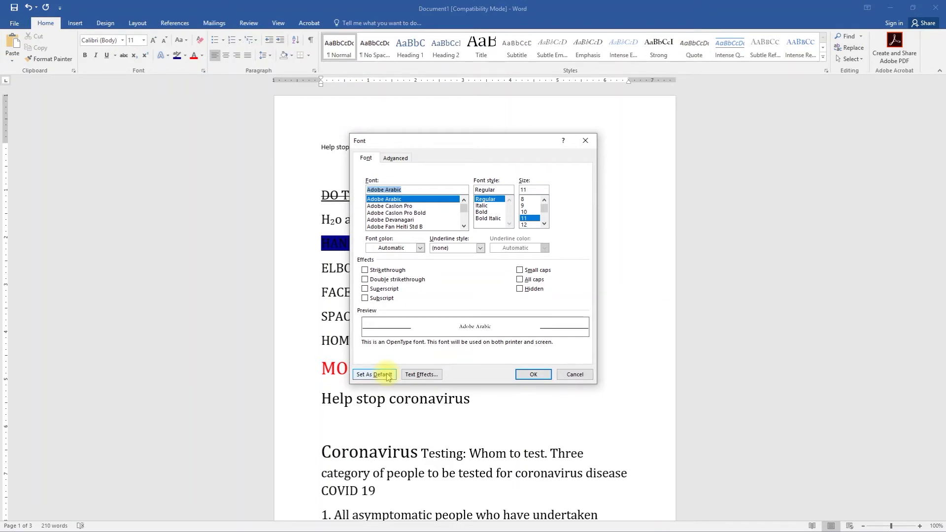
pyautogui.click(574, 375)
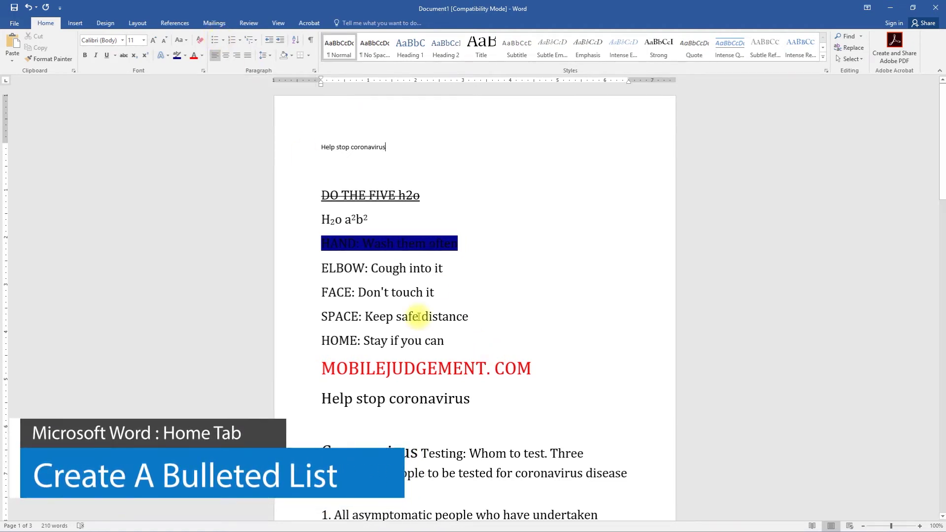
# Turn the four lines from "ELBOW: Cough into it" to "HOME: Stay if you can" into a bulleted list with the multicoloured bullet
pyautogui.click(324, 268)
pyautogui.click(336, 268)
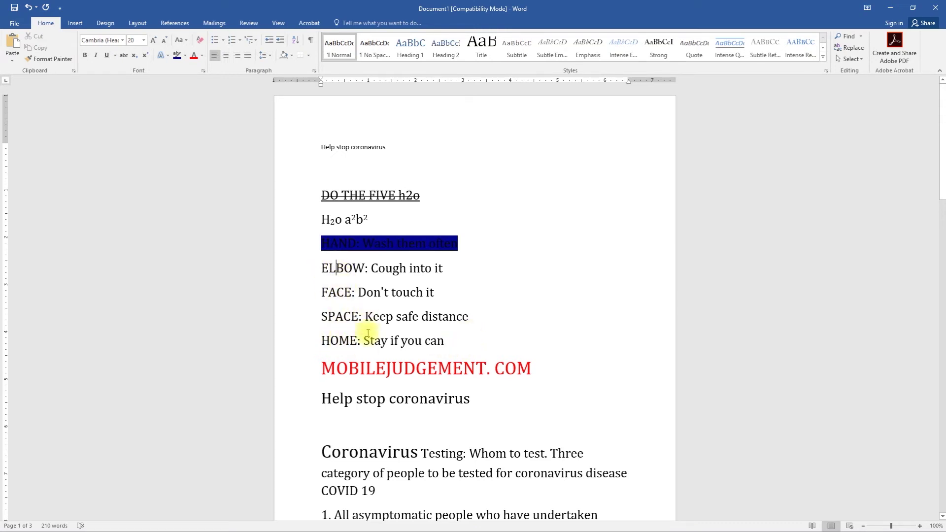
pyautogui.moveTo(449, 340); pyautogui.dragTo(324, 270)
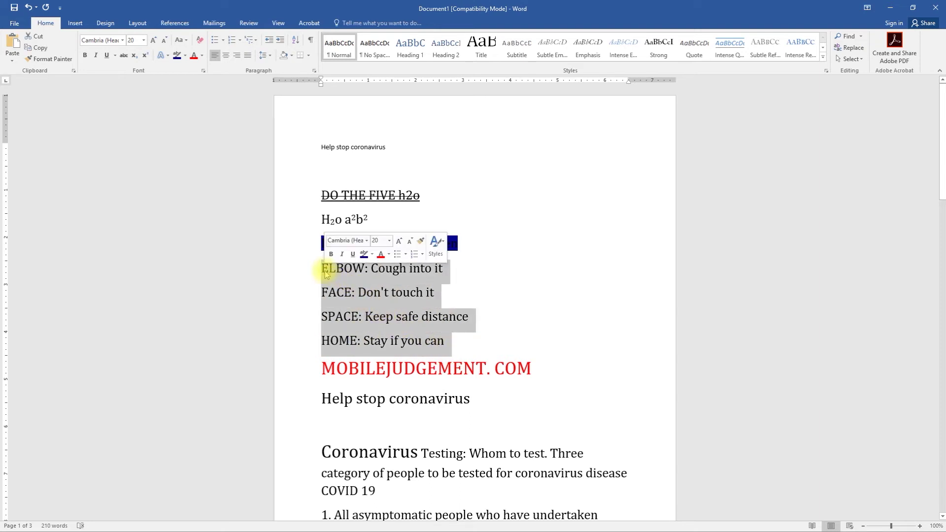
pyautogui.click(216, 42)
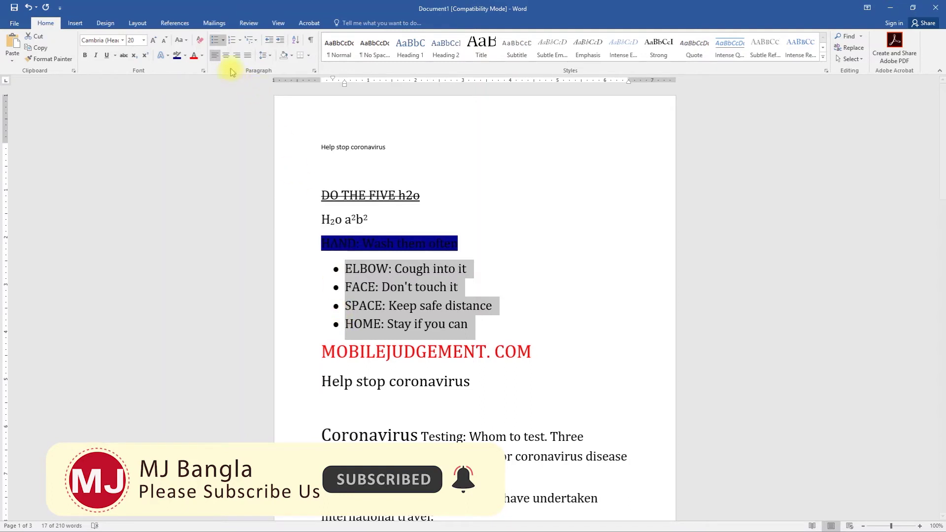
pyautogui.click(224, 44)
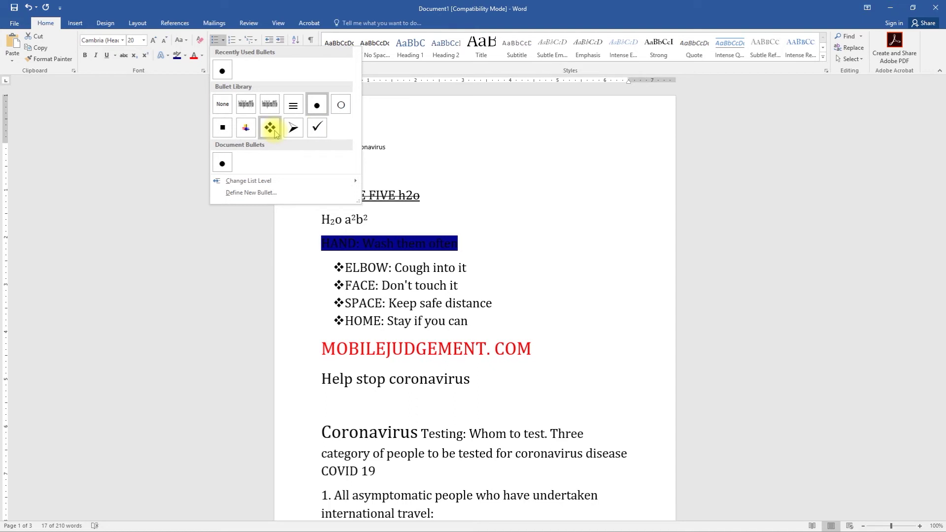
pyautogui.click(249, 129)
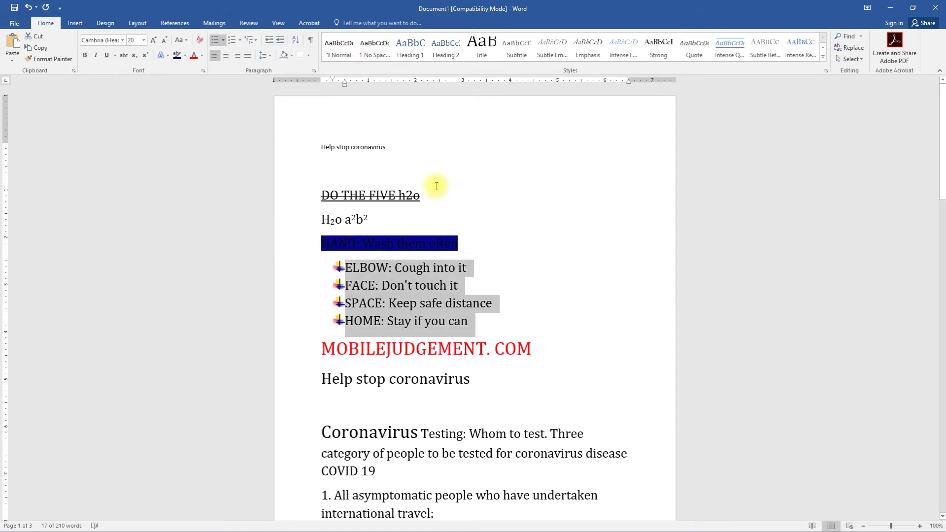
# Convert the four-line list from ELBOW to HOME to 1., 2., 3. numbering and review the other number formats and list levels
pyautogui.click(232, 42)
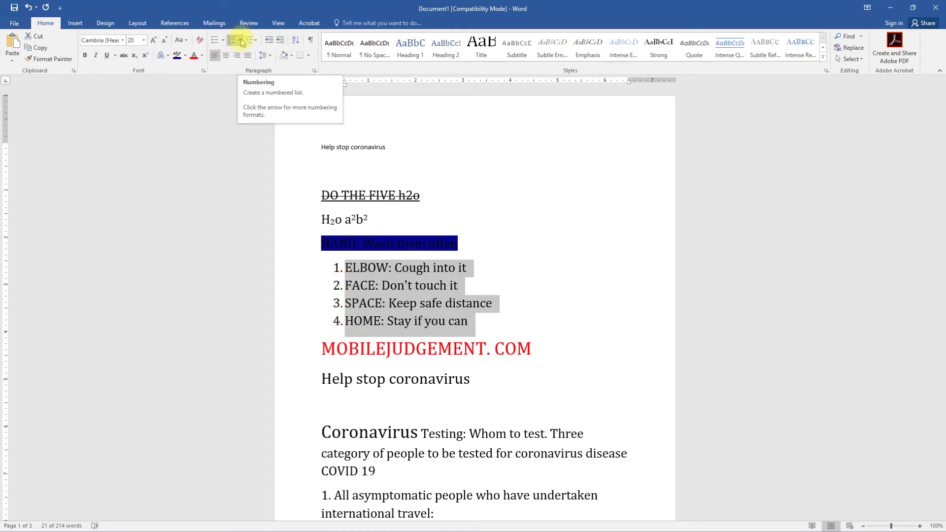
pyautogui.click(241, 41)
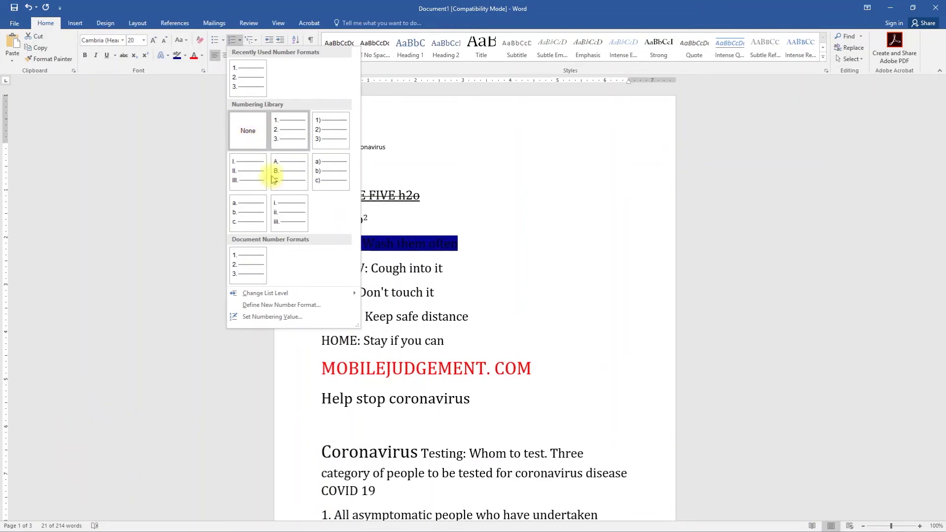
pyautogui.moveTo(267, 297)
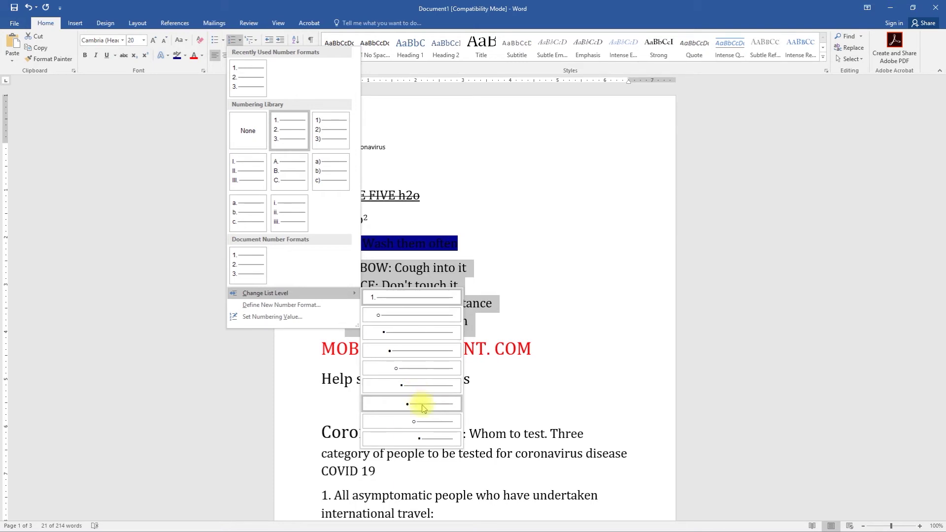
pyautogui.click(433, 264)
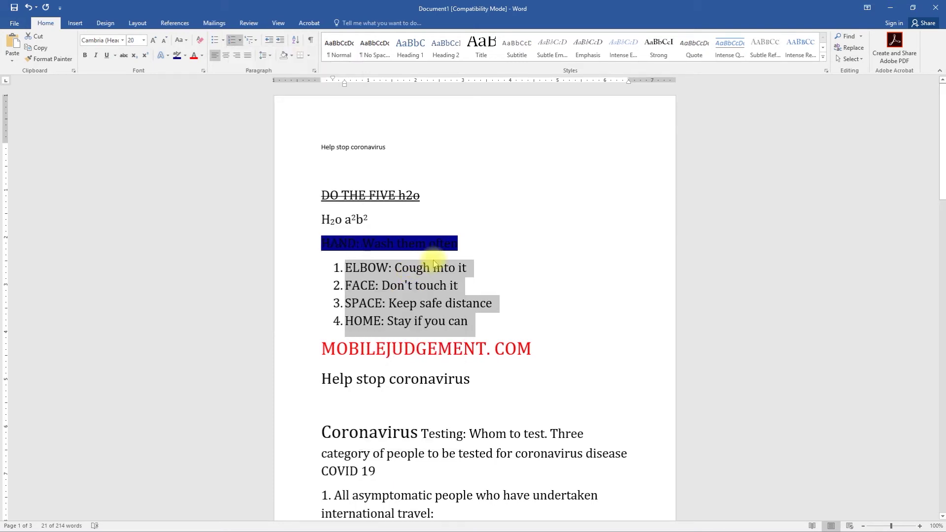
# Examine the multilevel list styles and the list level choices available for the numbered list
pyautogui.click(256, 41)
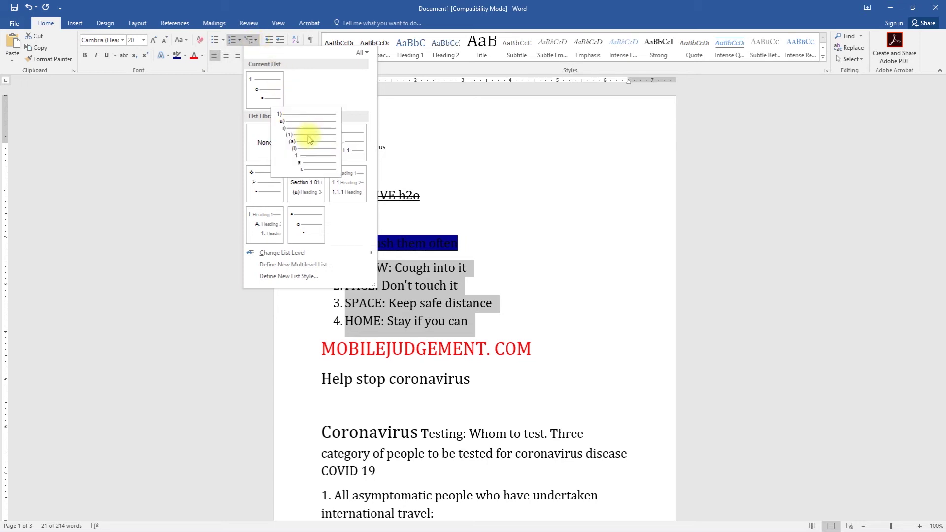
pyautogui.moveTo(355, 147)
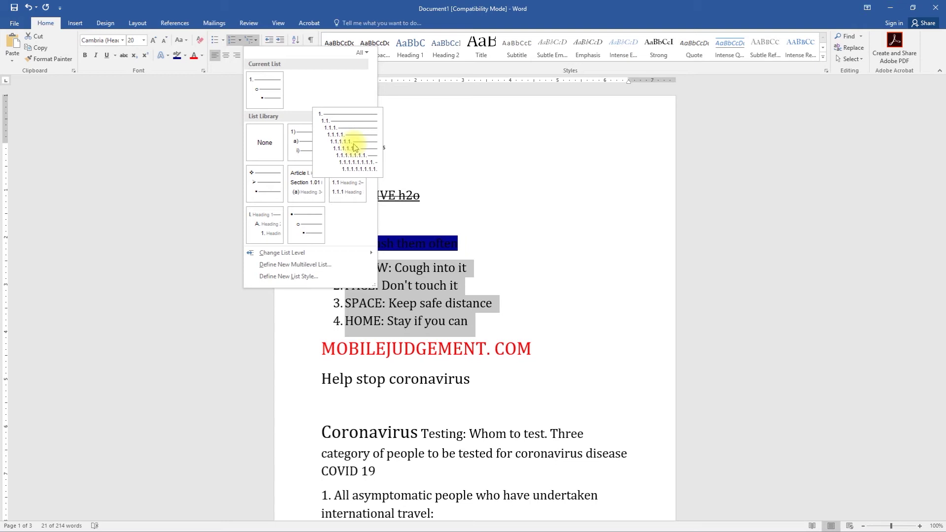
pyautogui.moveTo(350, 188)
pyautogui.moveTo(299, 186)
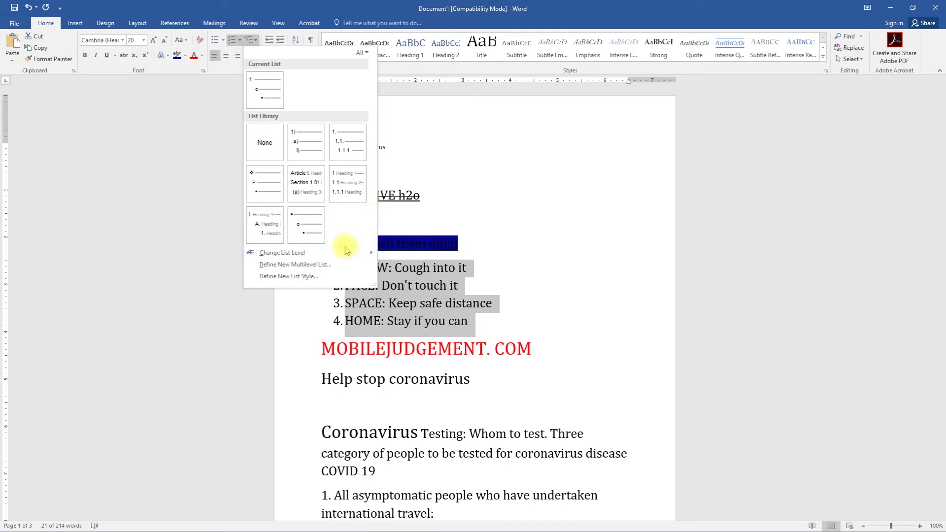
pyautogui.moveTo(324, 257)
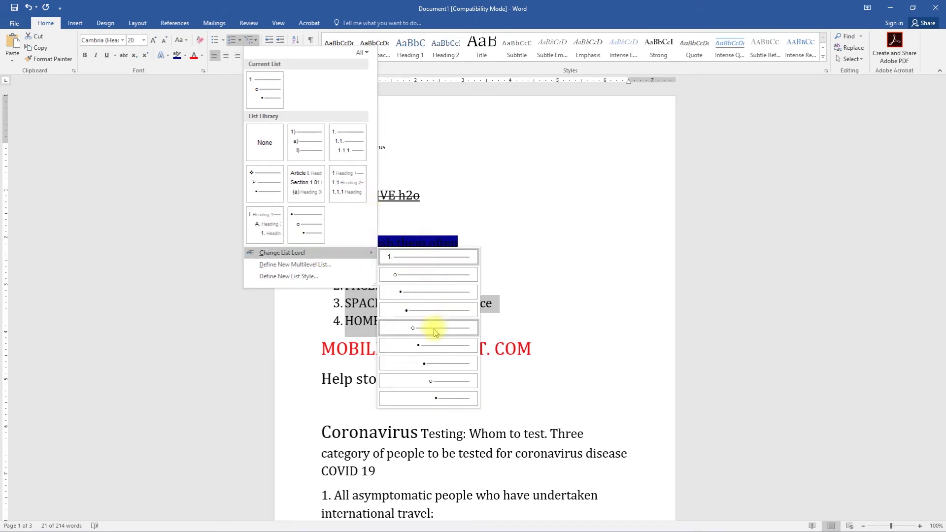
pyautogui.click(396, 207)
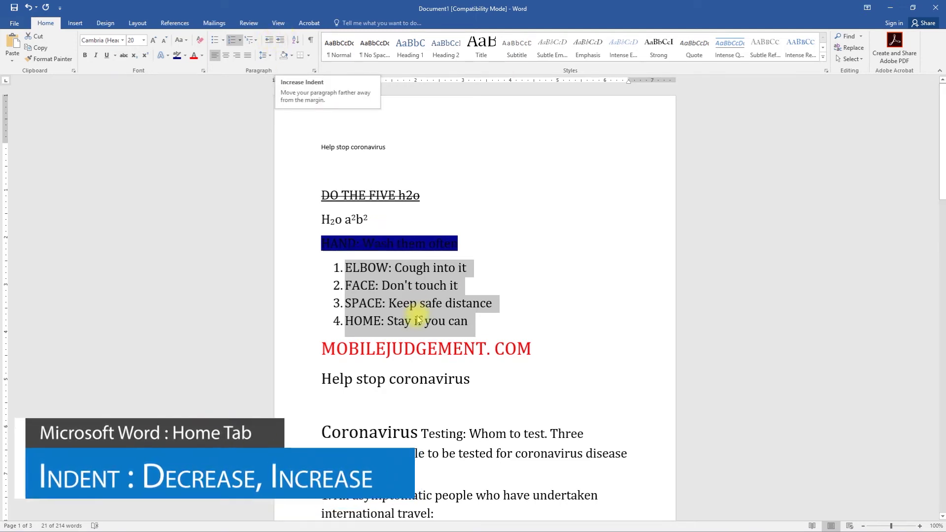
# Decrease the indent of the four numbered lines by one step and increase it back again
pyautogui.click(333, 263)
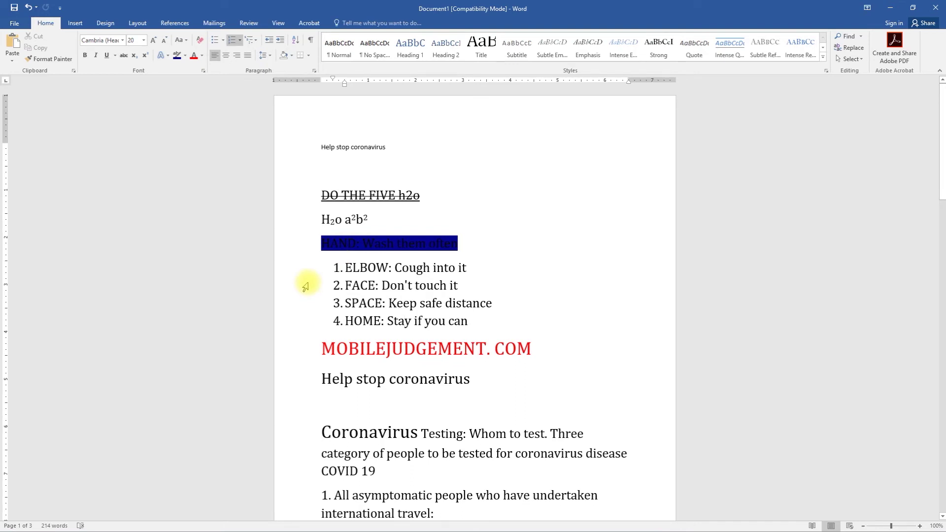
pyautogui.moveTo(478, 324); pyautogui.dragTo(351, 268)
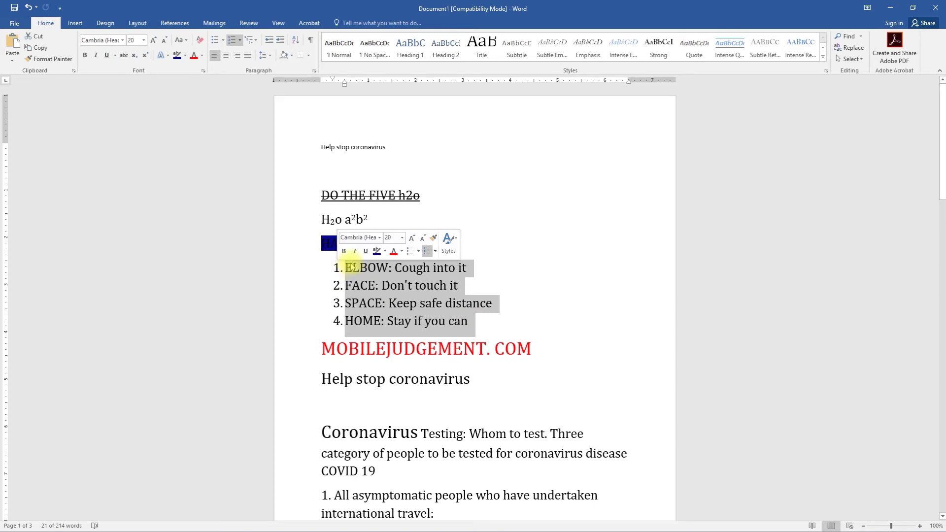
pyautogui.click(270, 45)
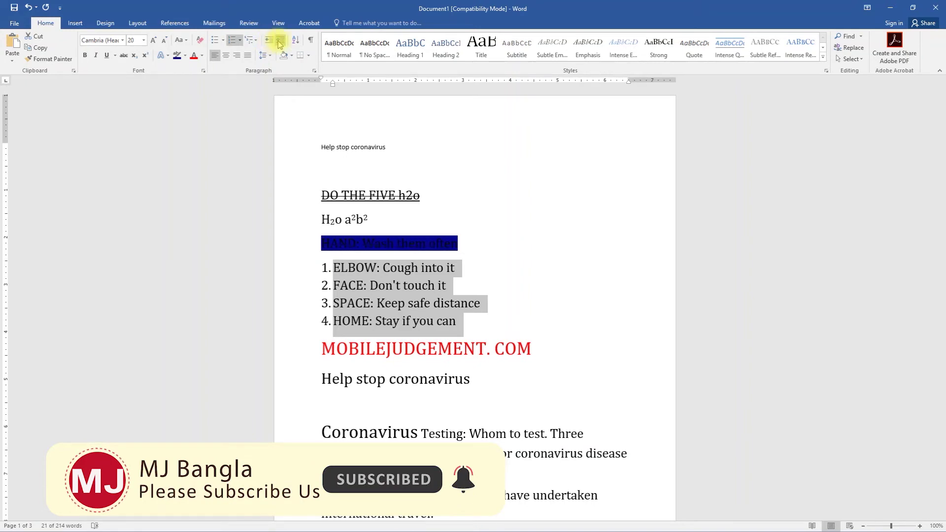
pyautogui.click(282, 43)
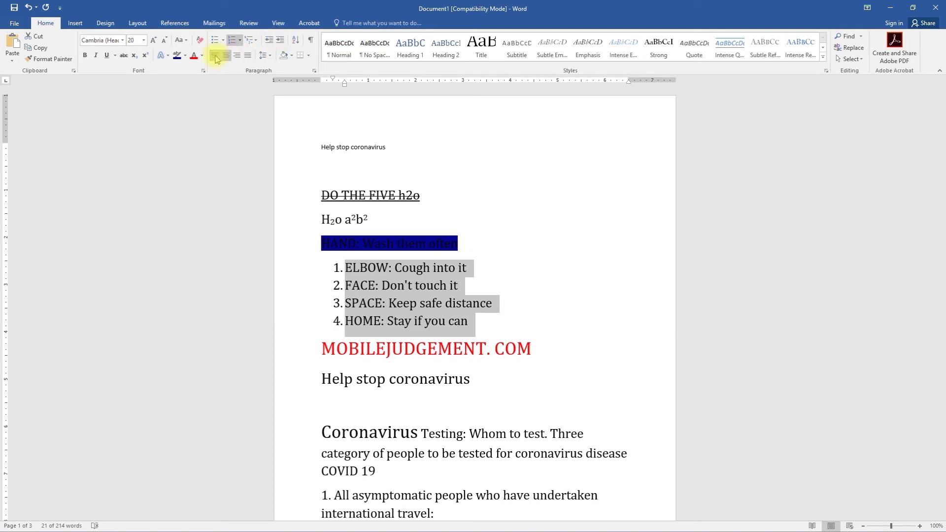
pyautogui.click(391, 268)
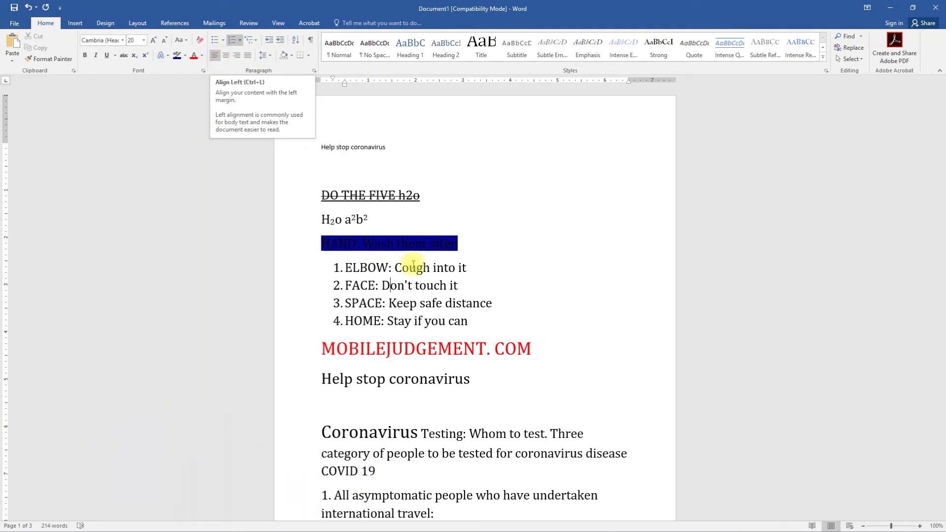
# Justify the text from "Coronavirus Testing" through "a. They should stay in home quarantine", after trying right and centre alignment on it
pyautogui.scroll(-5, 468, 296)
pyautogui.scroll(1, 468, 295)
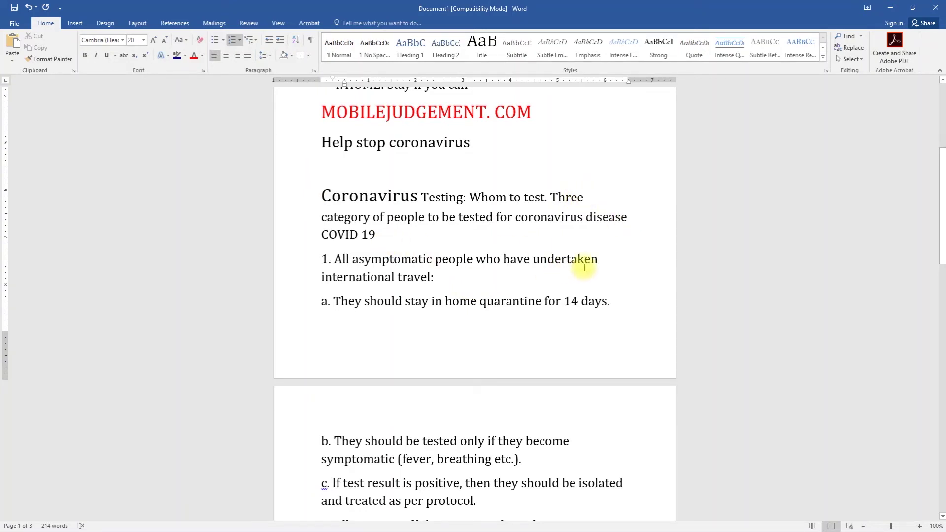
pyautogui.scroll(2, 545, 372)
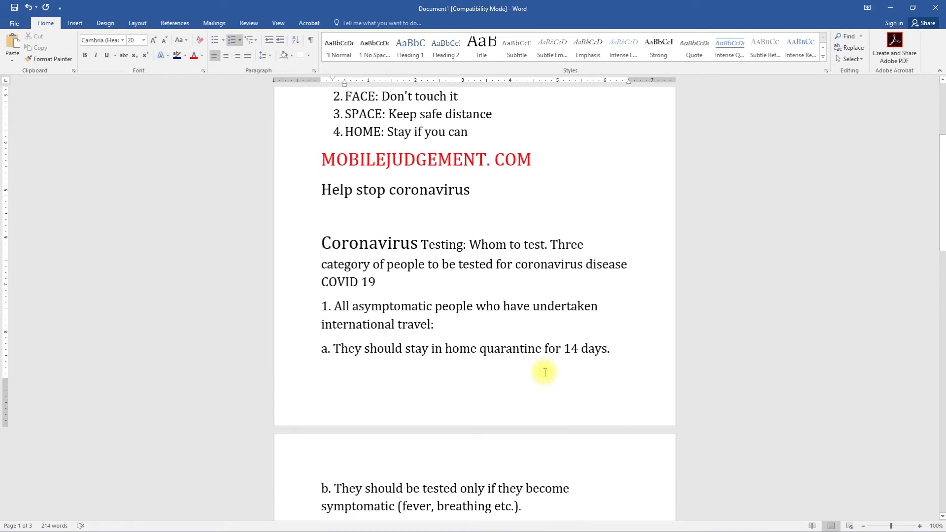
pyautogui.scroll(2, 545, 372)
pyautogui.moveTo(622, 395); pyautogui.dragTo(317, 297)
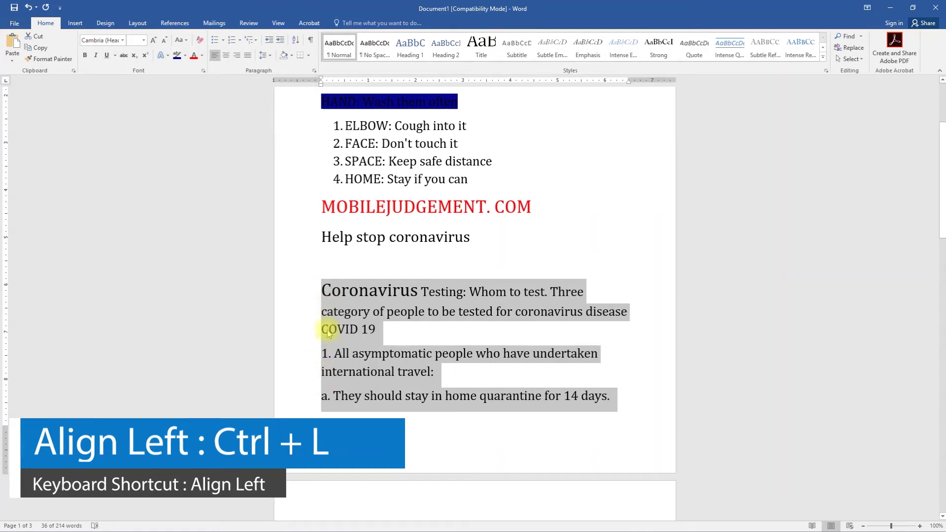
pyautogui.click(237, 56)
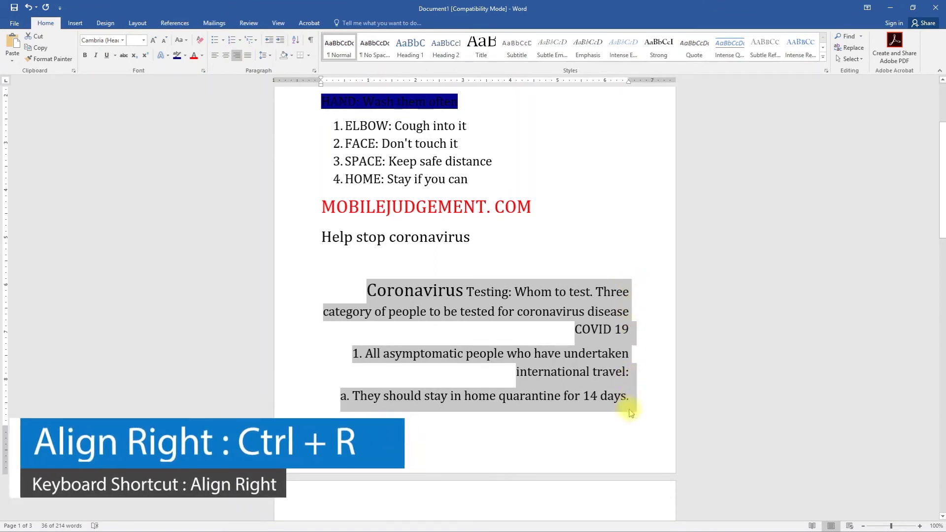
pyautogui.click(225, 55)
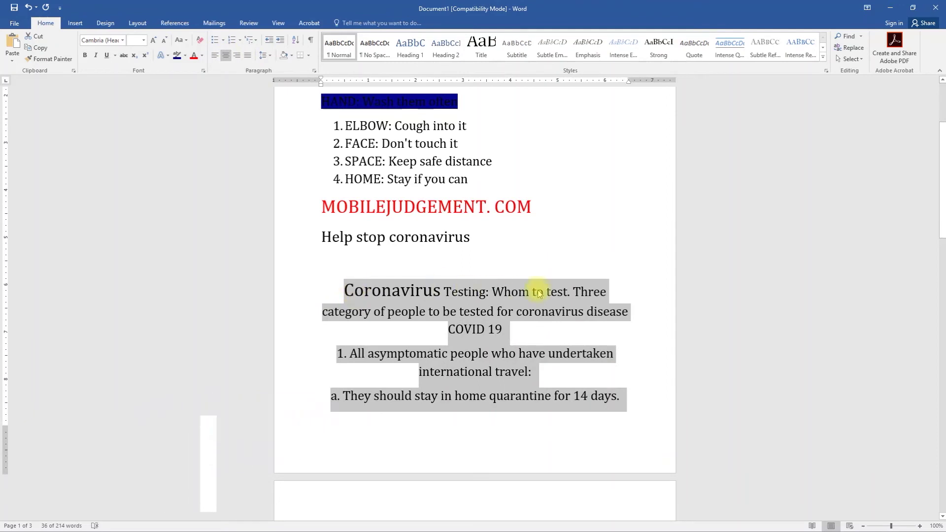
pyautogui.click(247, 56)
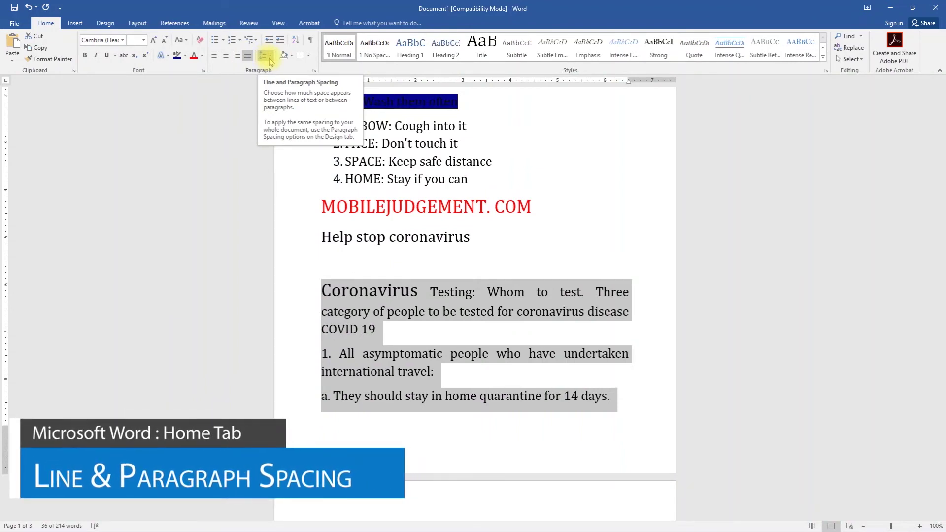
pyautogui.click(400, 311)
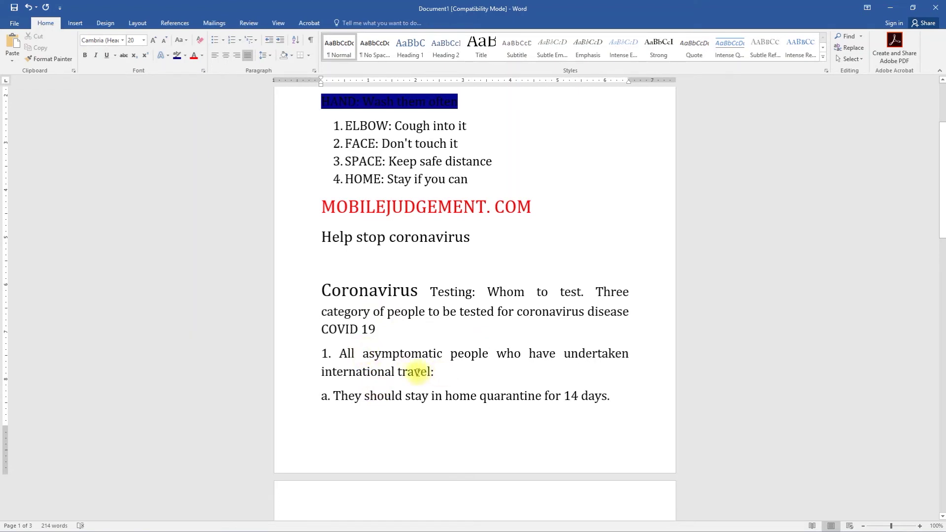
# Set the line spacing of the paragraph "1. All asymptomatic people who have undertaken international travel:" to 2.0 and review the other spacing options
pyautogui.moveTo(442, 372); pyautogui.dragTo(325, 357)
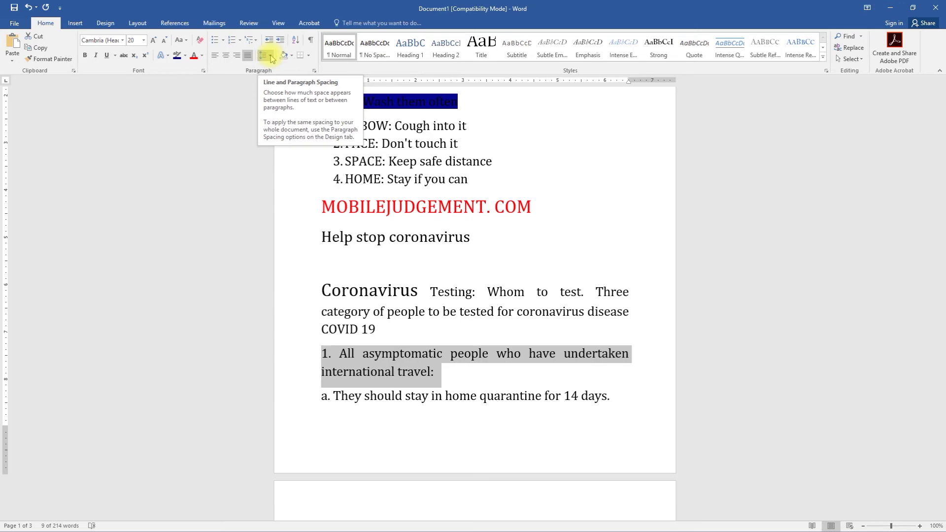
pyautogui.click(273, 58)
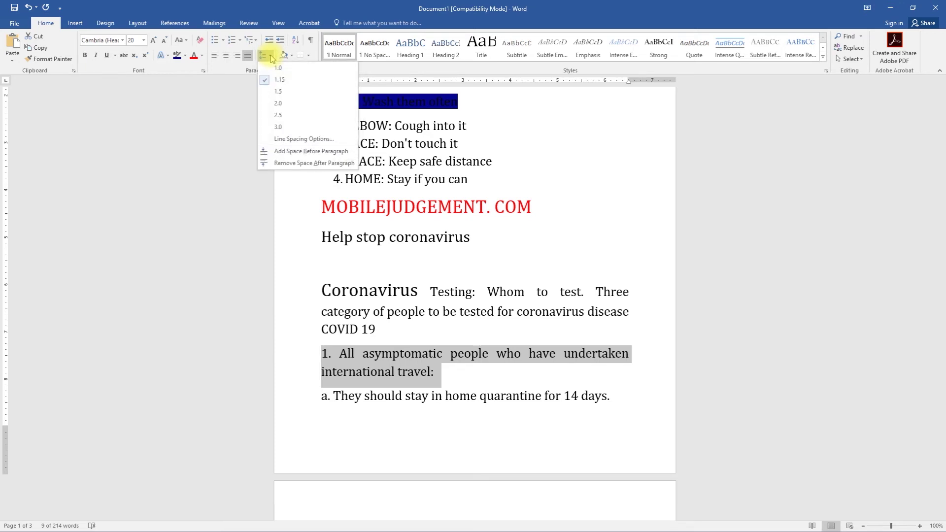
pyautogui.click(285, 104)
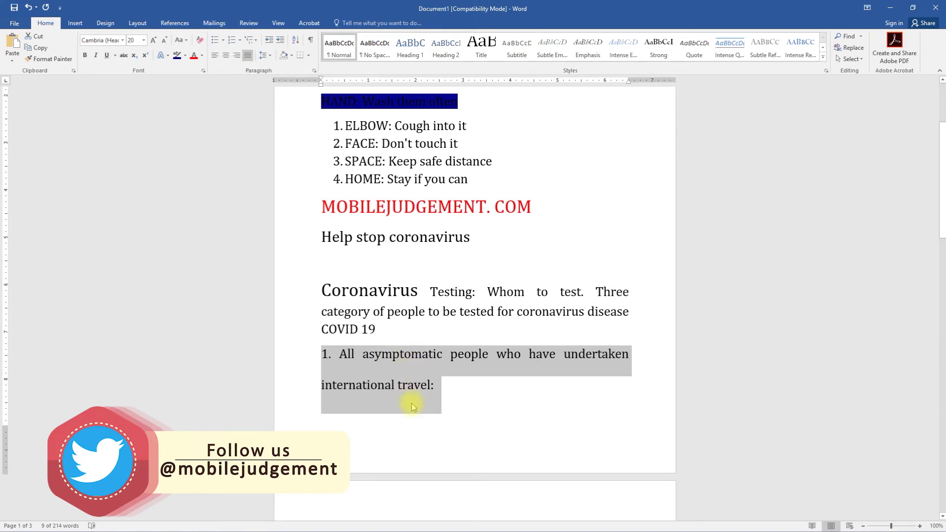
pyautogui.click(270, 56)
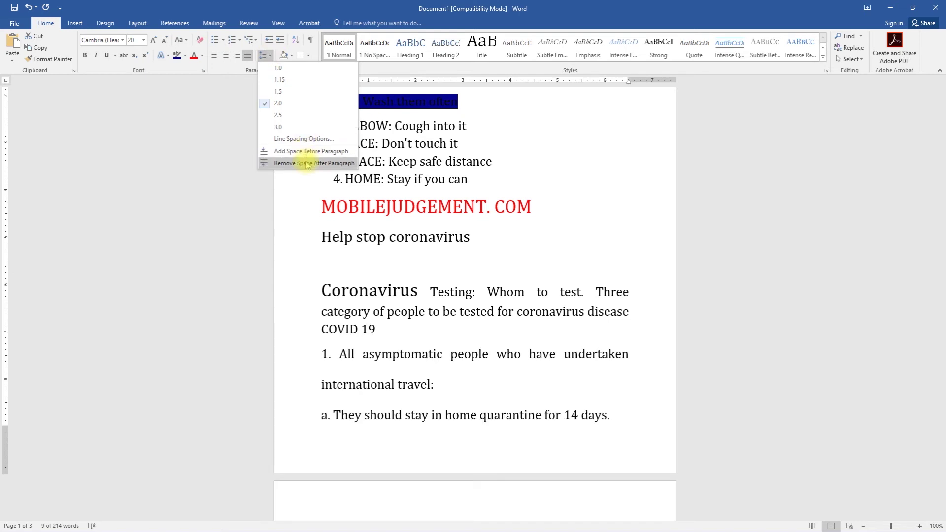
pyautogui.click(403, 262)
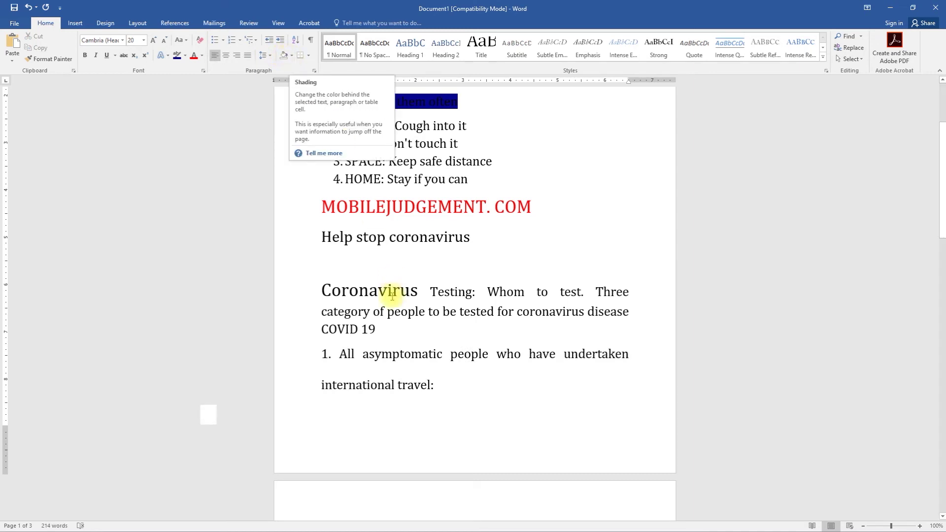
# Shade the line "Coronavirus Testing: Whom to test. Three" with Dark Blue, Text 2, Darker 25%
pyautogui.click(369, 295)
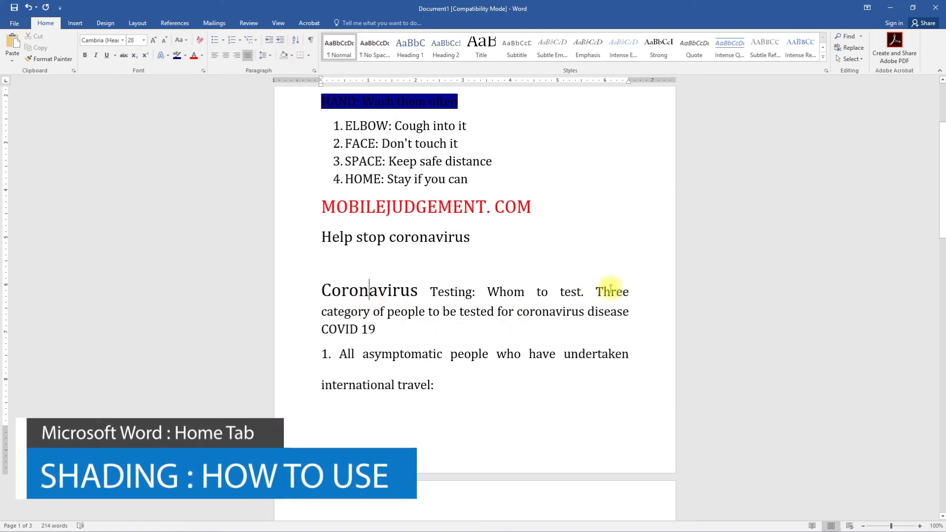
pyautogui.moveTo(629, 292); pyautogui.dragTo(334, 296)
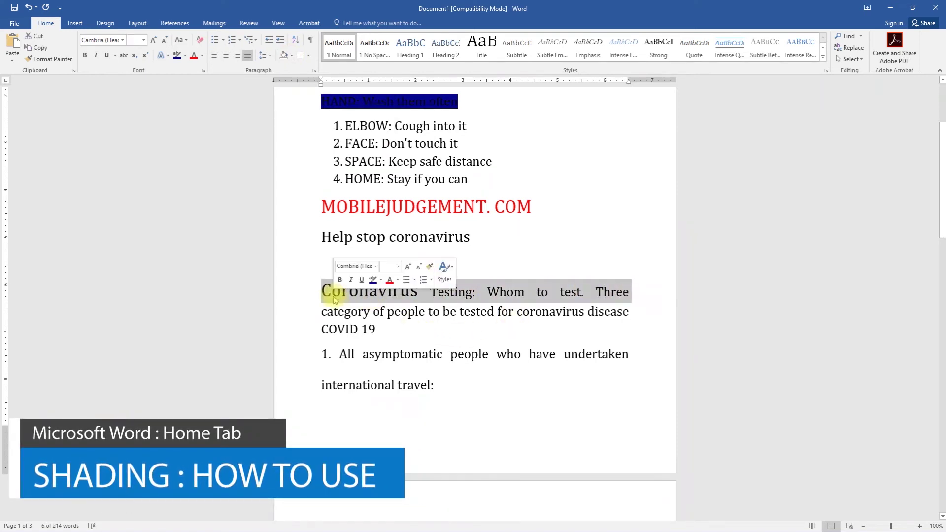
pyautogui.click(292, 56)
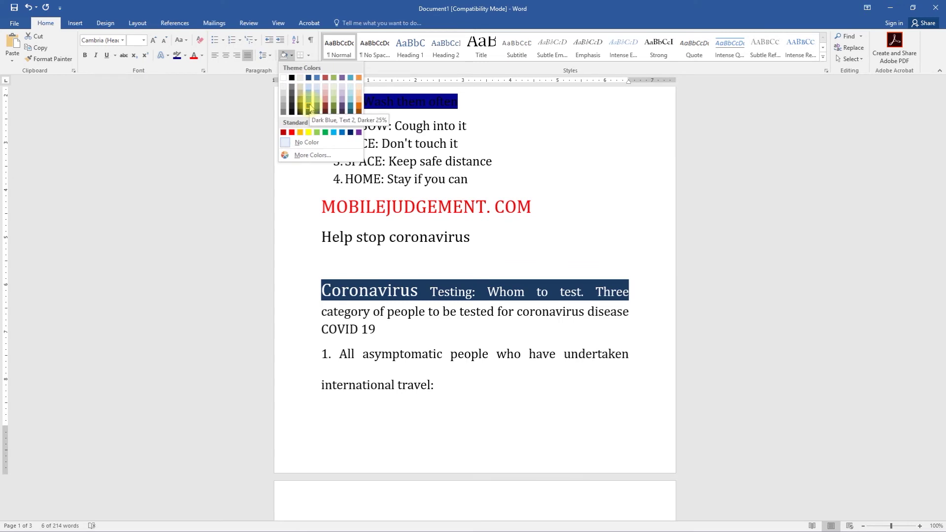
pyautogui.click(310, 107)
pyautogui.click(475, 272)
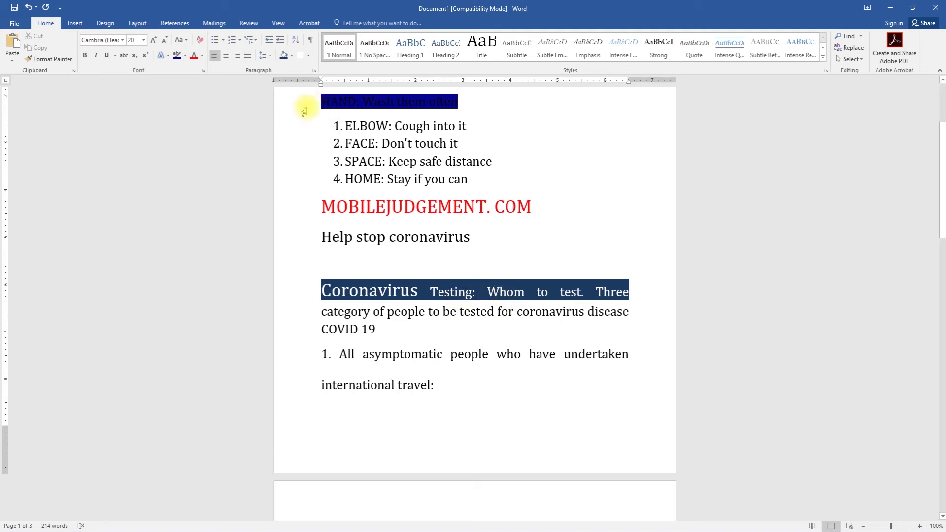
# Review the available border options and display the paragraph marks and hidden formatting symbols throughout the document
pyautogui.click(309, 58)
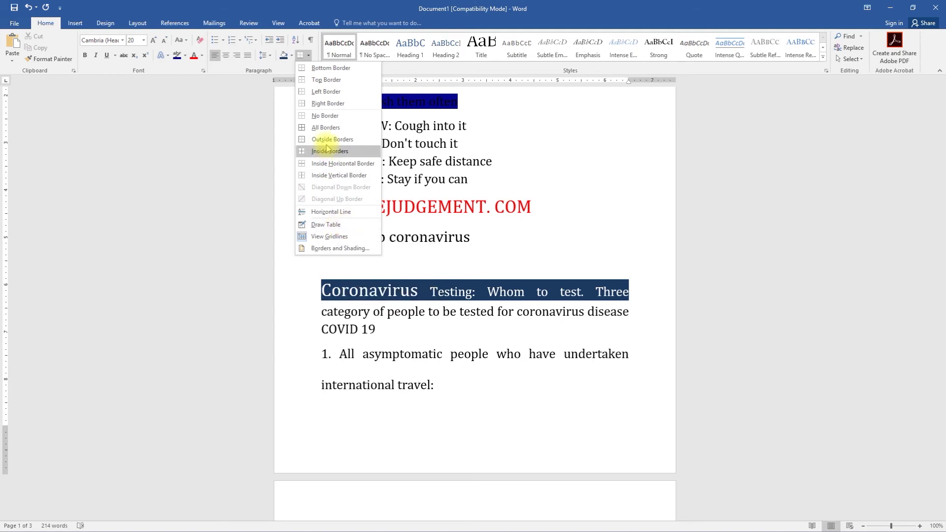
pyautogui.click(332, 224)
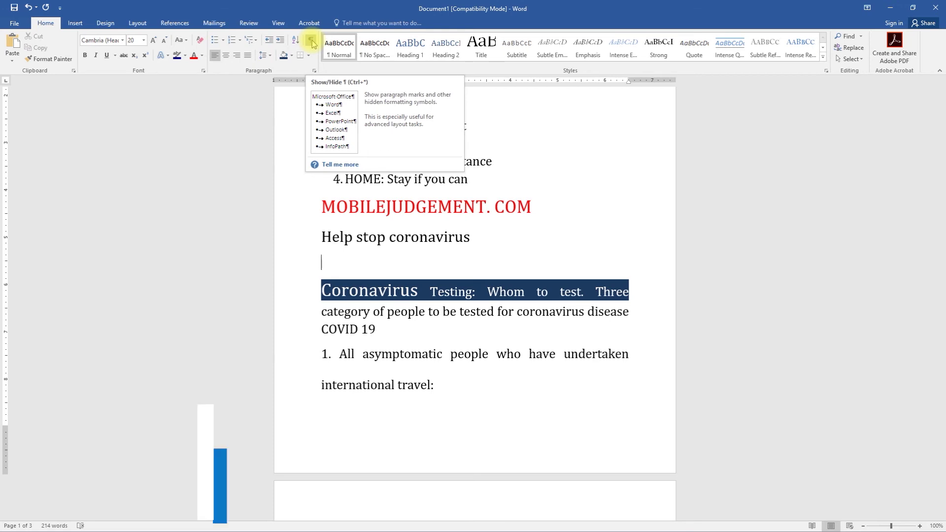
pyautogui.scroll(3, 407, 260)
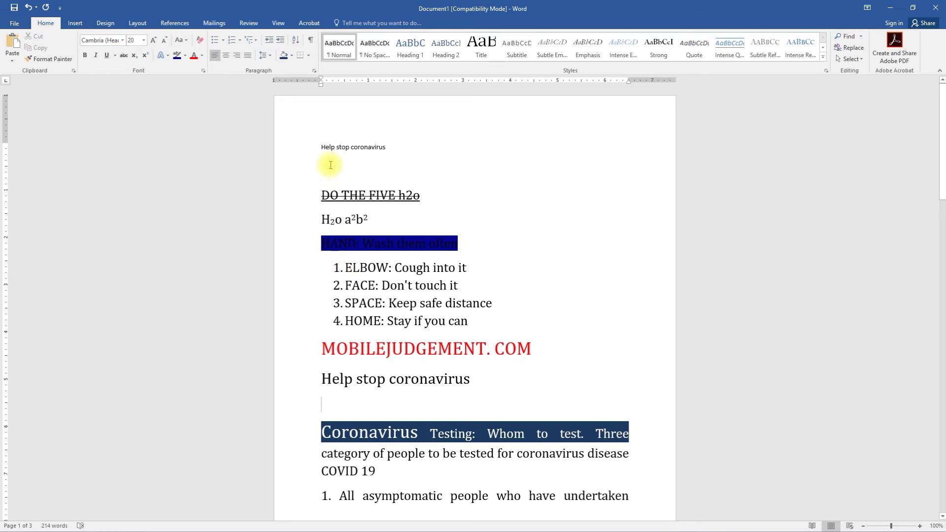
pyautogui.click(311, 44)
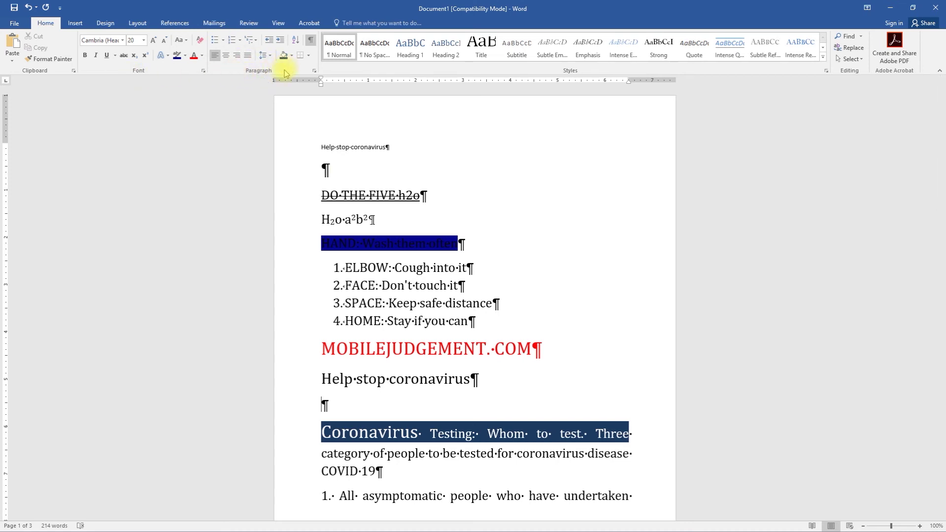
# Examine the indent, spacing, line break and page break settings in the Paragraph dialog and close it without changes
pyautogui.click(314, 74)
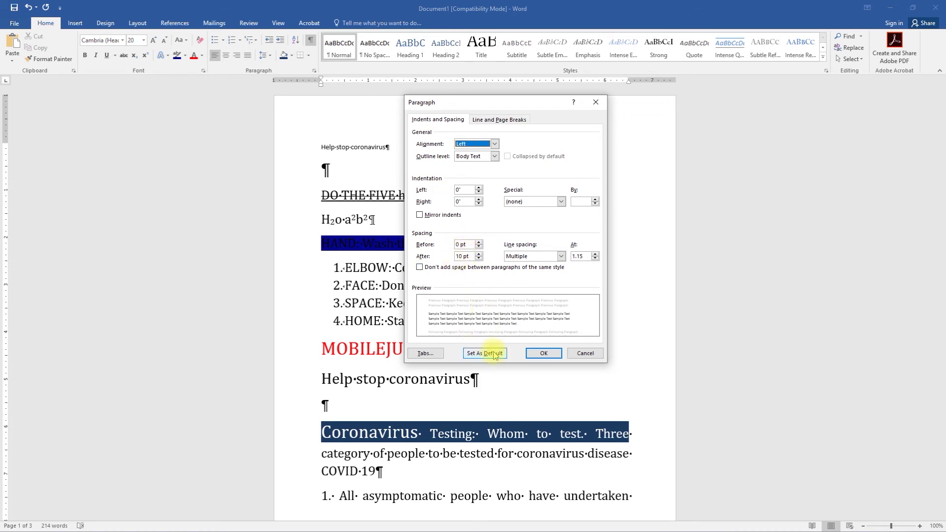
pyautogui.click(493, 119)
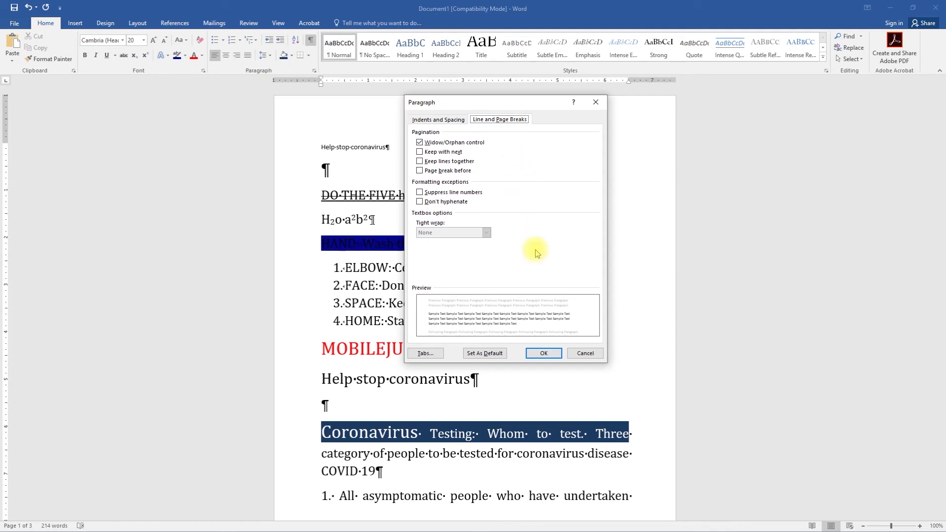
pyautogui.click(586, 355)
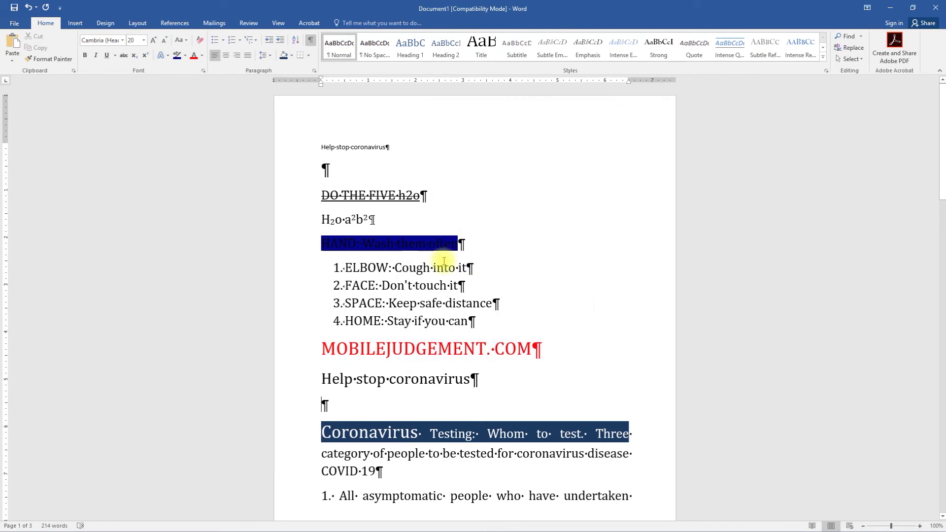
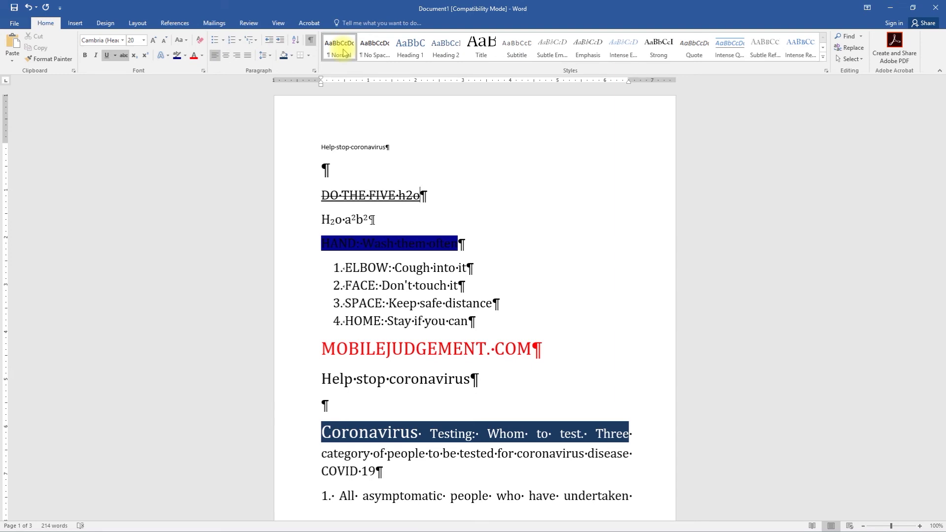
# Hide the paragraph marks and other formatting symbols in the document
pyautogui.click(389, 303)
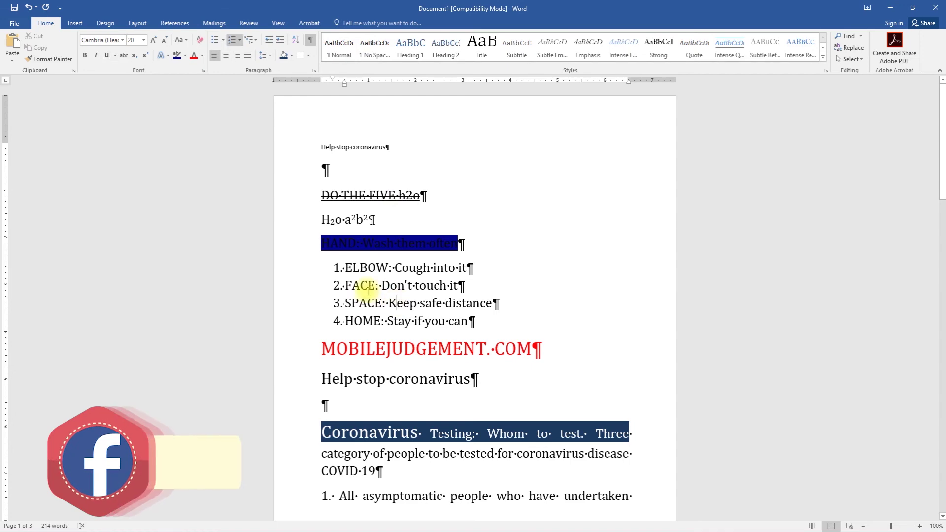
pyautogui.scroll(-1, 370, 287)
pyautogui.scroll(1, 371, 287)
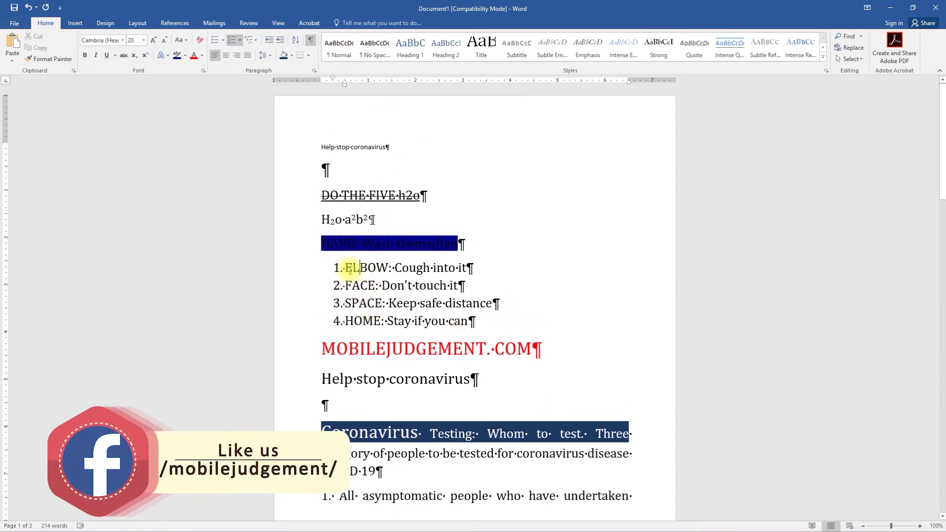
pyautogui.scroll(-8, 345, 272)
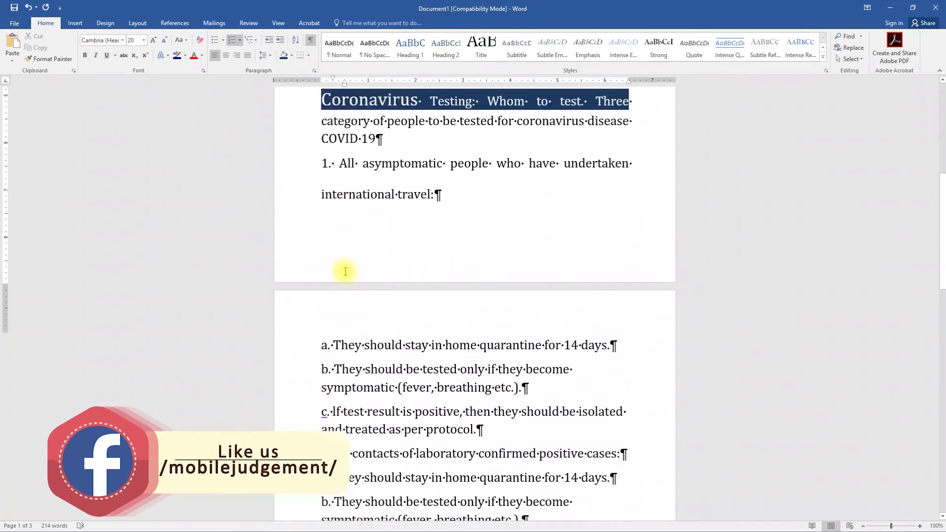
pyautogui.scroll(3, 339, 268)
pyautogui.click(377, 239)
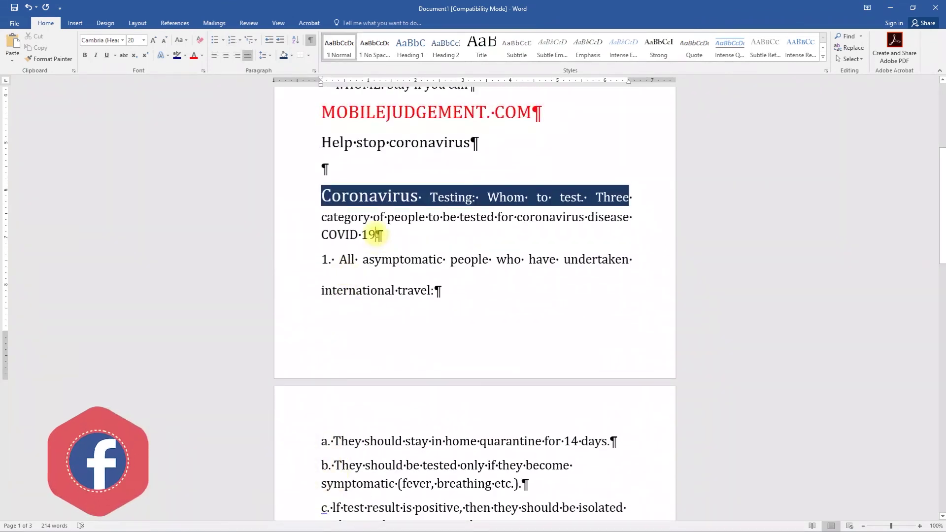
pyautogui.click(309, 39)
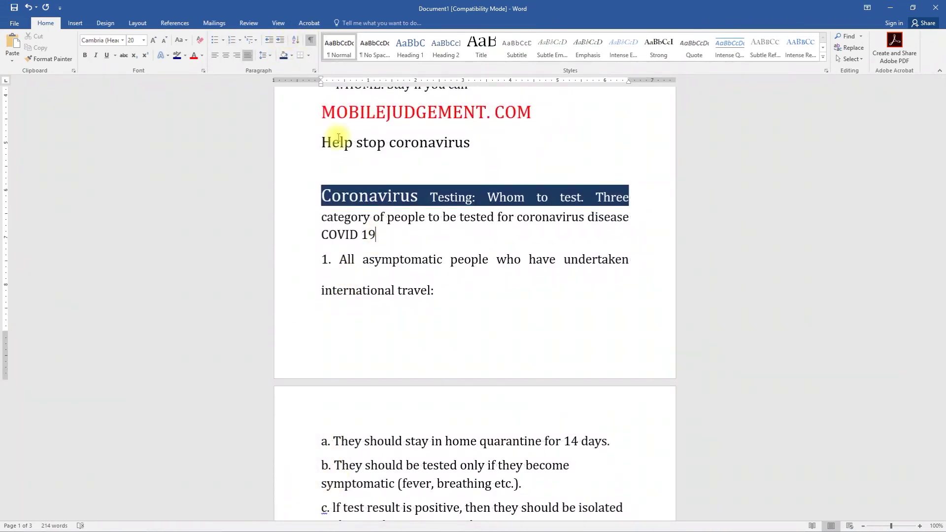
# Apply Heading 1 to the line "COVID 19" and Heading 2 to the paragraph "1. All asymptomatic people who have undertaken international travel:"
pyautogui.moveTo(381, 234); pyautogui.dragTo(321, 233)
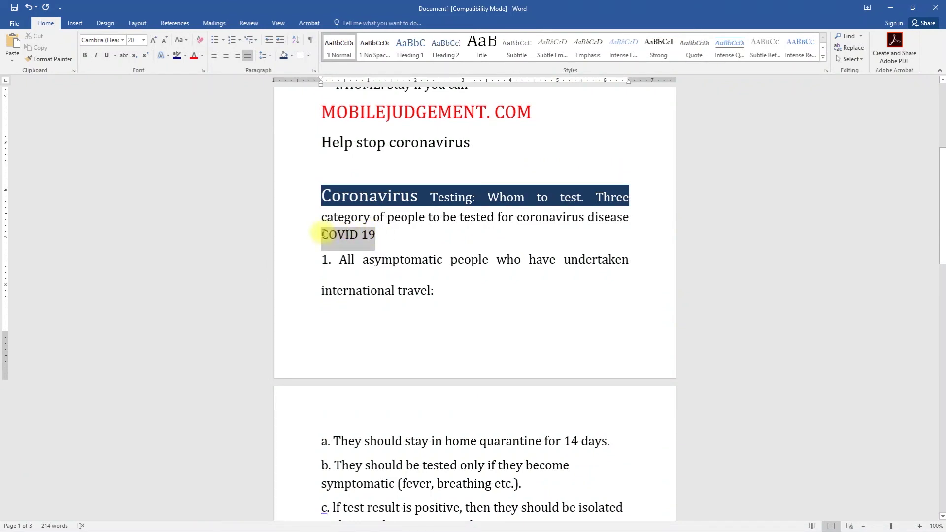
pyautogui.click(410, 49)
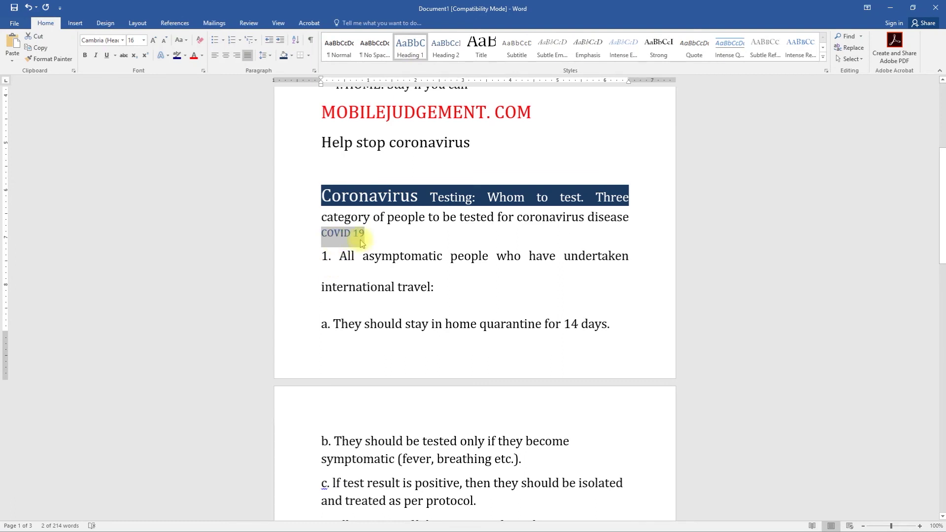
pyautogui.moveTo(436, 285); pyautogui.dragTo(325, 256)
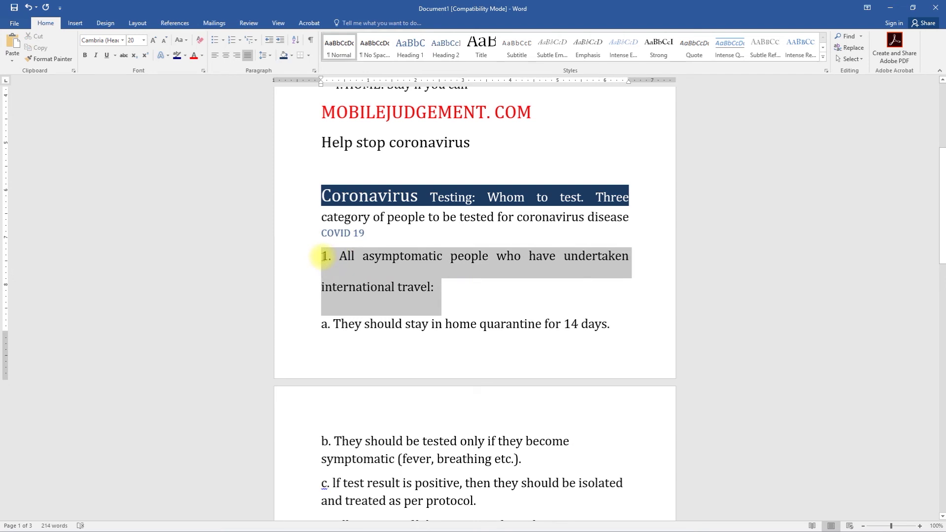
pyautogui.click(447, 49)
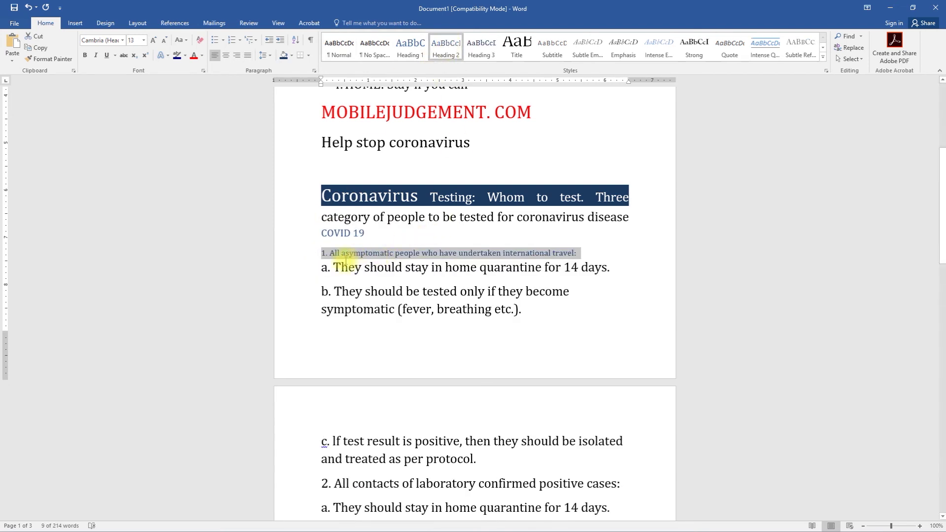
pyautogui.click(374, 231)
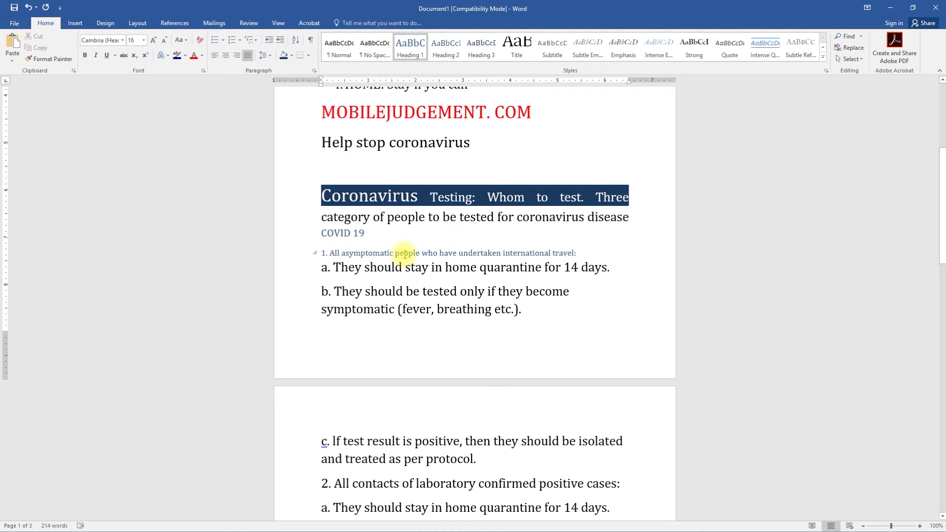
# Apply the Heading 3 style to the line "a. They should stay in home quarantine for 14 days."
pyautogui.moveTo(612, 268); pyautogui.dragTo(317, 270)
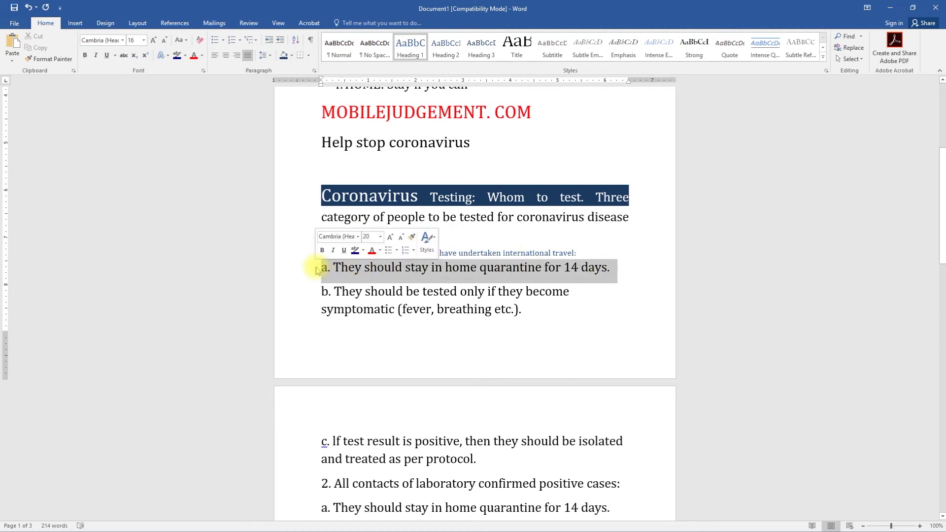
pyautogui.click(481, 47)
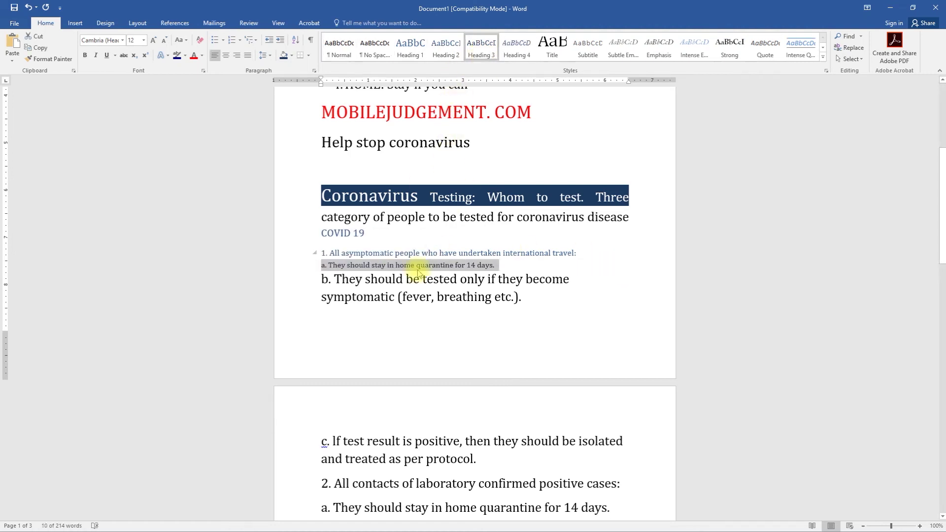
pyautogui.click(465, 266)
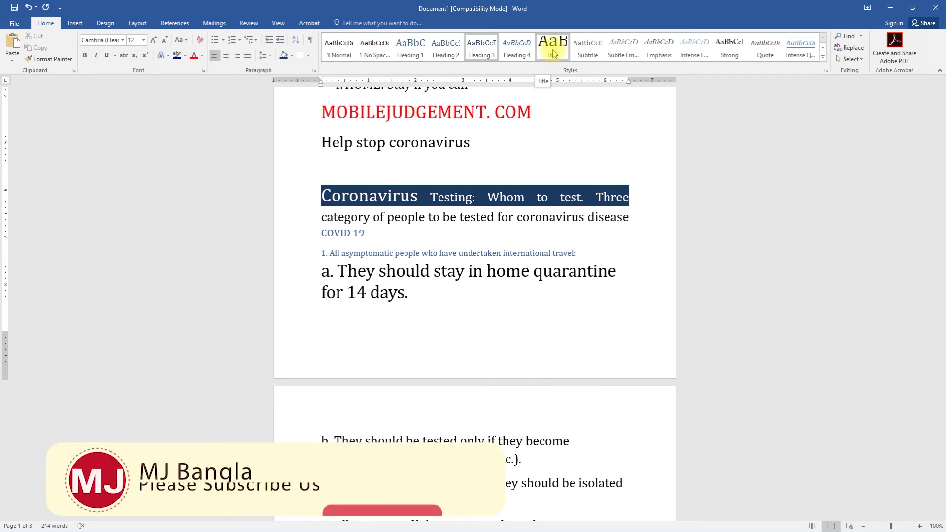
# Review the full style gallery with its options for creating a style, clearing formatting and applying styles, and close it without changes
pyautogui.click(350, 55)
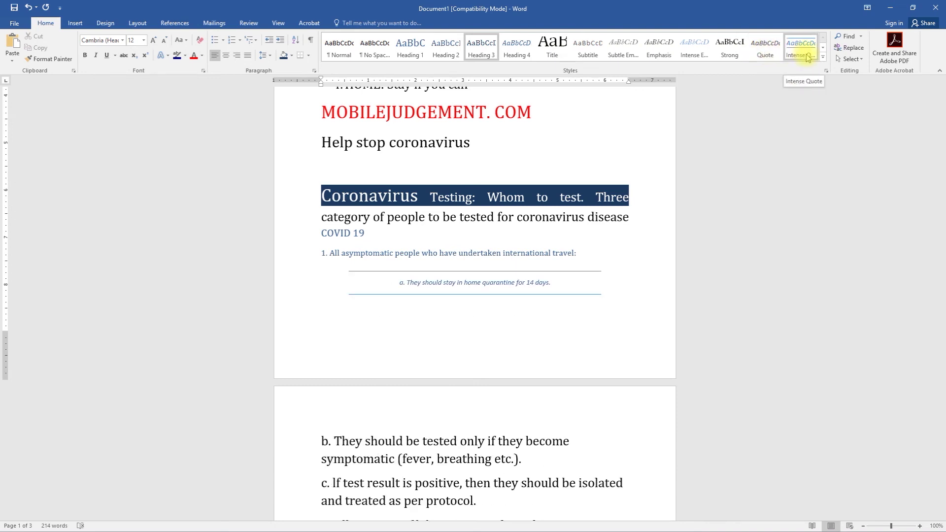
pyautogui.click(824, 58)
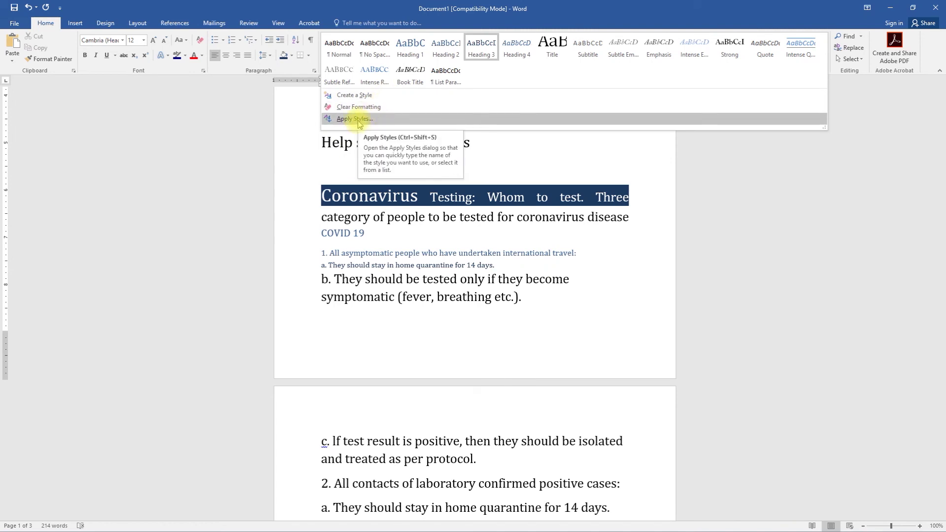
pyautogui.click(567, 183)
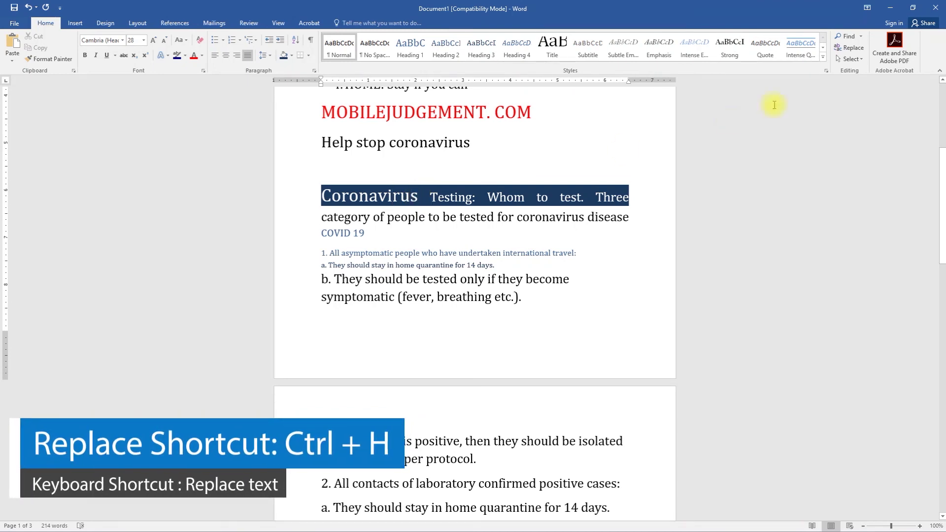
# Start a text replacement and copy the word "Coronavirus" from the shaded heading in as the text to find
pyautogui.click(847, 48)
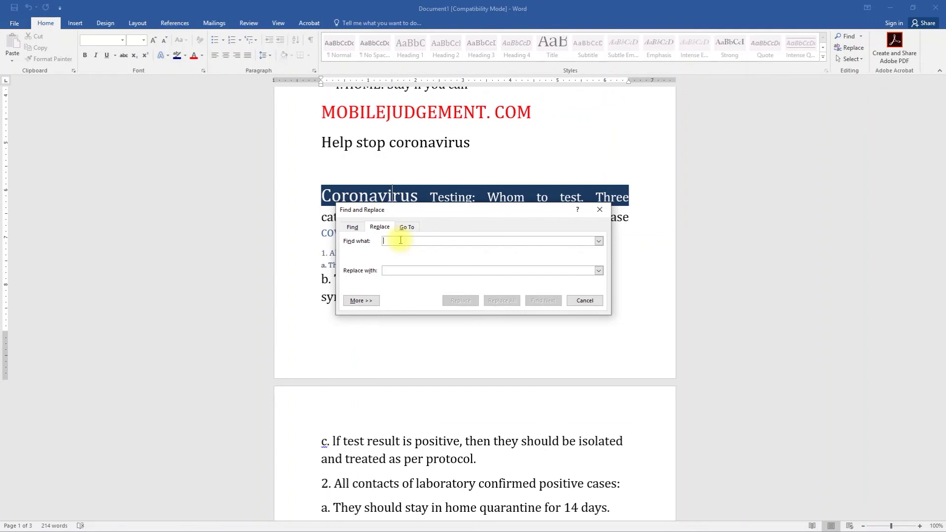
pyautogui.click(416, 196)
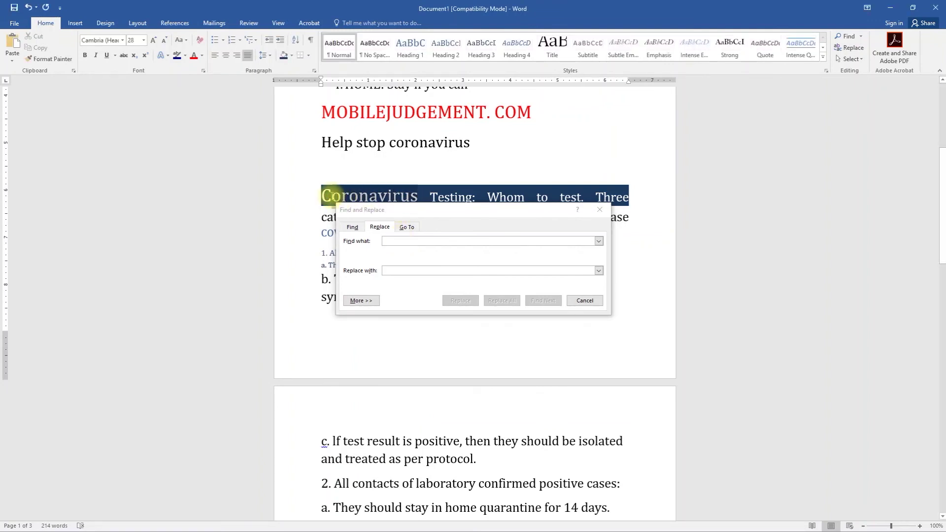
pyautogui.rightClick(332, 196)
pyautogui.click(347, 212)
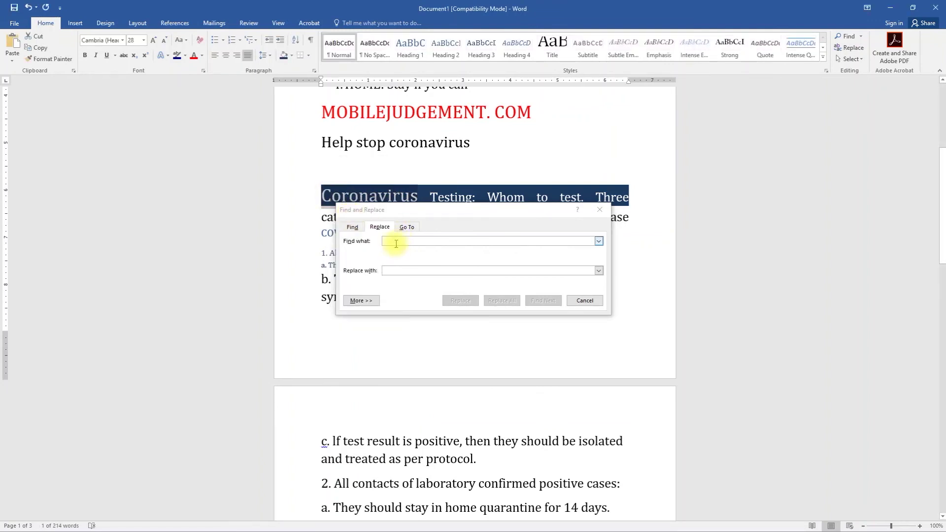
pyautogui.click(391, 243)
pyautogui.rightClick(391, 242)
pyautogui.click(410, 272)
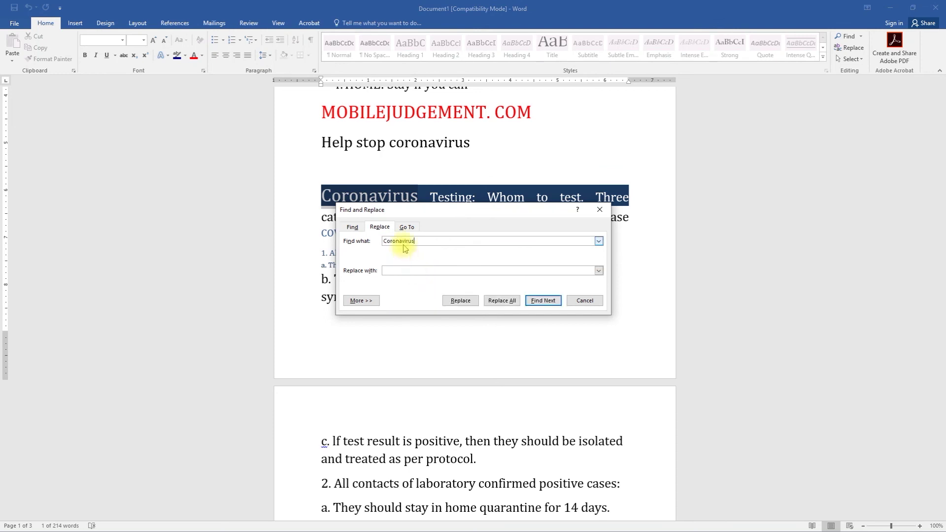
# Replace every occurrence of "Coronavirus" in the document with "COVID19" and close Find and Replace
pyautogui.click(395, 272)
pyautogui.write('COVID19')
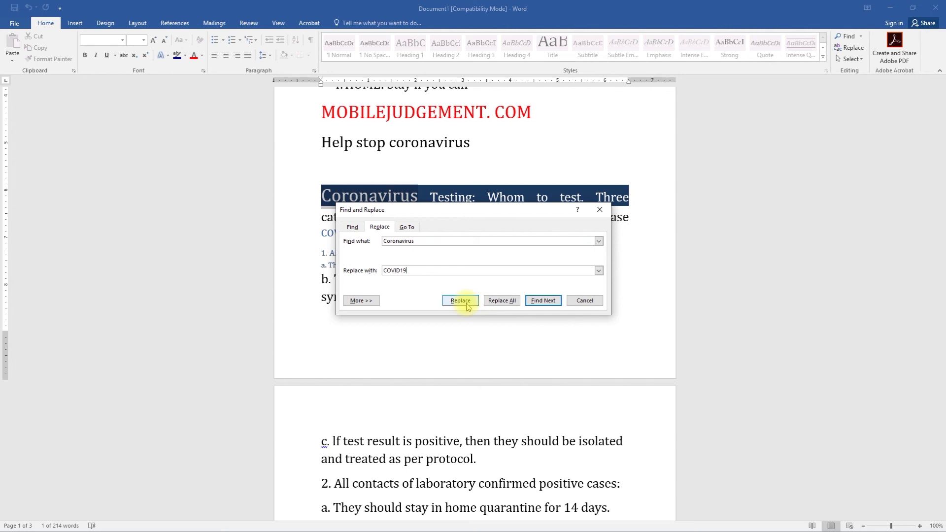
pyautogui.click(500, 302)
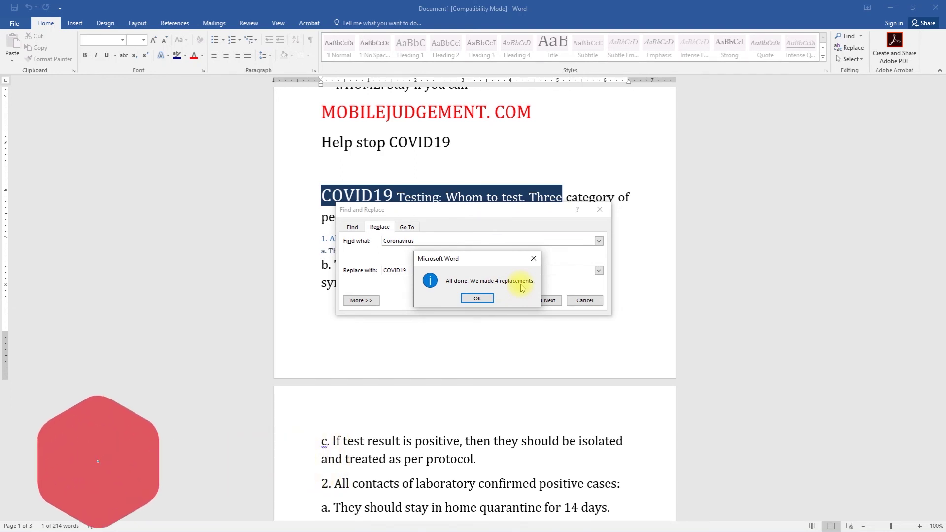
pyautogui.click(477, 298)
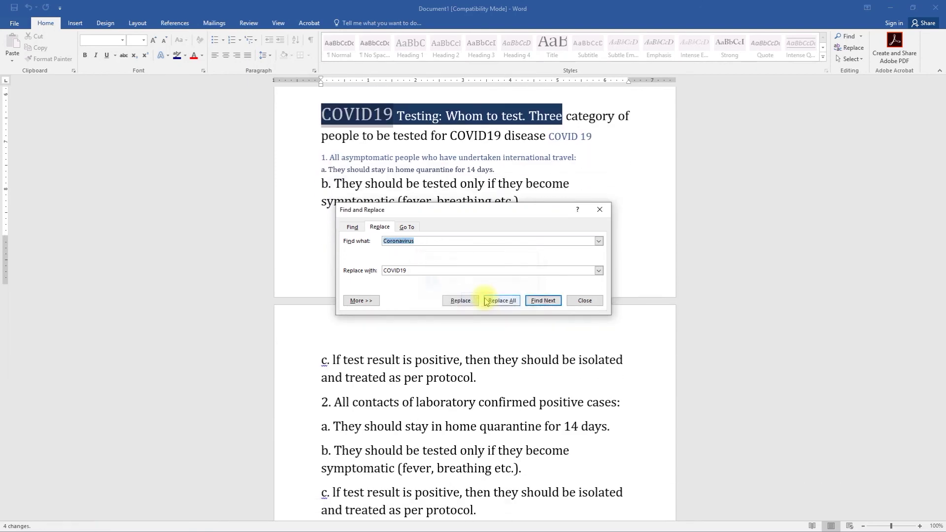
pyautogui.click(581, 301)
pyautogui.scroll(3, 389, 241)
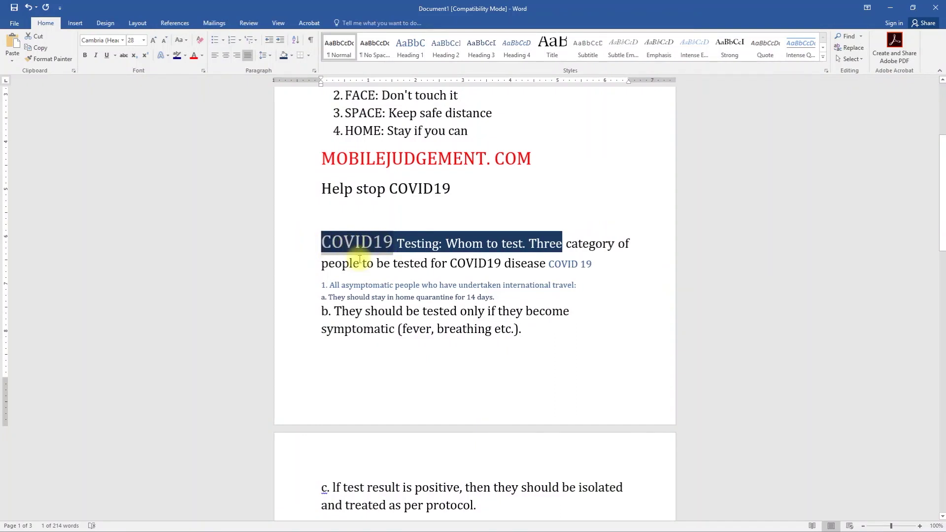
# Review the text and object selection options, show the Selection pane and close it again
pyautogui.click(861, 60)
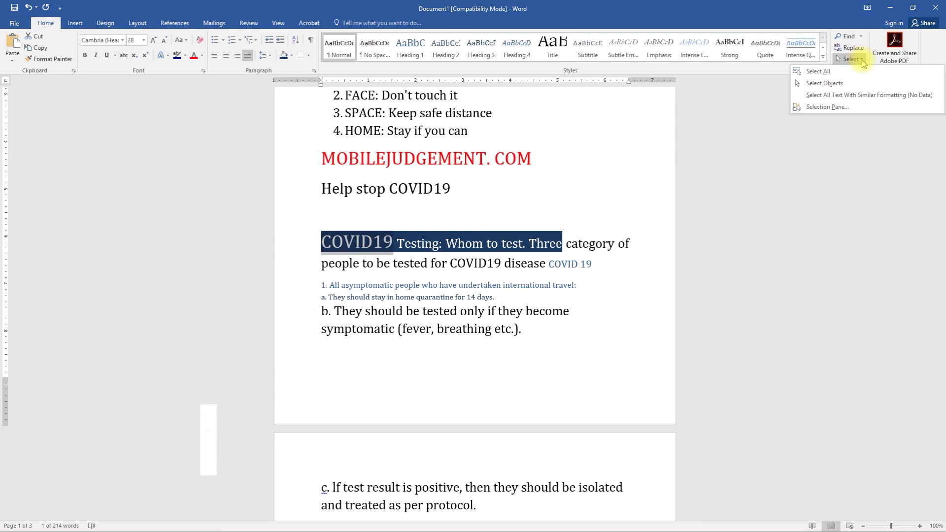
pyautogui.click(828, 107)
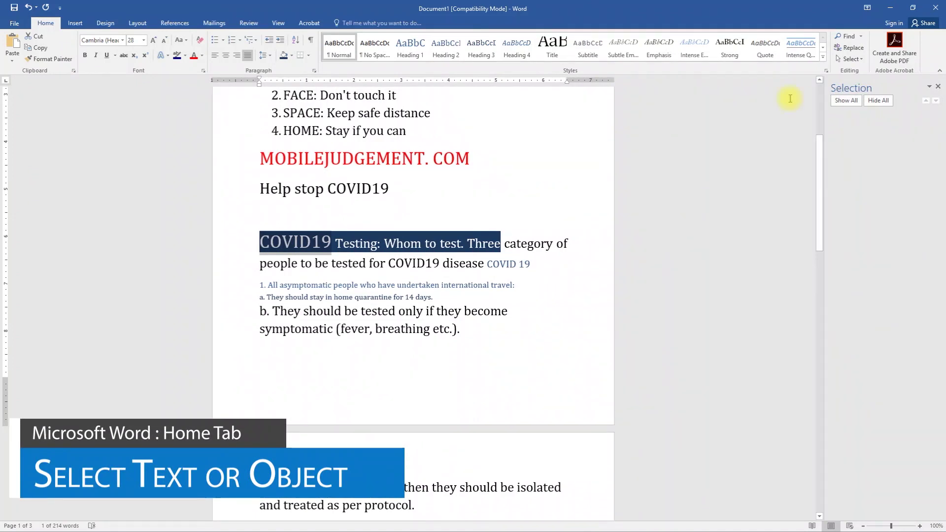
pyautogui.click(937, 87)
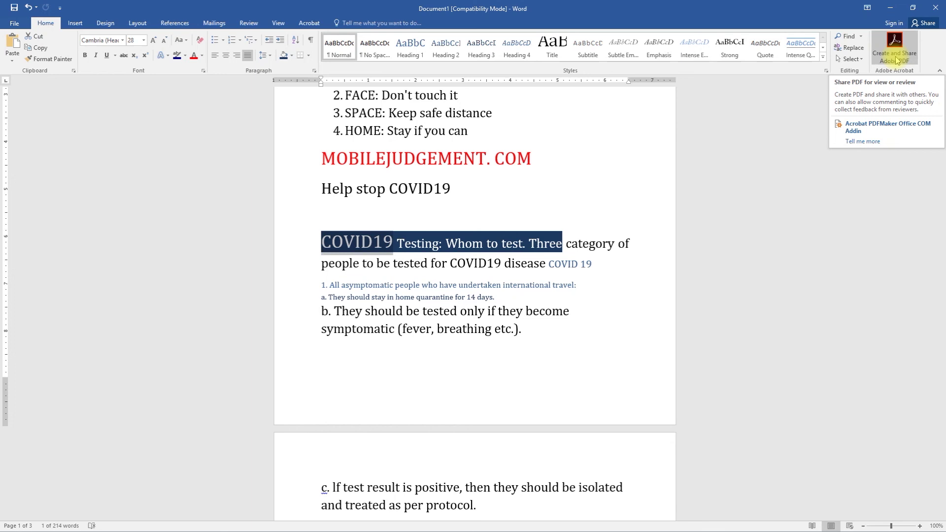
# Collapse the ribbon and restore it with the Show Tabs and Commands display option
pyautogui.click(941, 72)
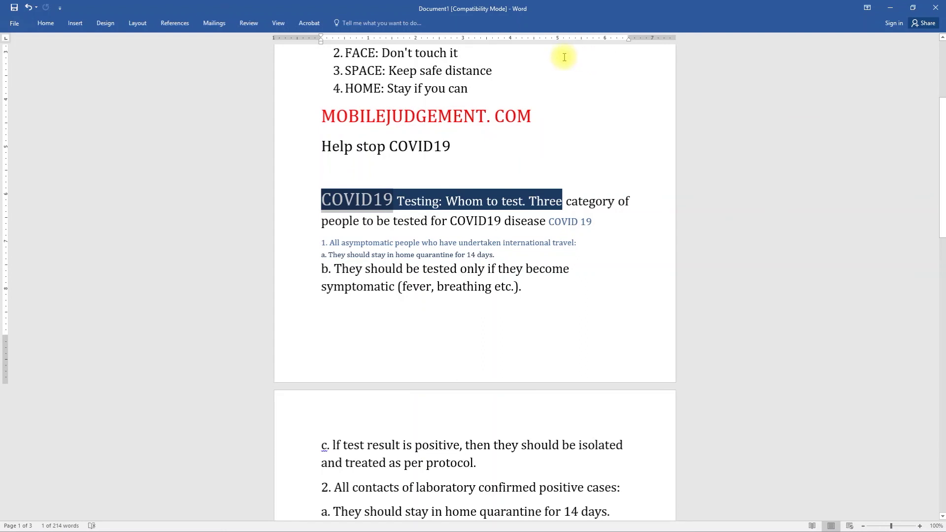
pyautogui.click(866, 8)
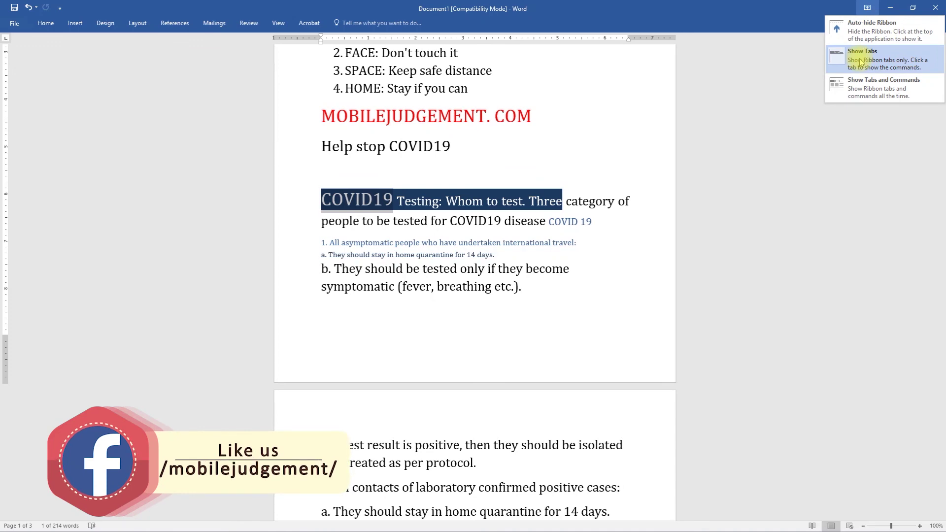
pyautogui.click(888, 88)
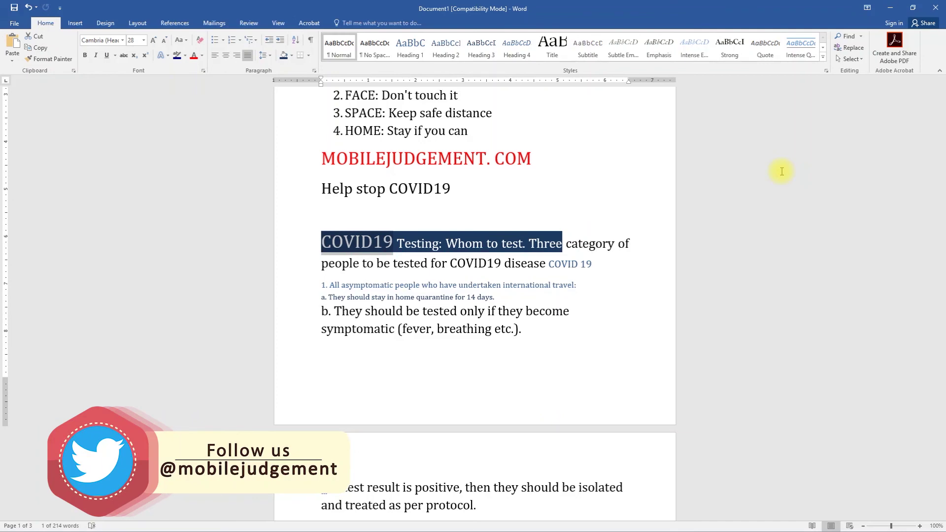
# Select "Cough into it" in the first numbered list item and review the copy and paste commands available for it
pyautogui.scroll(5, 394, 131)
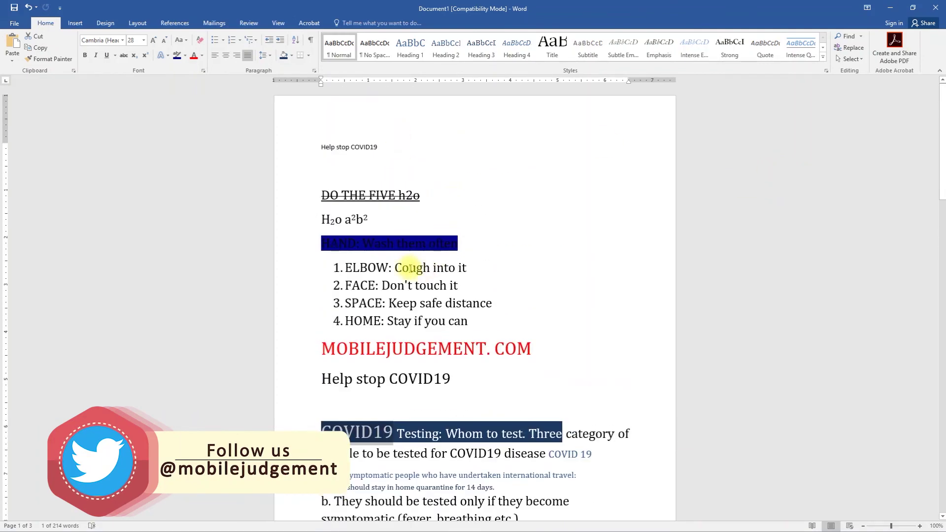
pyautogui.click(419, 268)
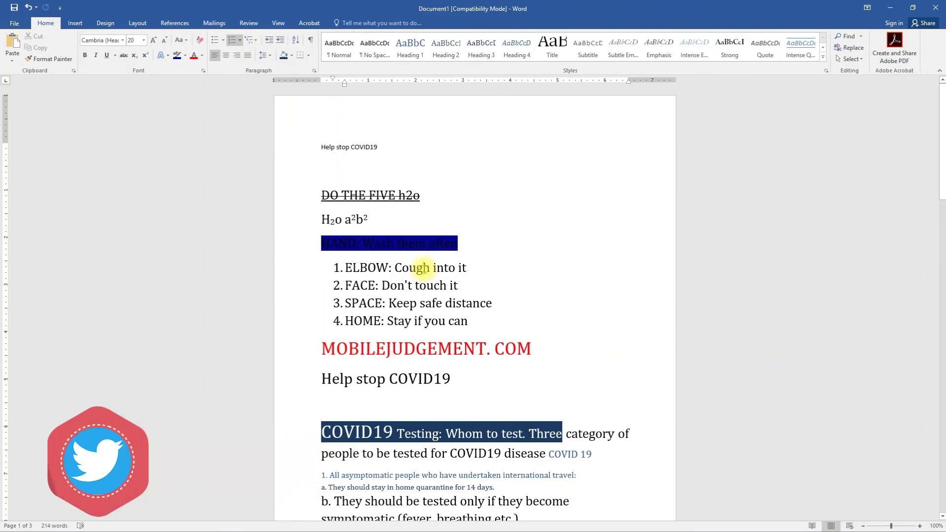
pyautogui.click(475, 268)
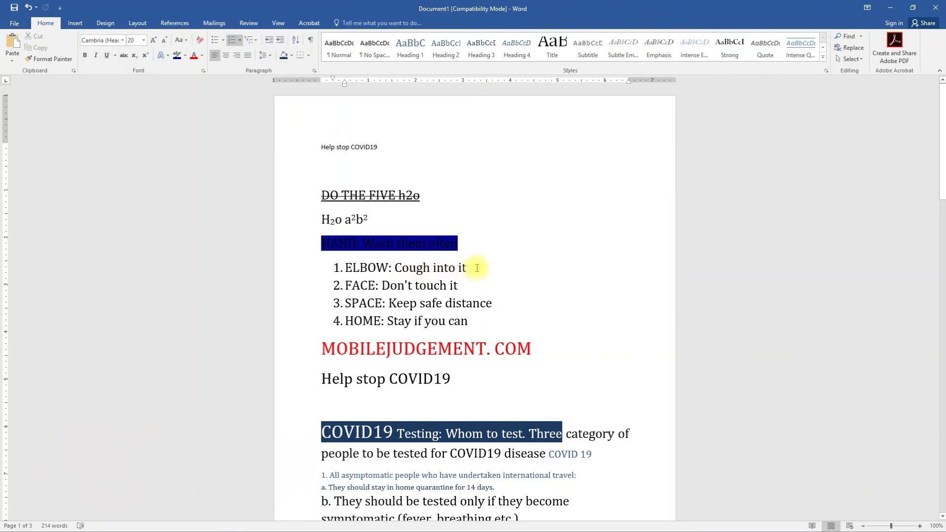
pyautogui.doubleClick(411, 268)
pyautogui.rightClick(418, 273)
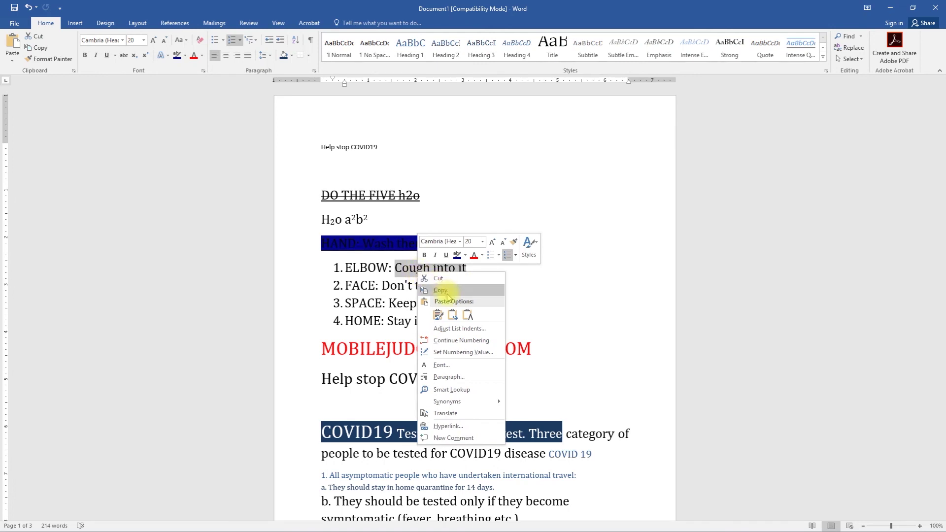
pyautogui.click(402, 268)
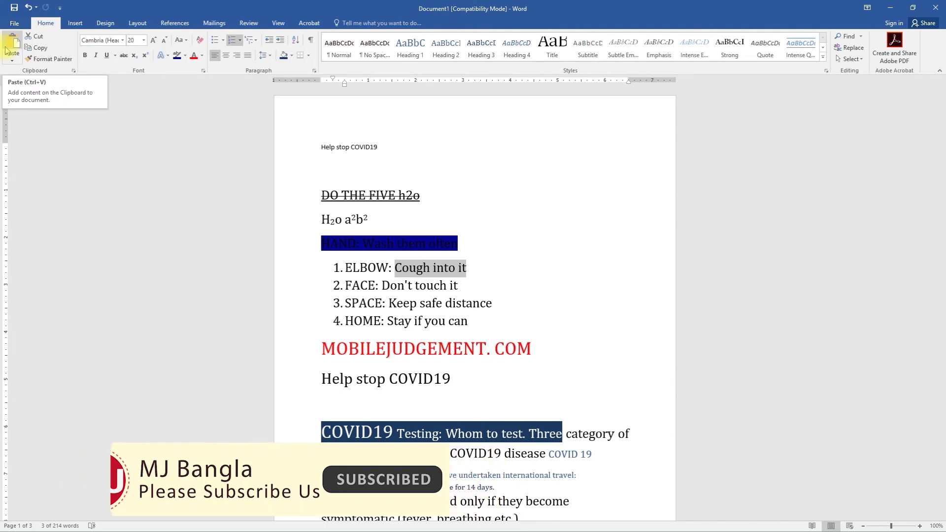
pyautogui.click(405, 282)
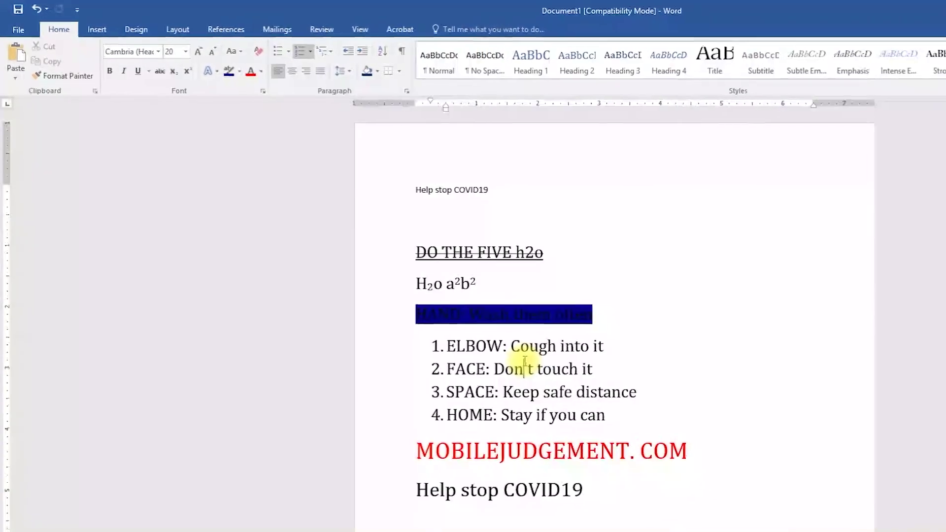
pyautogui.click(643, 413)
pyautogui.scroll(-2, 734, 427)
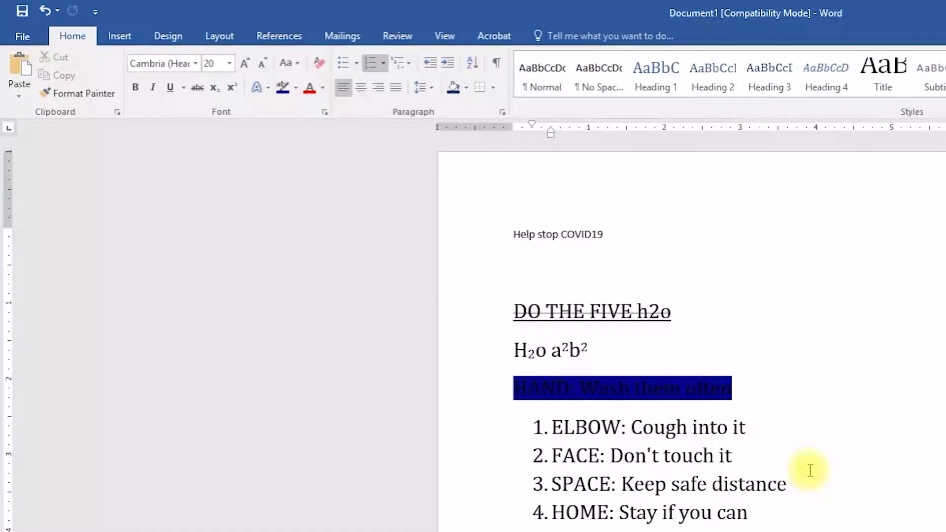
pyautogui.scroll(4, 810, 470)
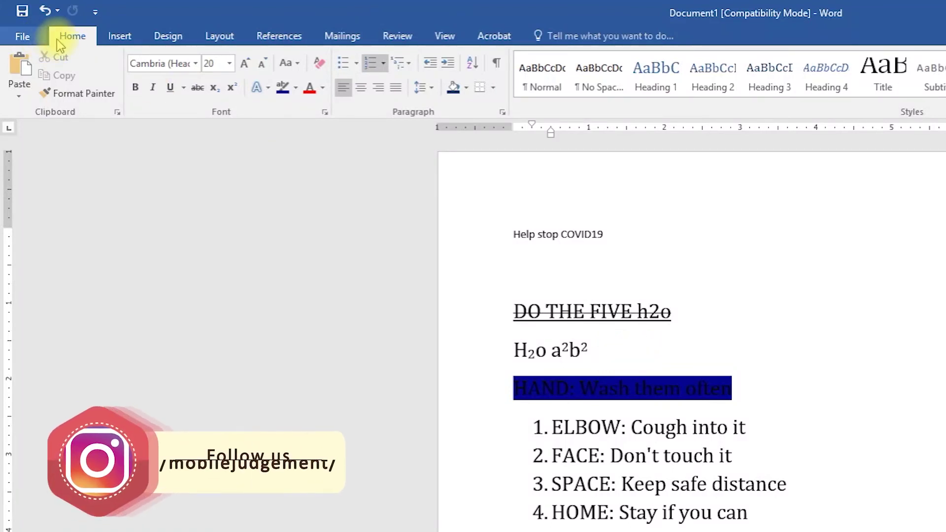
# Look over the document information and the available file commands, and return to the document
pyautogui.click(27, 36)
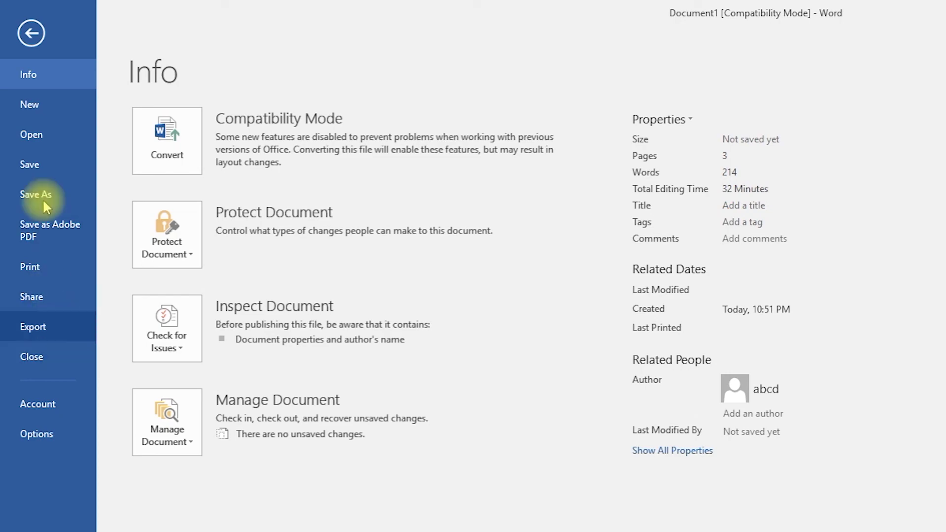
pyautogui.click(32, 29)
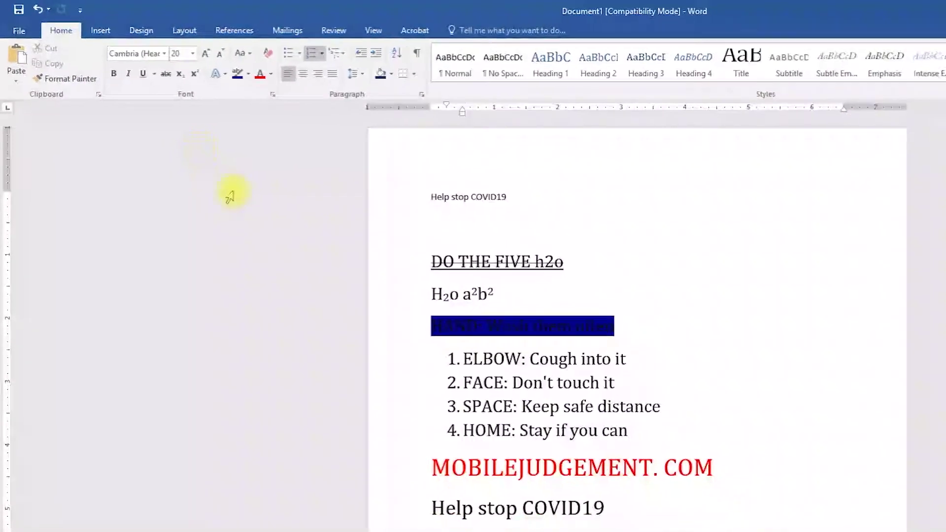